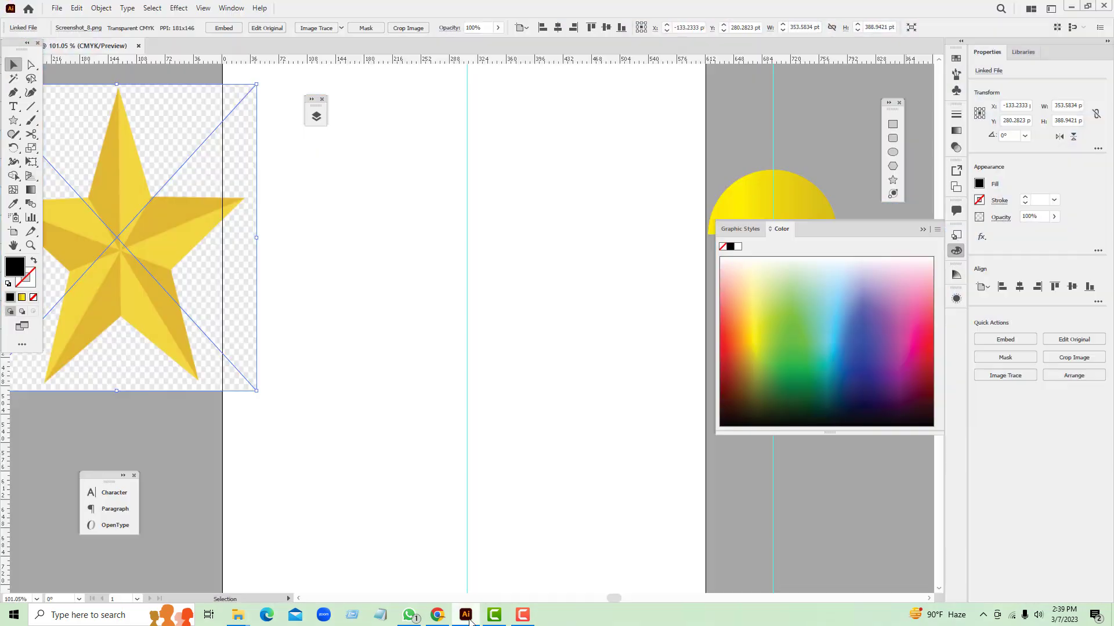
Step: Move the reference star image beside the artboard and draw a black five-point star about 481 by 458 pt, centred on the vertical guide
left_click_drag(204, 149, 175, 230)
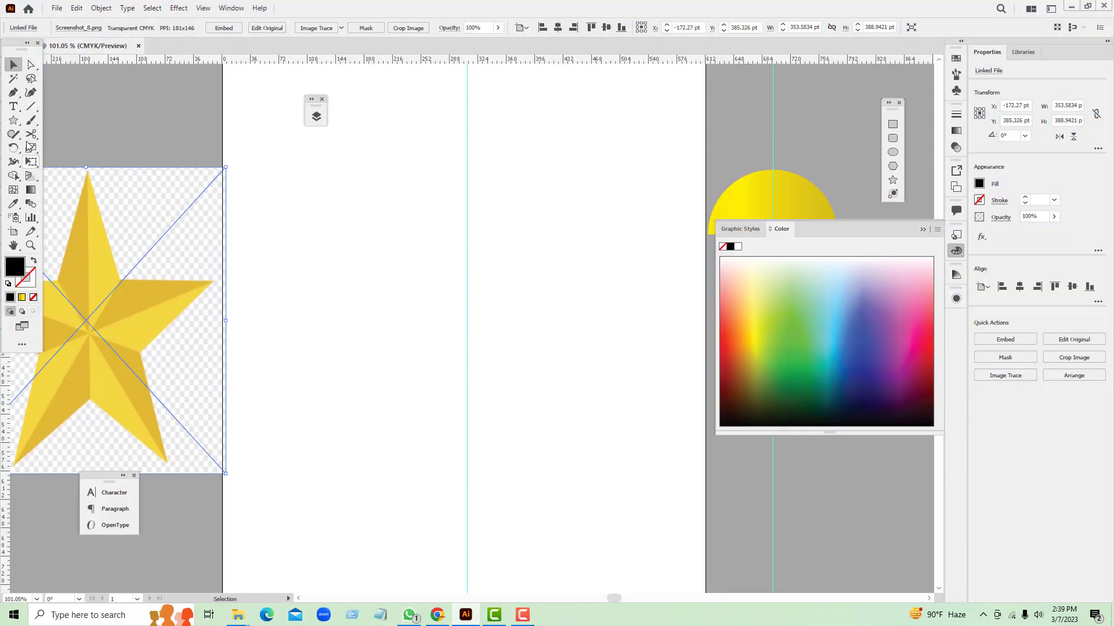
left_click(14, 120)
left_click_drag(339, 175, 550, 432)
key("v")
left_click_drag(361, 180, 491, 399)
left_click_drag(150, 70, 274, 189)
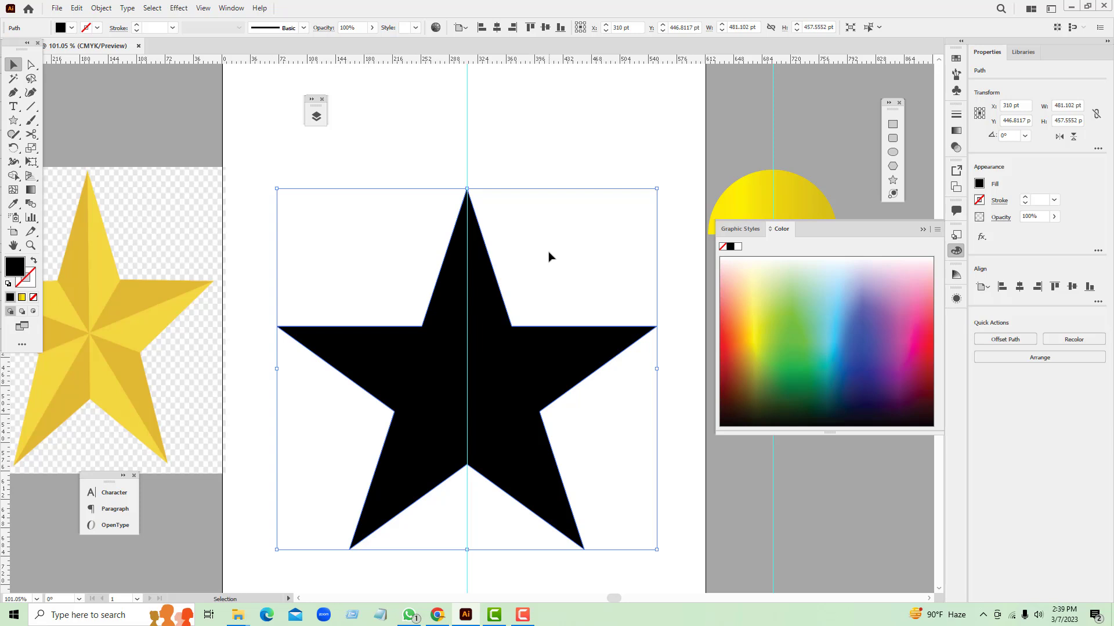
Step: Align the black star to the vertical centre of the artboard and deselect it
scroll(548, 256, "up", 3)
scroll(548, 255, "down", 1)
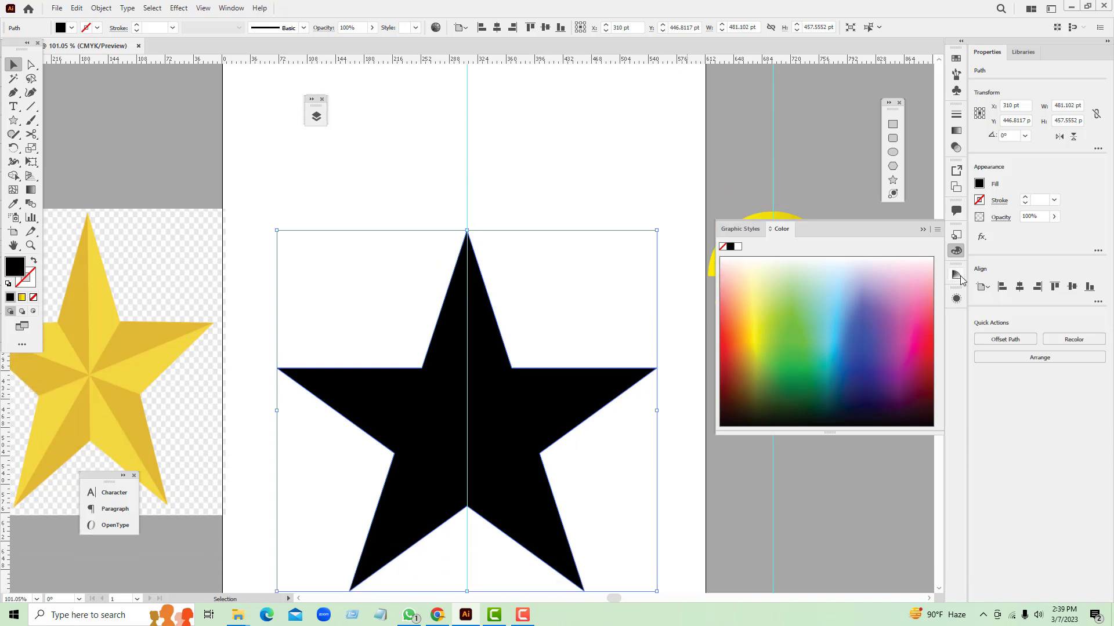
left_click(1098, 302)
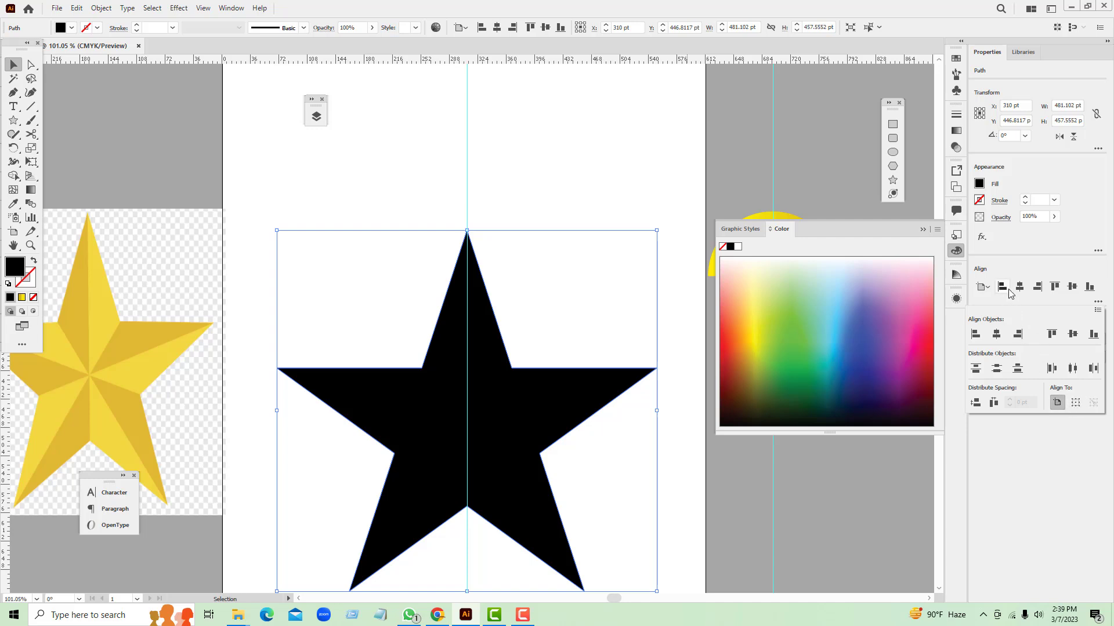
left_click(1072, 287)
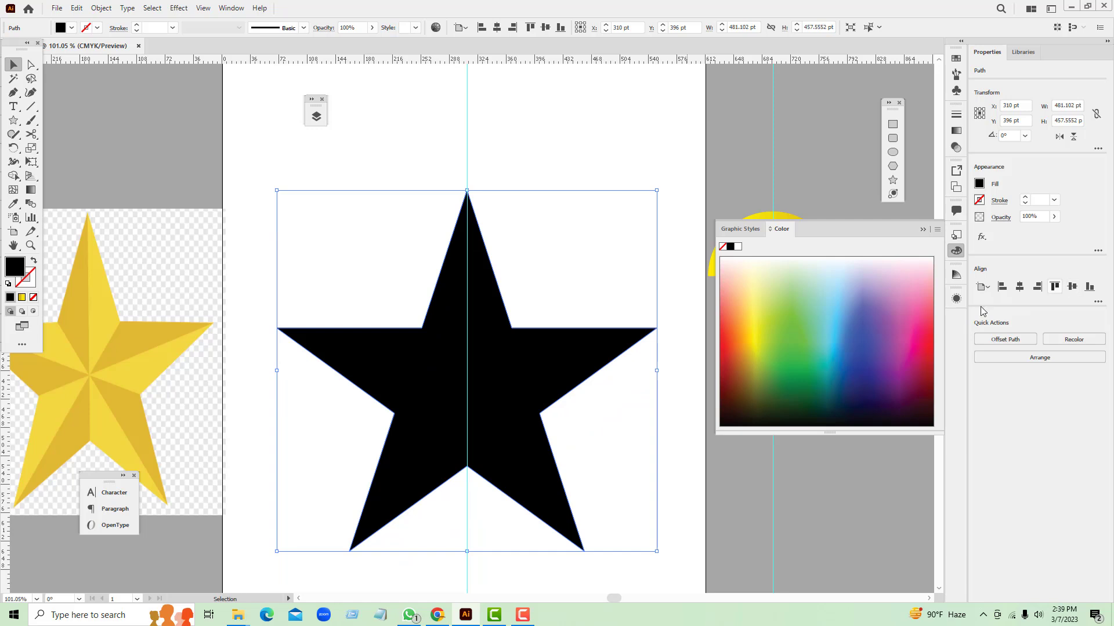
left_click(676, 301)
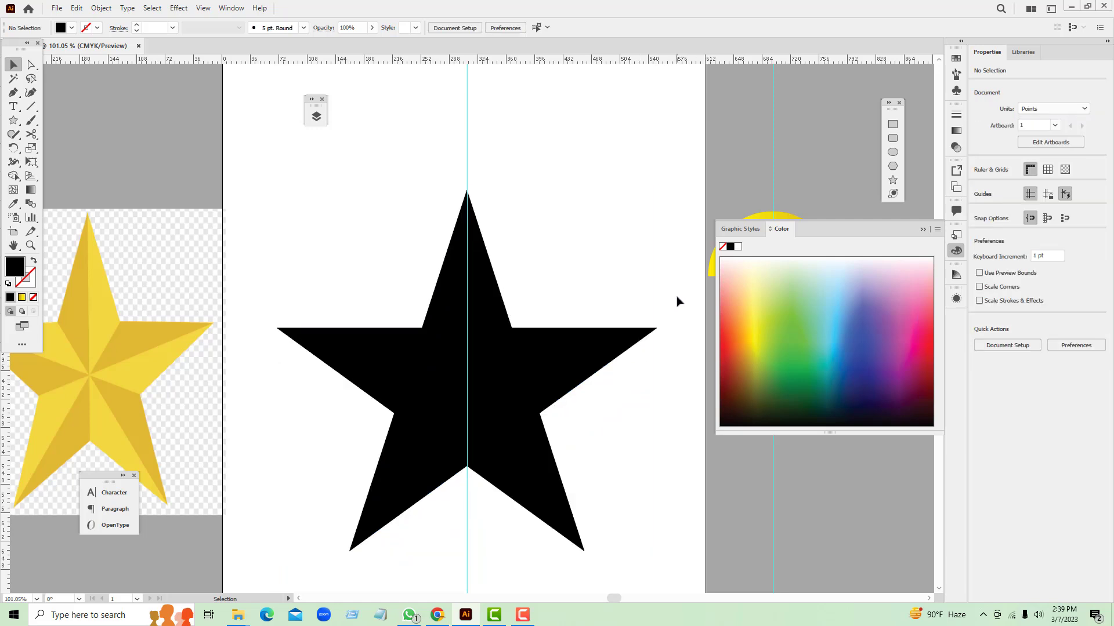
Step: Draw a diagonal line about 325 by 444 pt across the black star, through its upper-left inner corner and lower-right tip
left_click(545, 365)
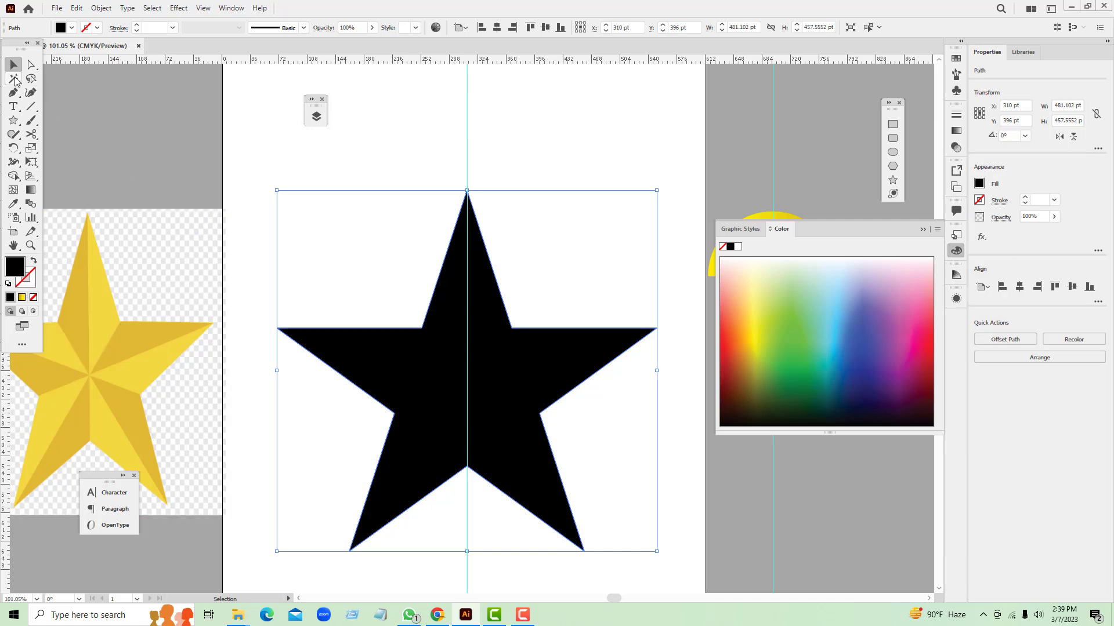
left_click(31, 106)
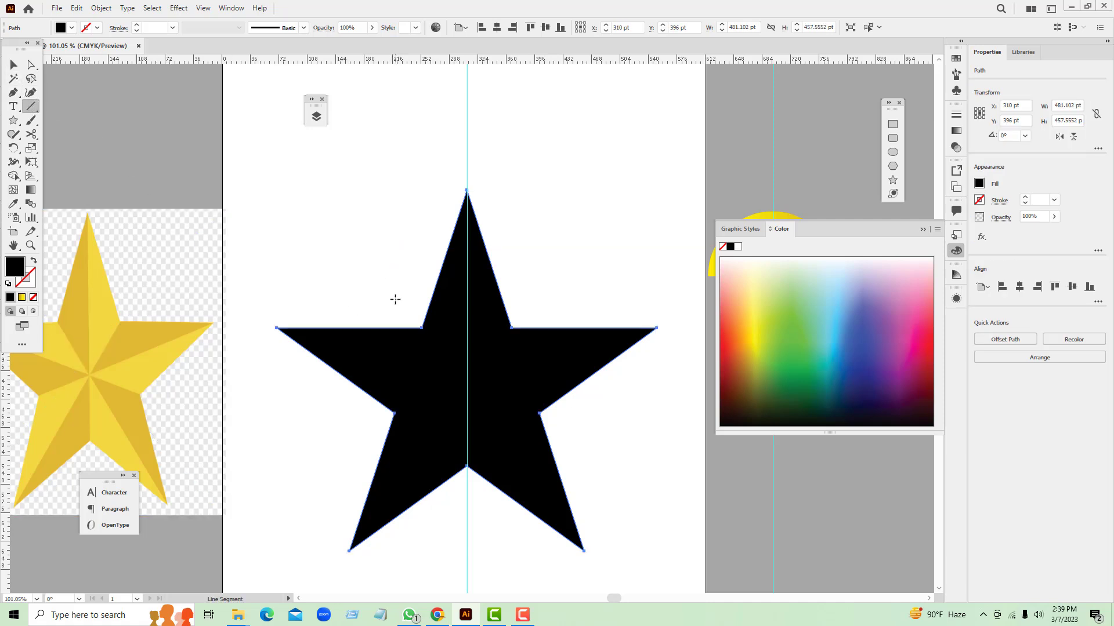
left_click_drag(395, 298, 607, 580)
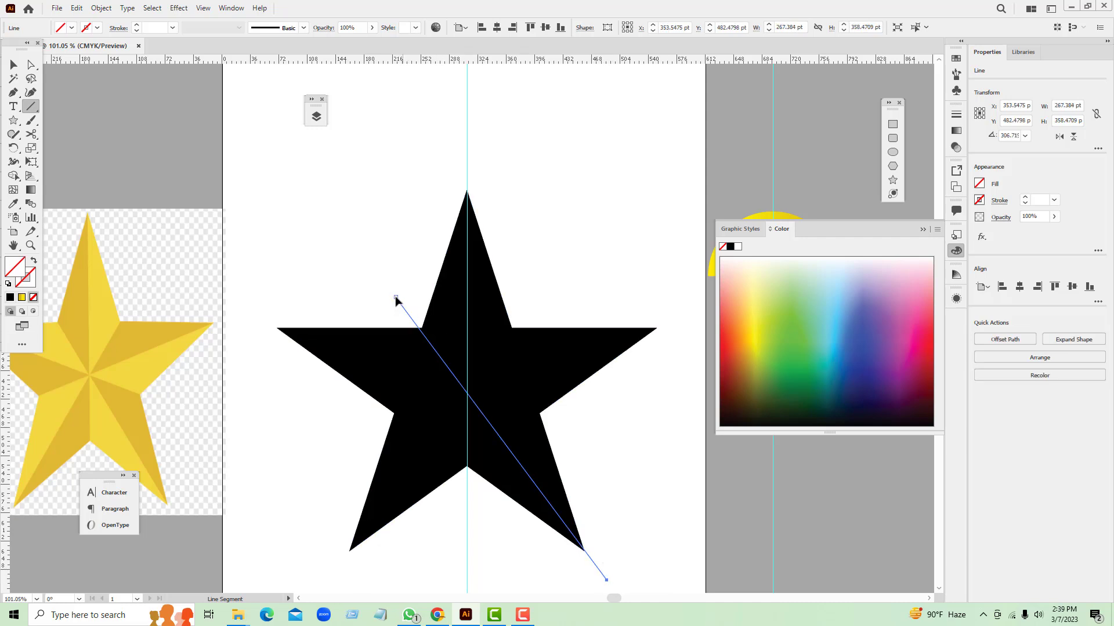
left_click_drag(396, 300, 350, 229)
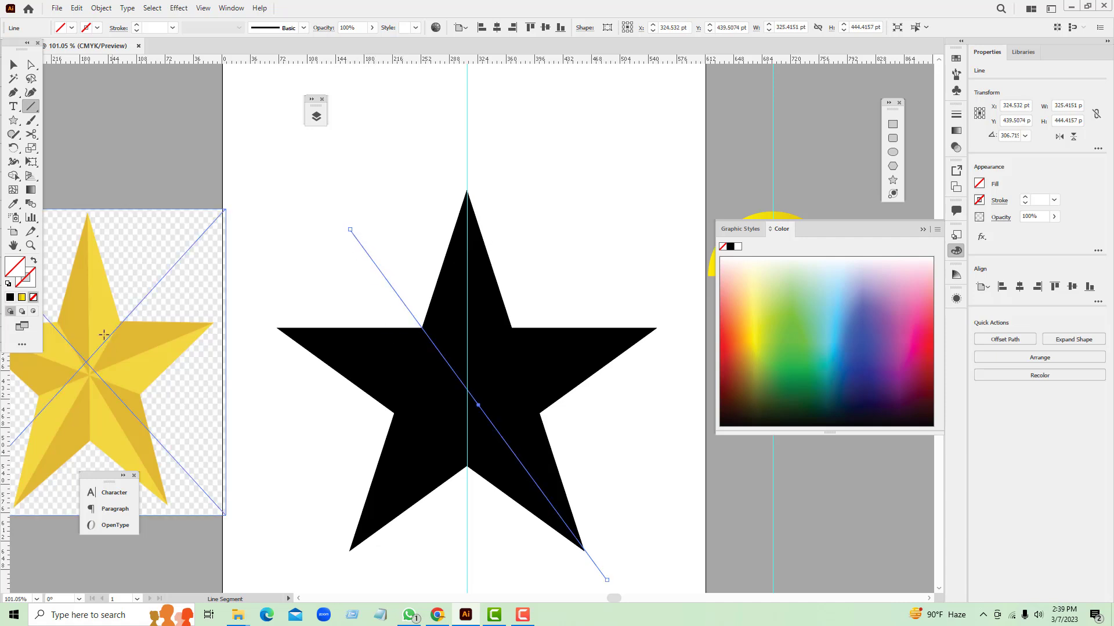
Step: Adjust the diagonal line's lower end anchor so the line meets the star's lower-right tip
left_click(31, 245)
left_click_drag(435, 326, 344, 212)
scroll(597, 453, "down", 5)
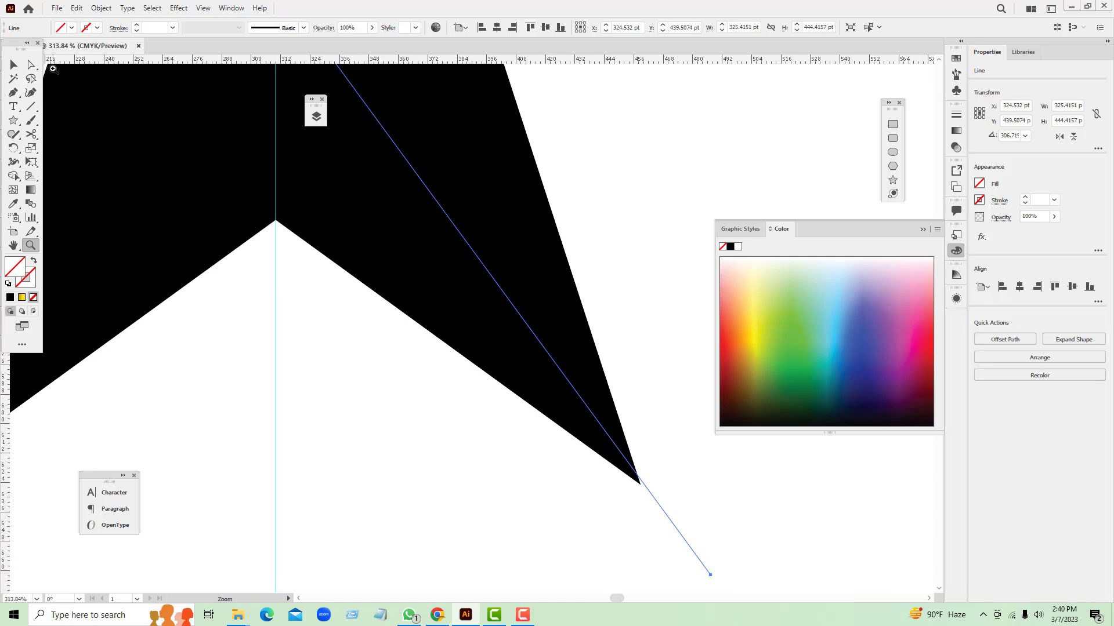
left_click(31, 64)
left_click_drag(710, 575, 709, 579)
Step: Nudge the diagonal line's end anchor until the line passes exactly through the star's upper-left inner corner
left_click_drag(416, 240, 499, 430)
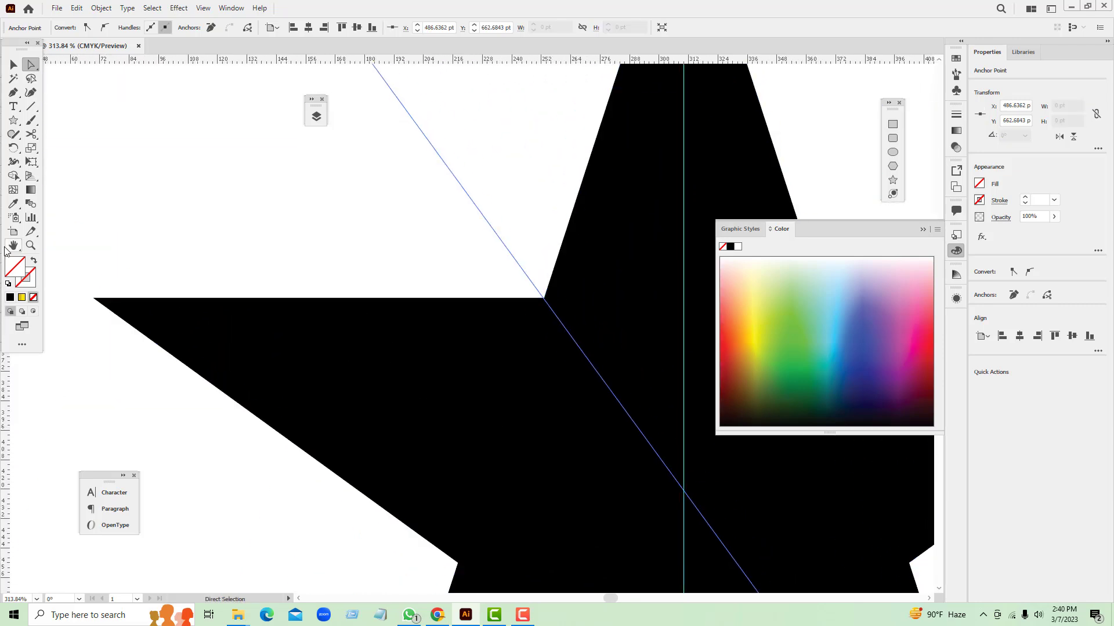
left_click(30, 245)
left_click_drag(516, 266, 665, 424)
scroll(471, 340, "up", 5)
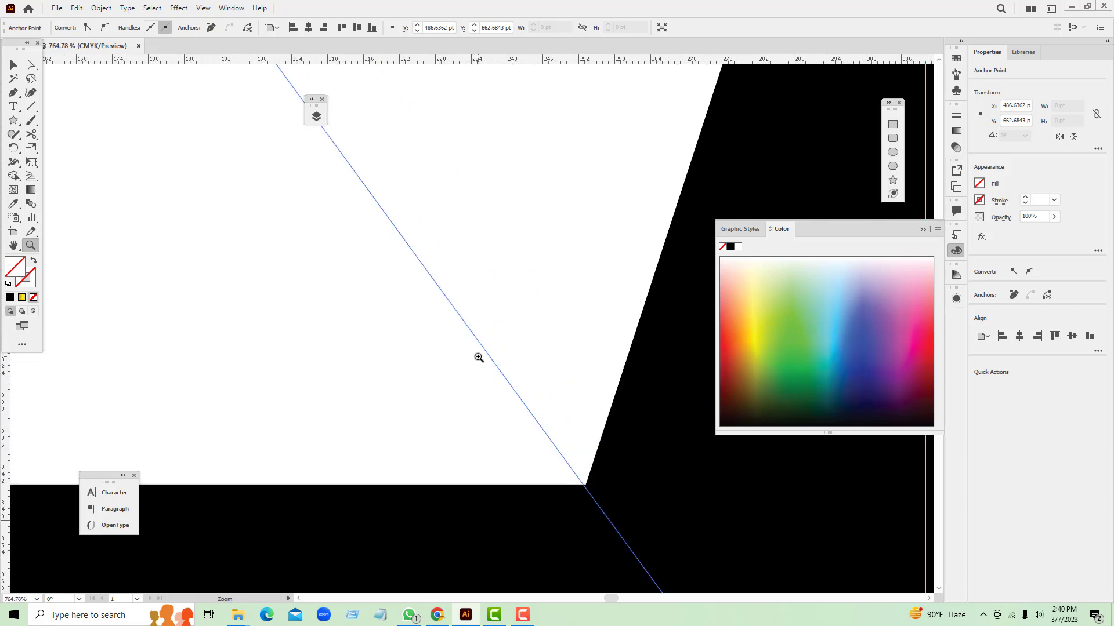
scroll(483, 358, "up", 1)
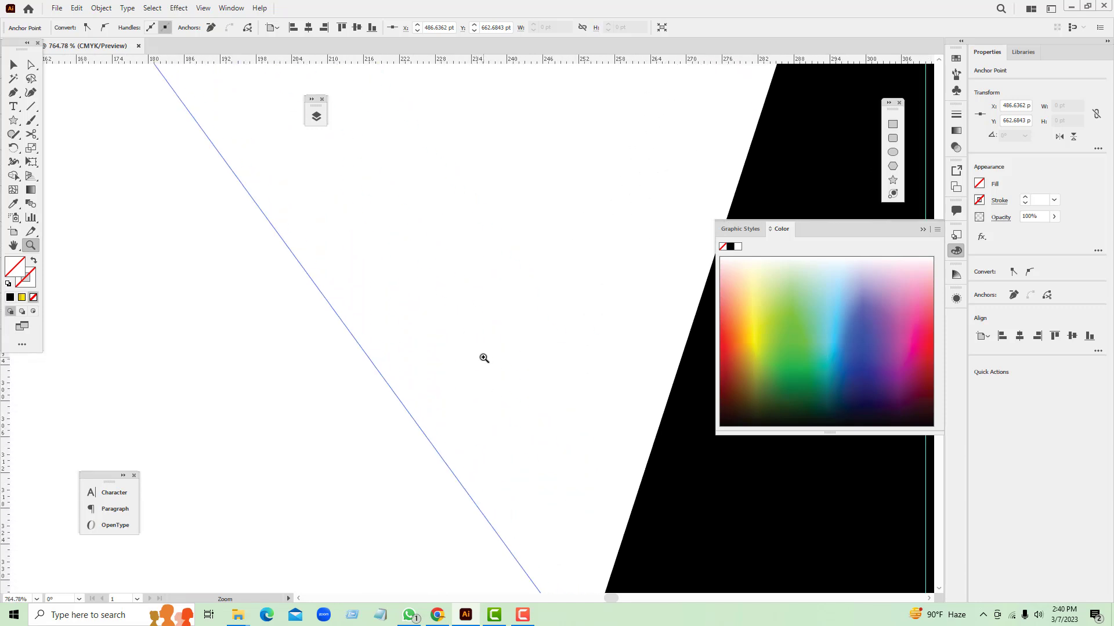
scroll(485, 360, "down", 3)
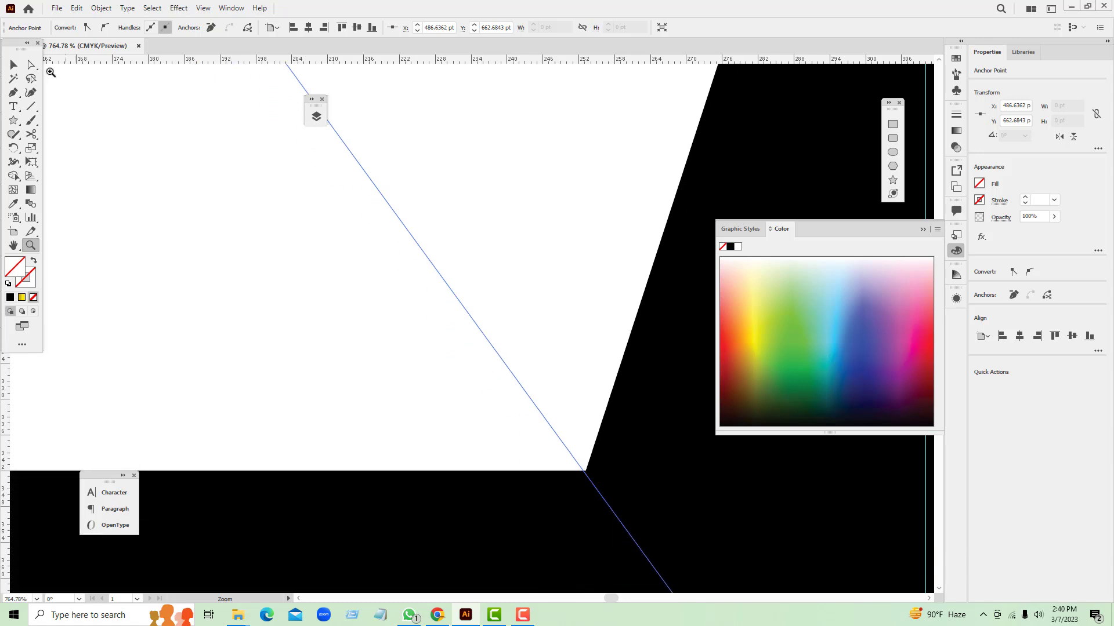
left_click(31, 65)
left_click_drag(527, 396, 531, 395)
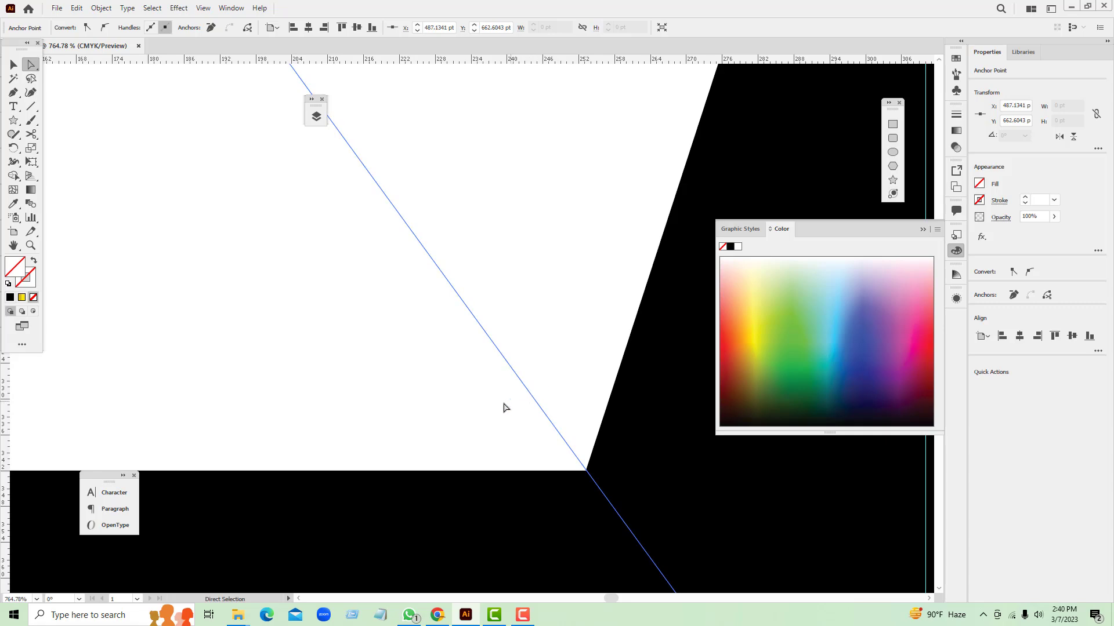
Step: Set the diagonal line's stroke weight to 2 pt
key("z")
left_click(430, 358, "alt")
left_click(430, 358, "alt")
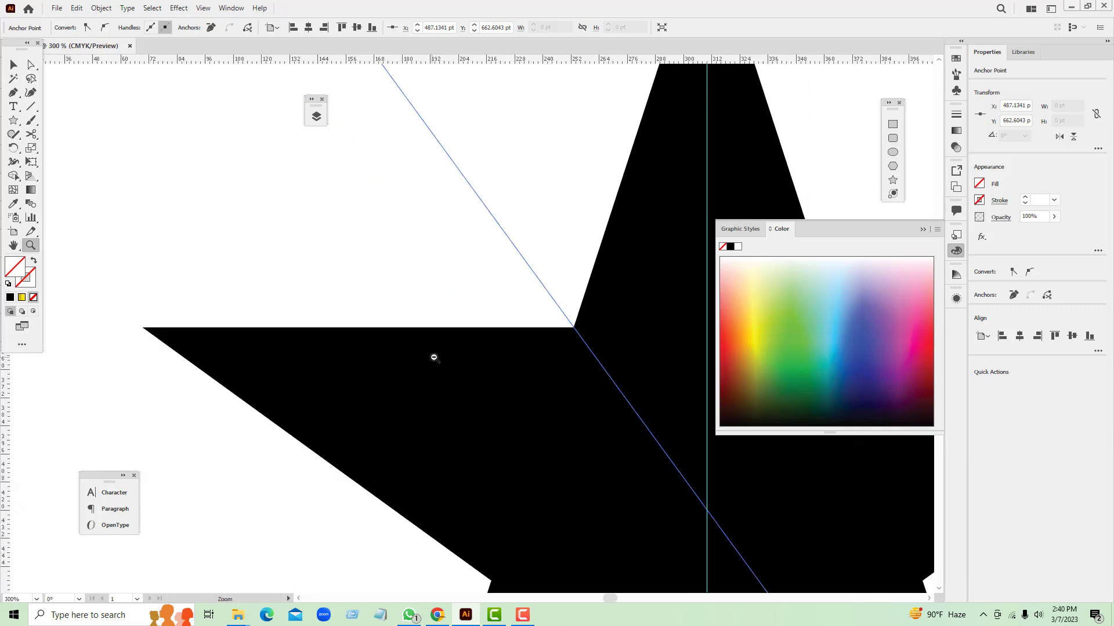
left_click(430, 355, "alt")
left_click(461, 352, "alt")
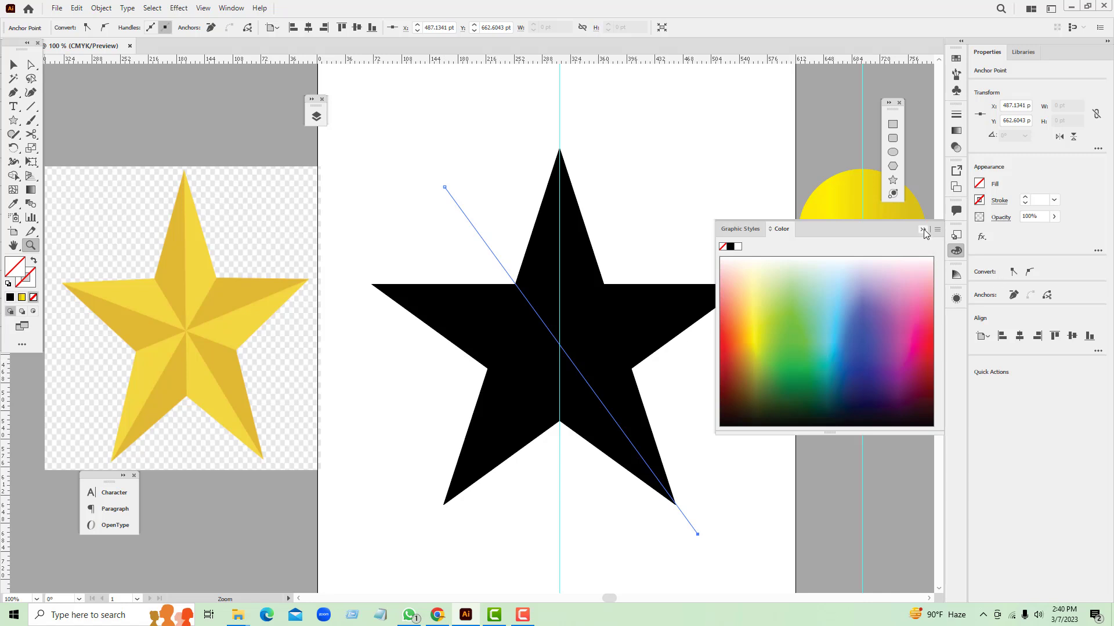
left_click(1037, 200)
type("1")
key("Return")
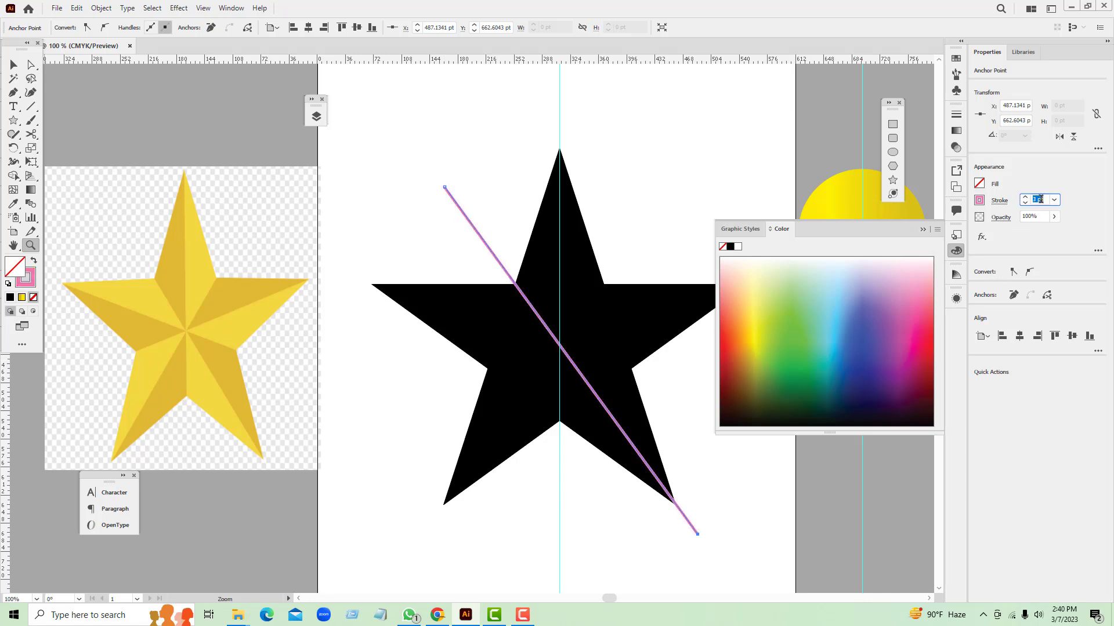
key("Down")
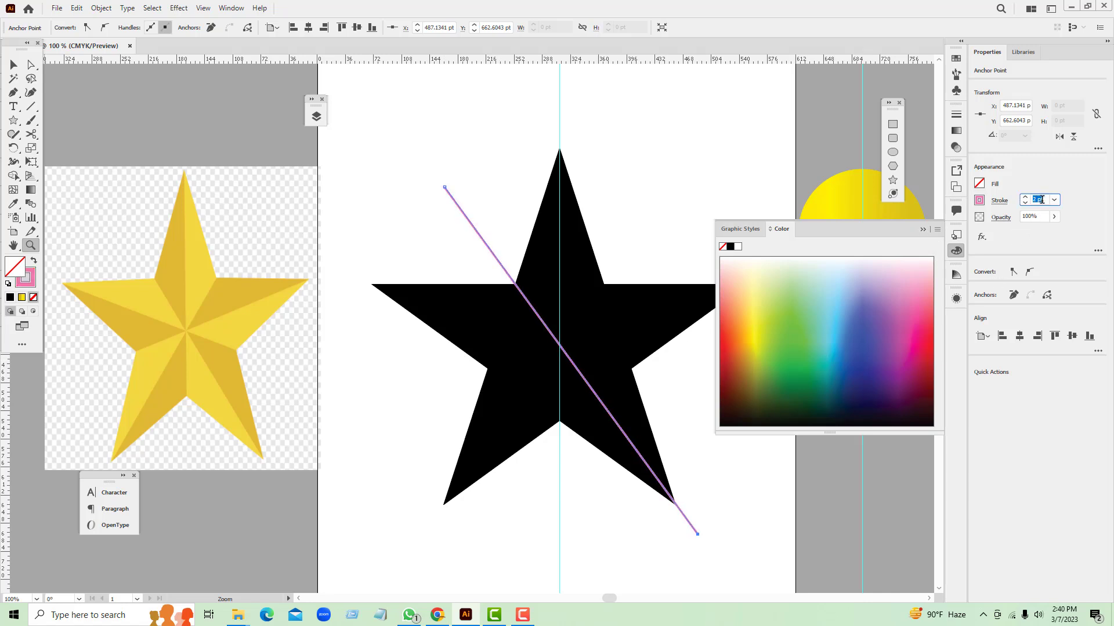
Step: Try to rotate the diagonal line about its intersection with the vertical guide, and undo the rotation
left_click(12, 149)
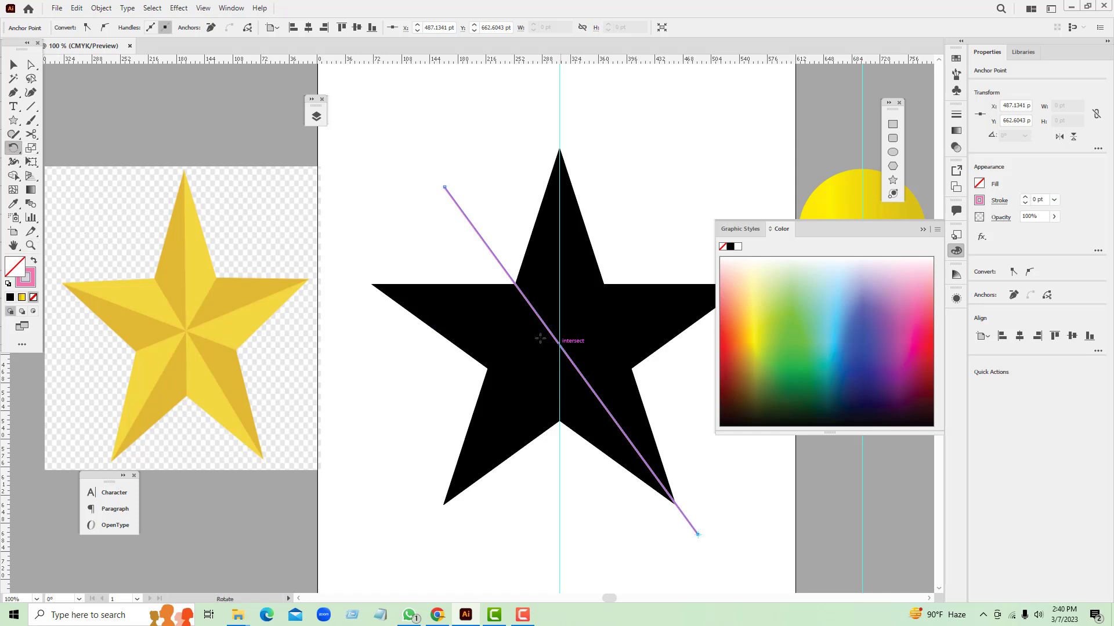
left_click(14, 65)
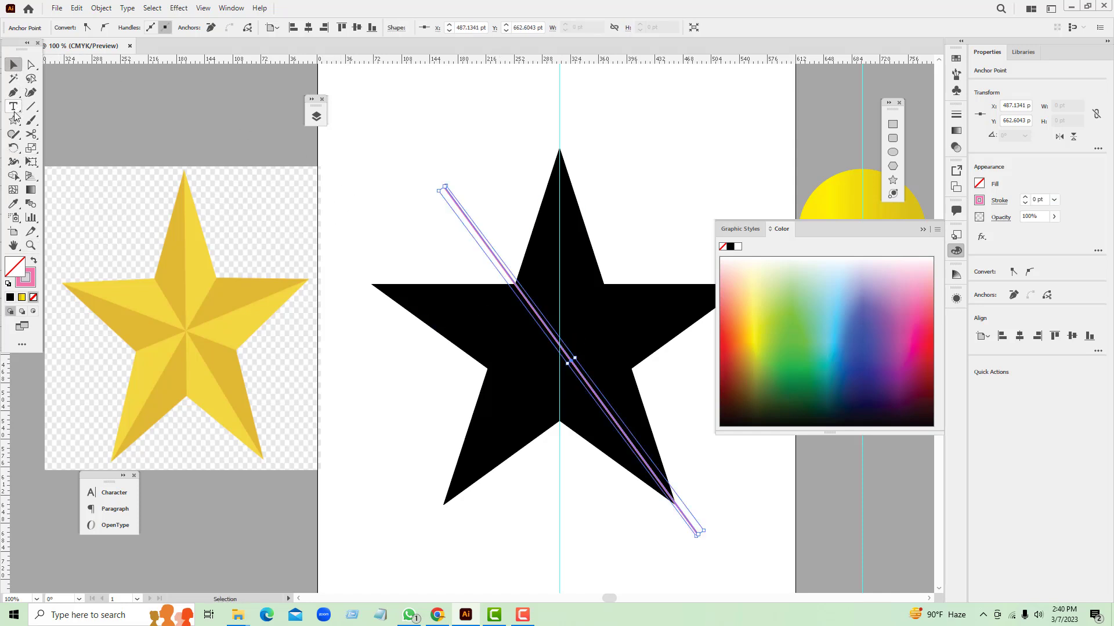
left_click(12, 150)
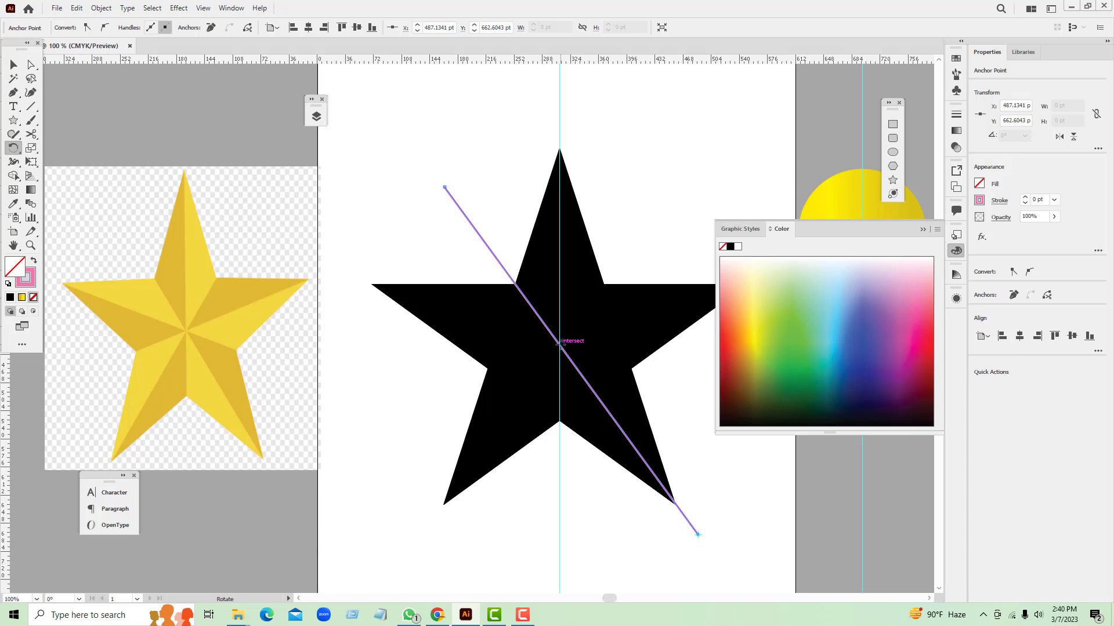
left_click(31, 245)
left_click_drag(535, 326, 666, 444)
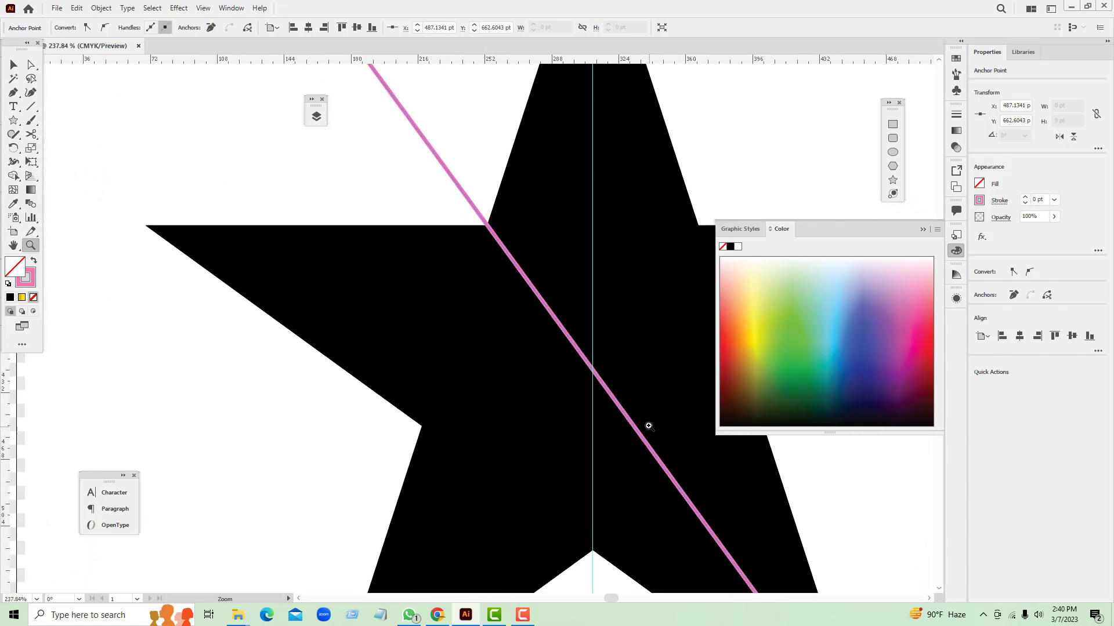
scroll(625, 406, "down", 3)
scroll(625, 406, "up", 2)
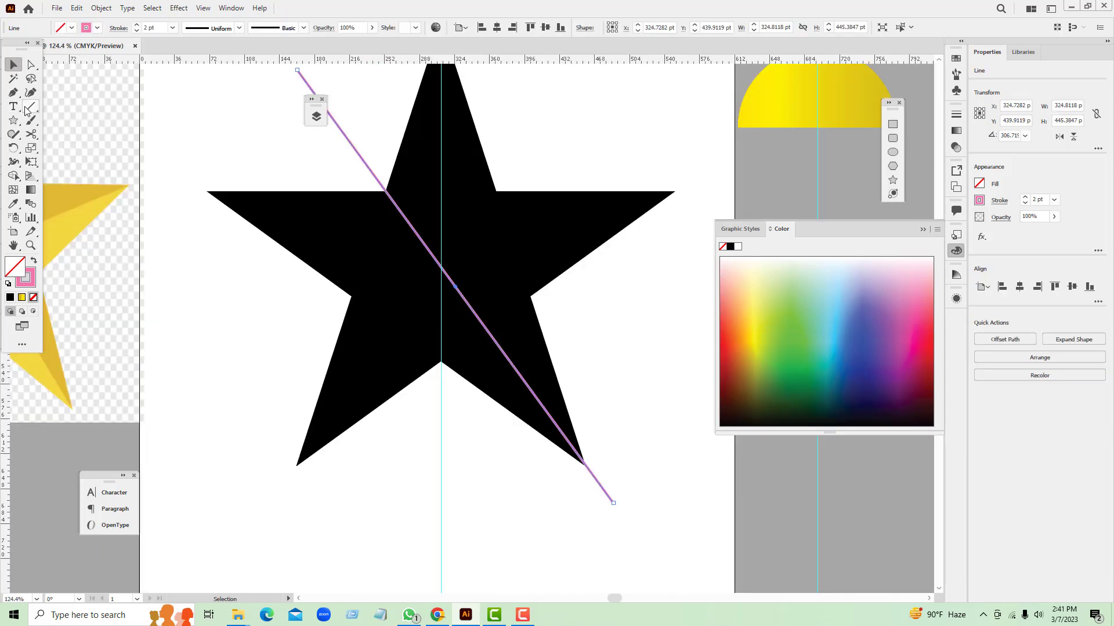
left_click(13, 148)
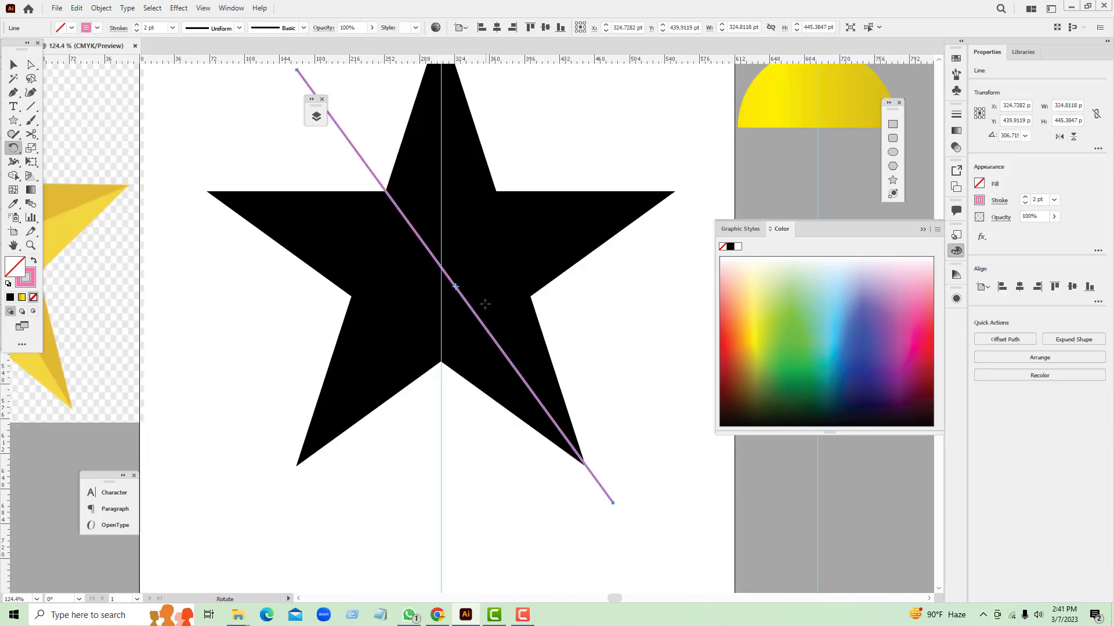
left_click_drag(454, 286, 442, 271)
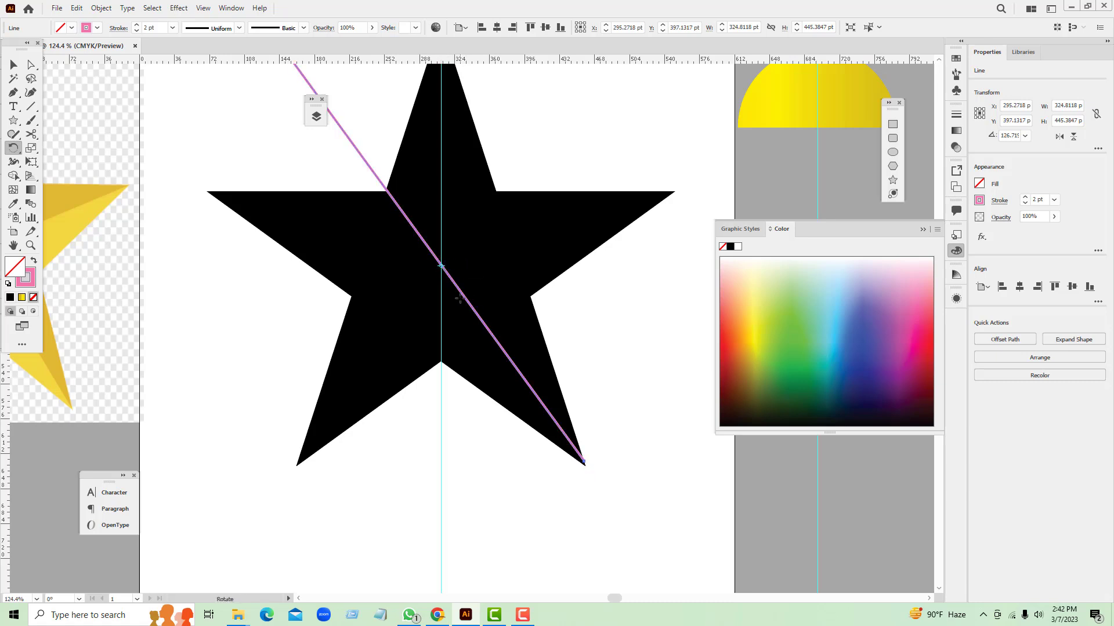
key("ctrl+d")
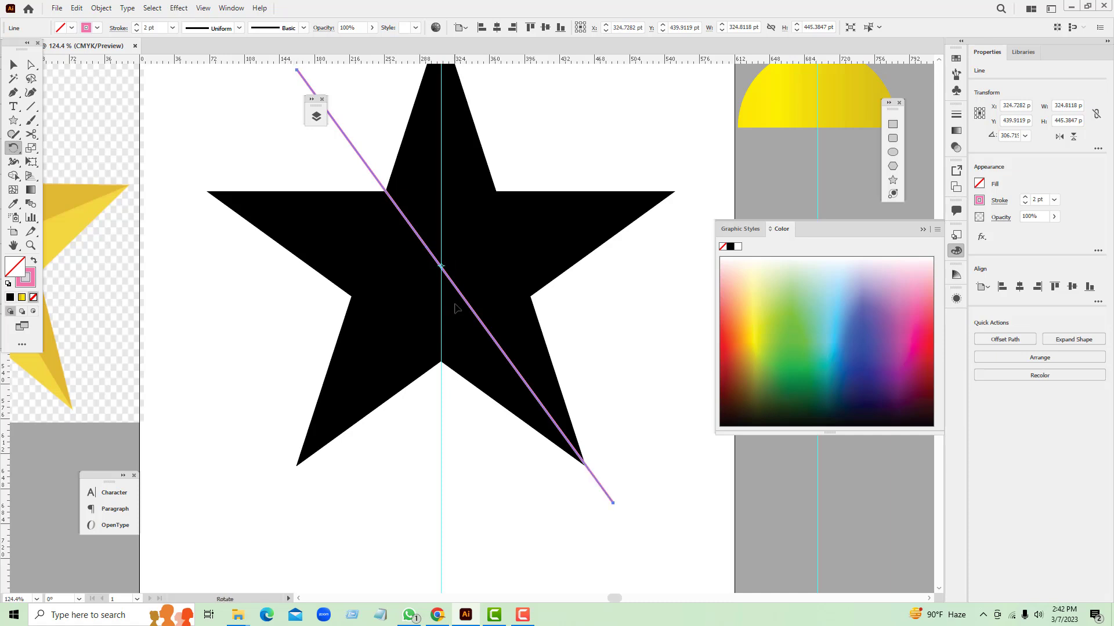
Step: Create a copy of the diagonal line rotated 36° about its intersection with the vertical guide
left_click(35, 247)
left_click_drag(449, 269, 556, 365)
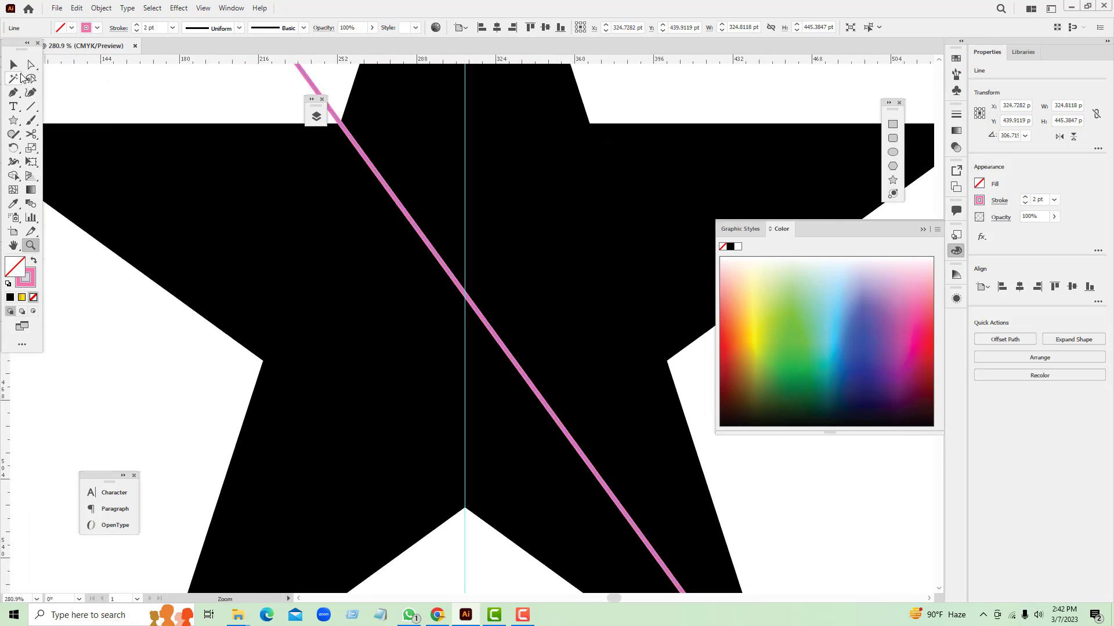
left_click(17, 74)
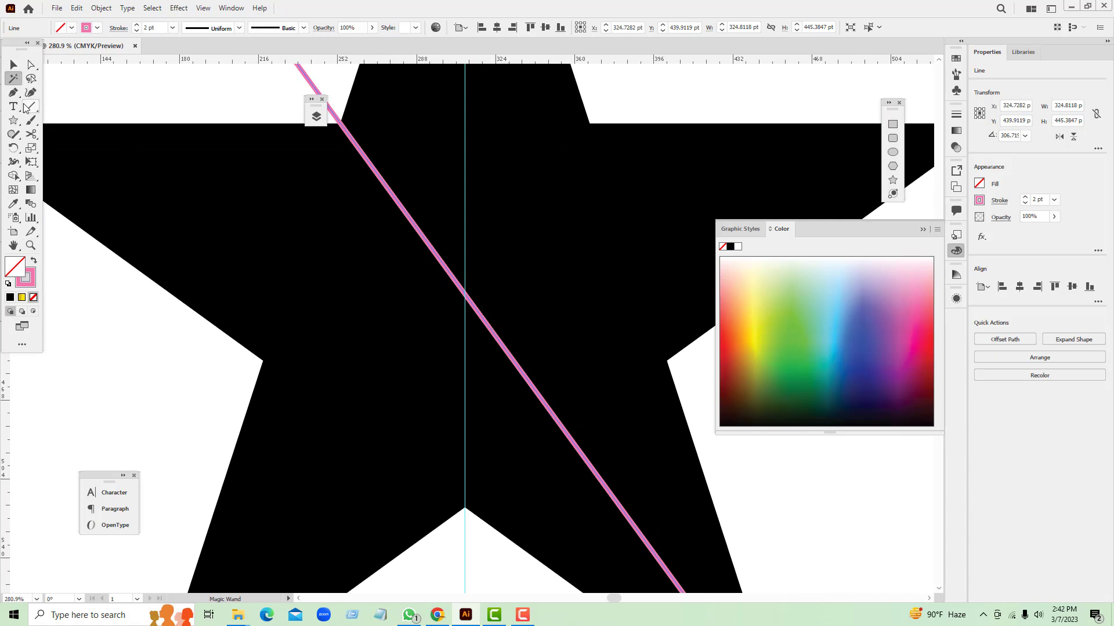
left_click(13, 65)
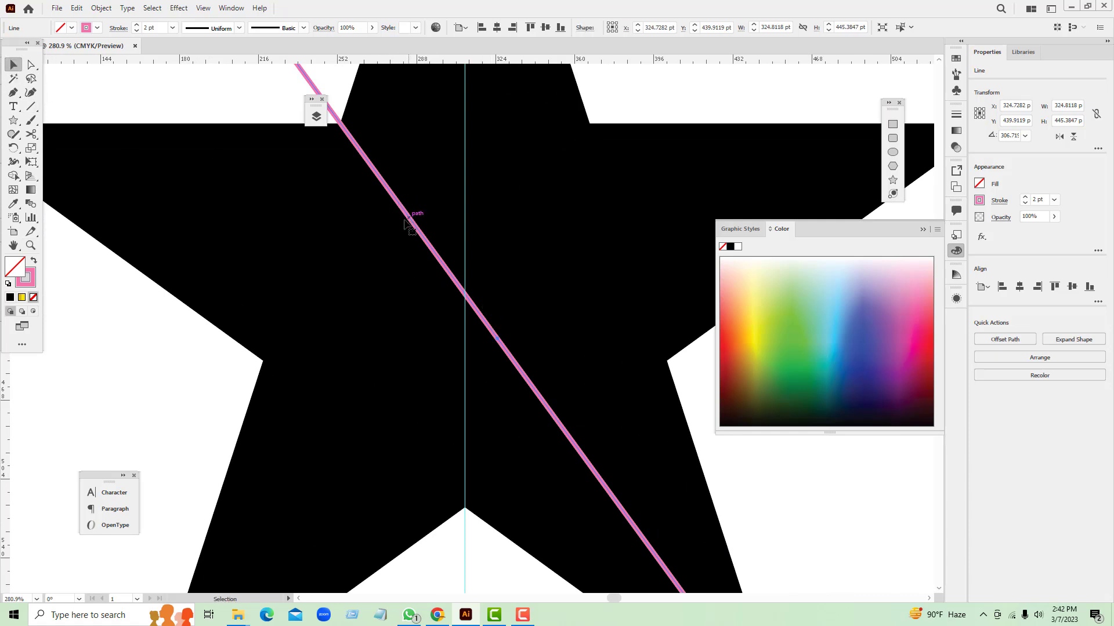
left_click(14, 147)
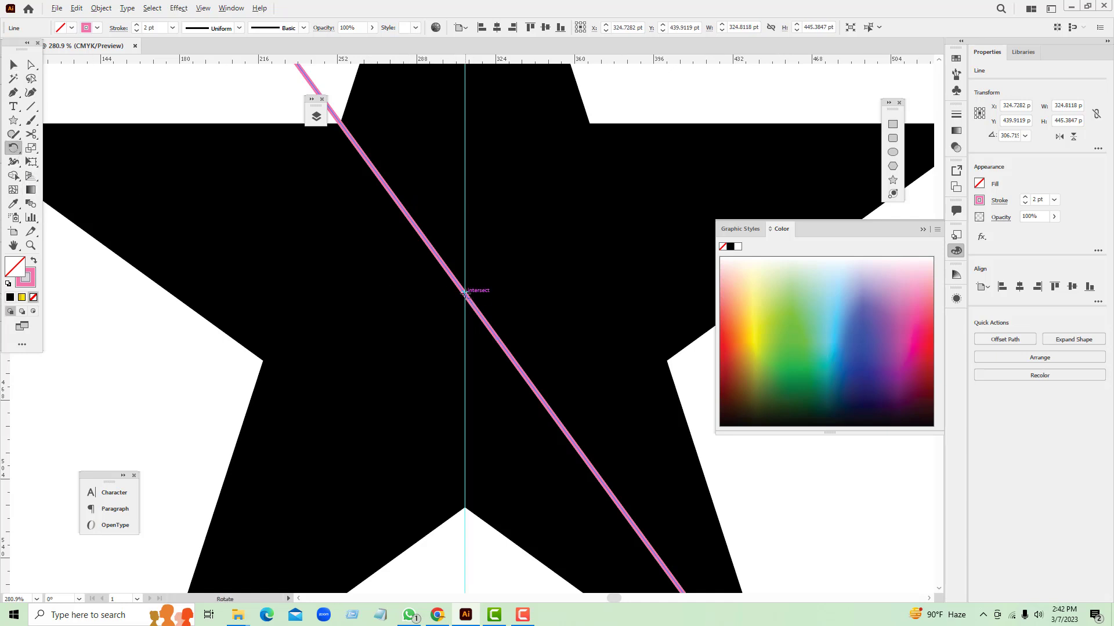
left_click(465, 293, "alt")
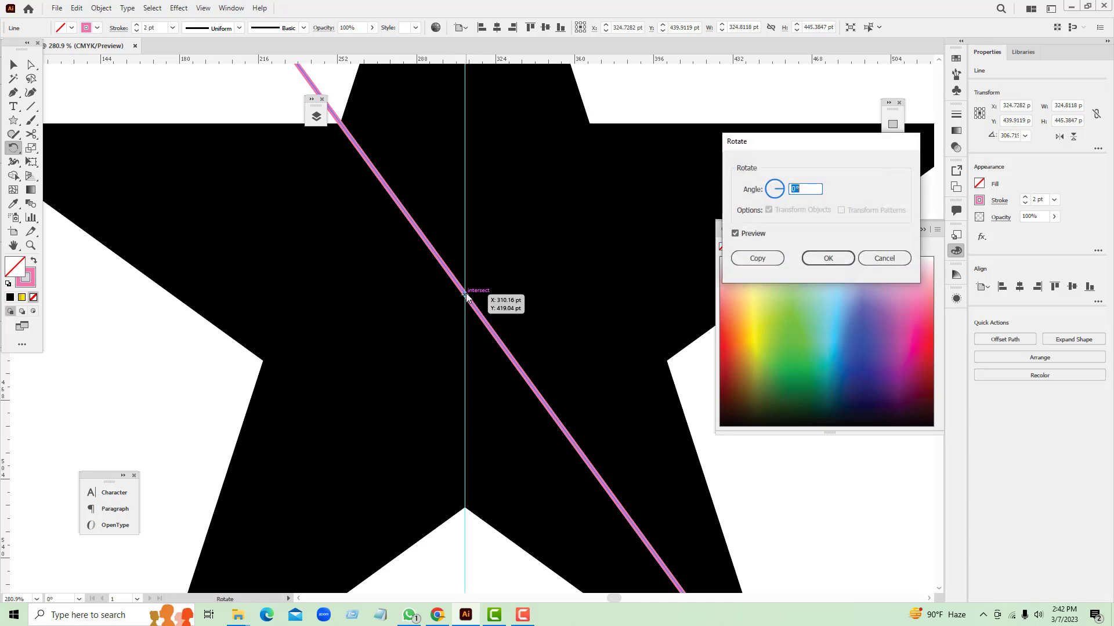
scroll(802, 189, "up", 6)
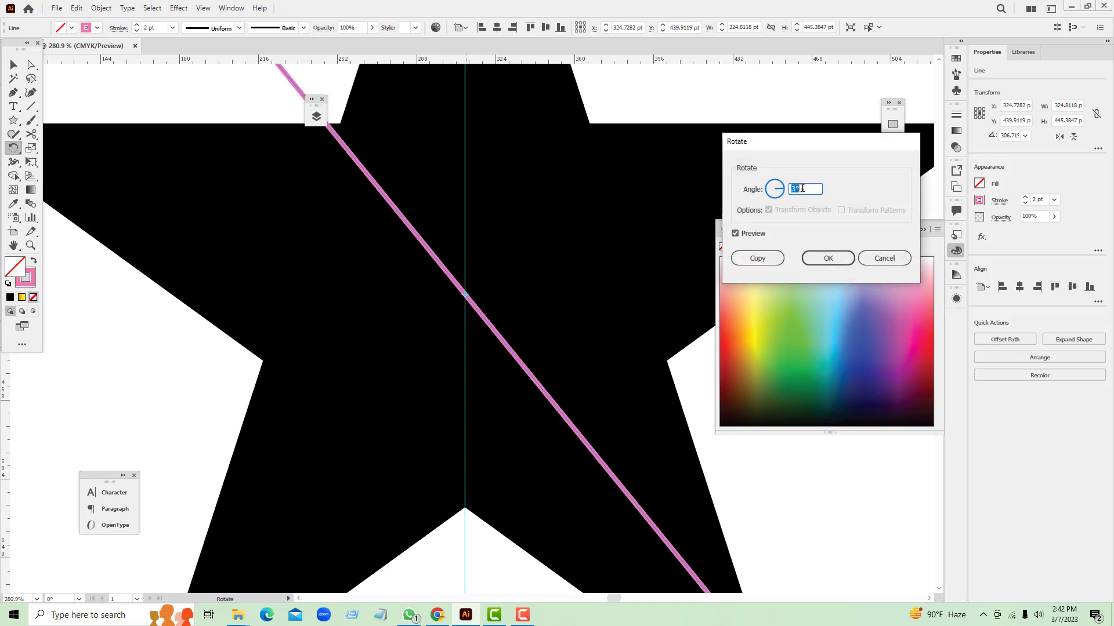
scroll(802, 189, "up", 20)
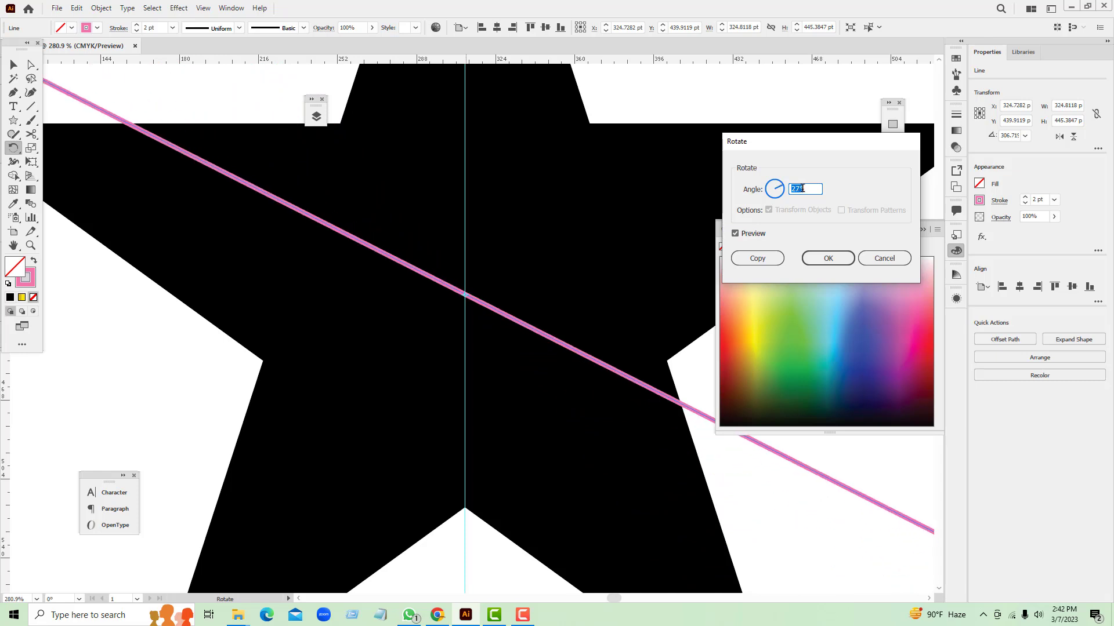
scroll(802, 189, "up", 20)
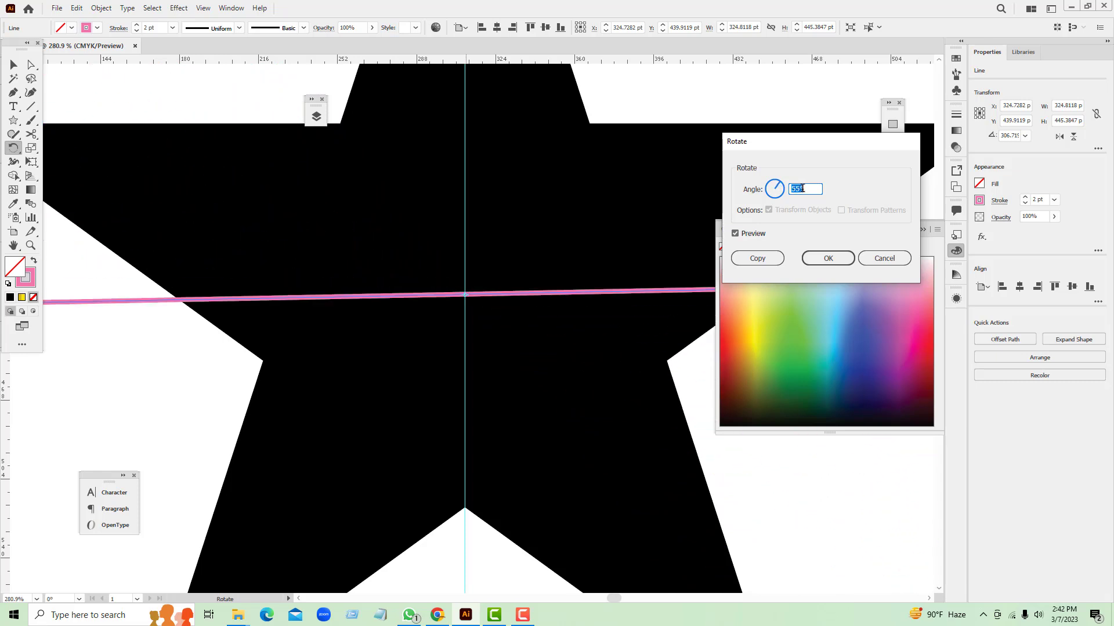
scroll(802, 188, "down", 20)
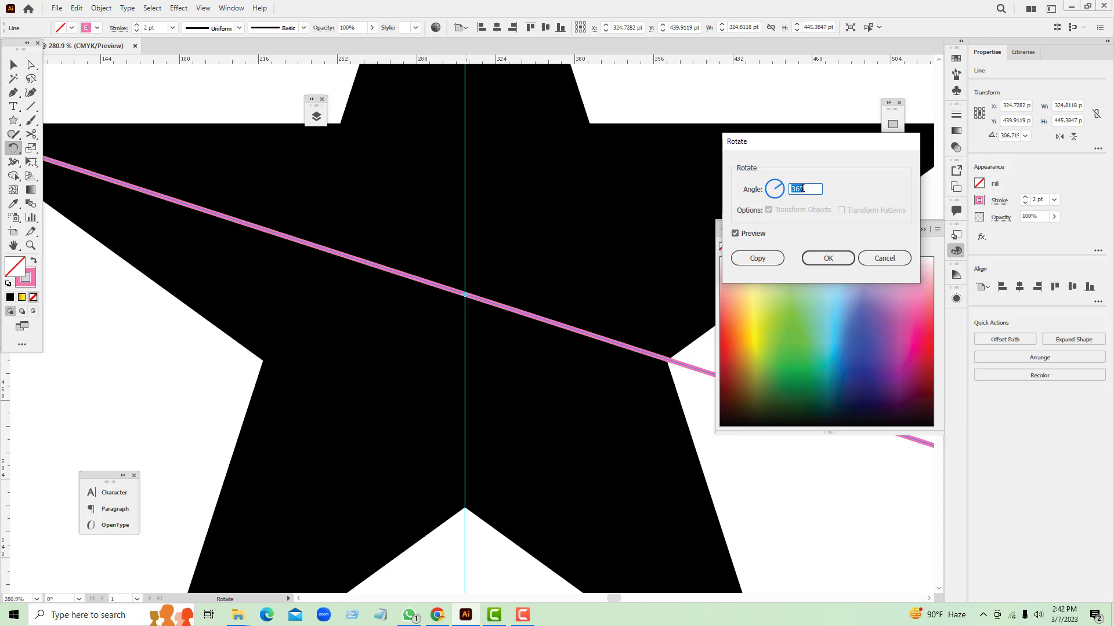
key("BackSpace")
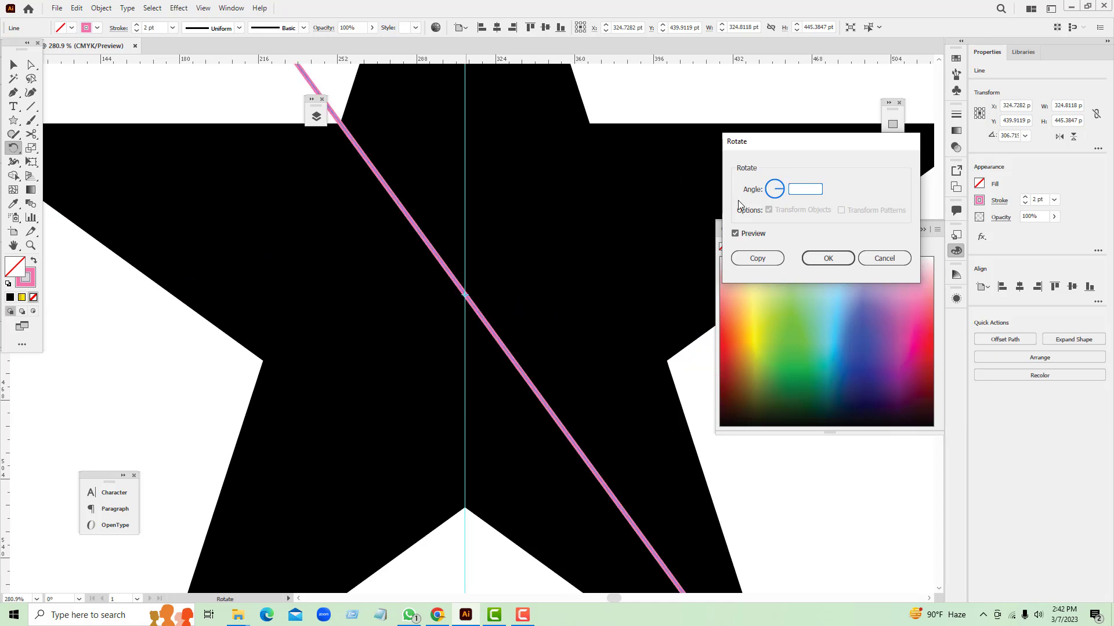
key("ctrl+z")
left_click(736, 234)
left_click(736, 234)
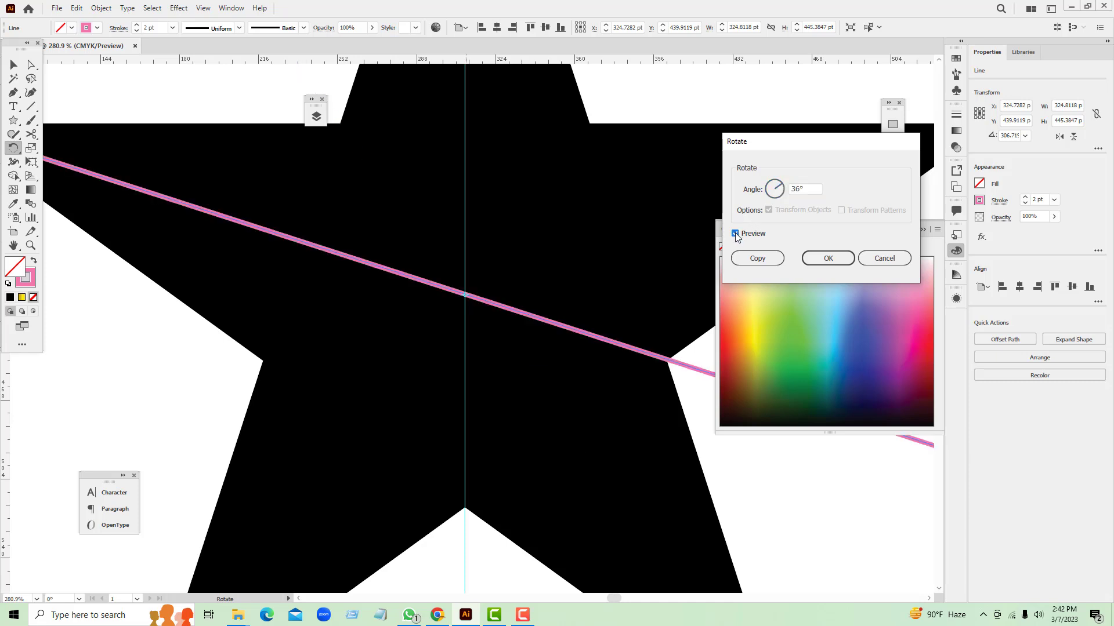
left_click(757, 258)
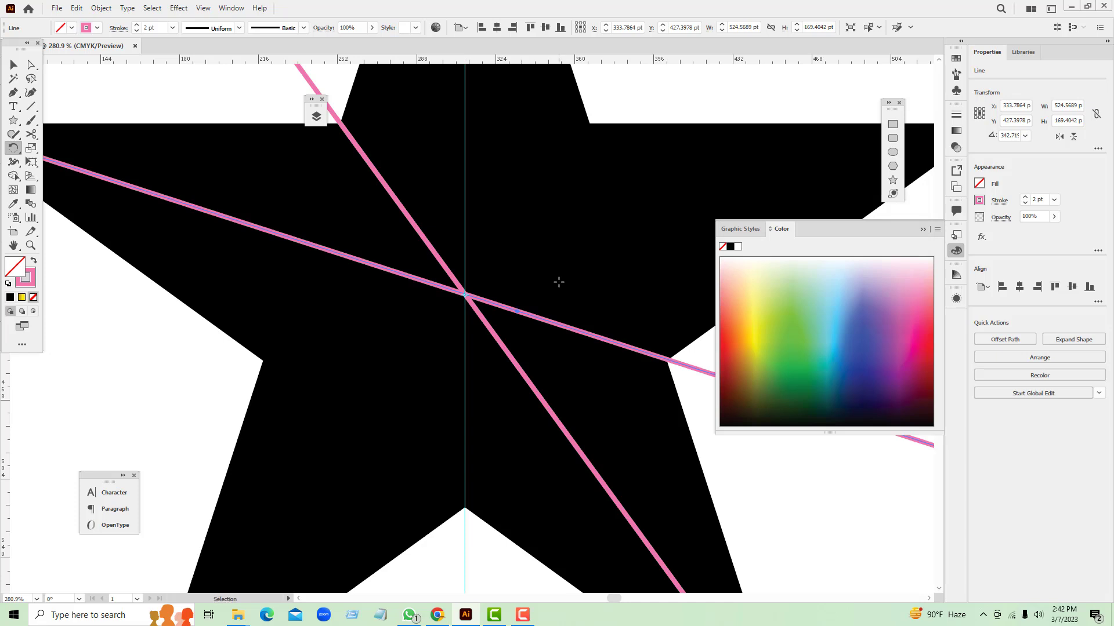
Step: Repeat the rotated copy four times so lines divide the star all the way around its centre
key("ctrl+d")
key("ctrl+d")
key("ctrl+d")
key("ctrl+d")
Step: Extend the dividing line at the star's left point slightly beyond the tip
key("z")
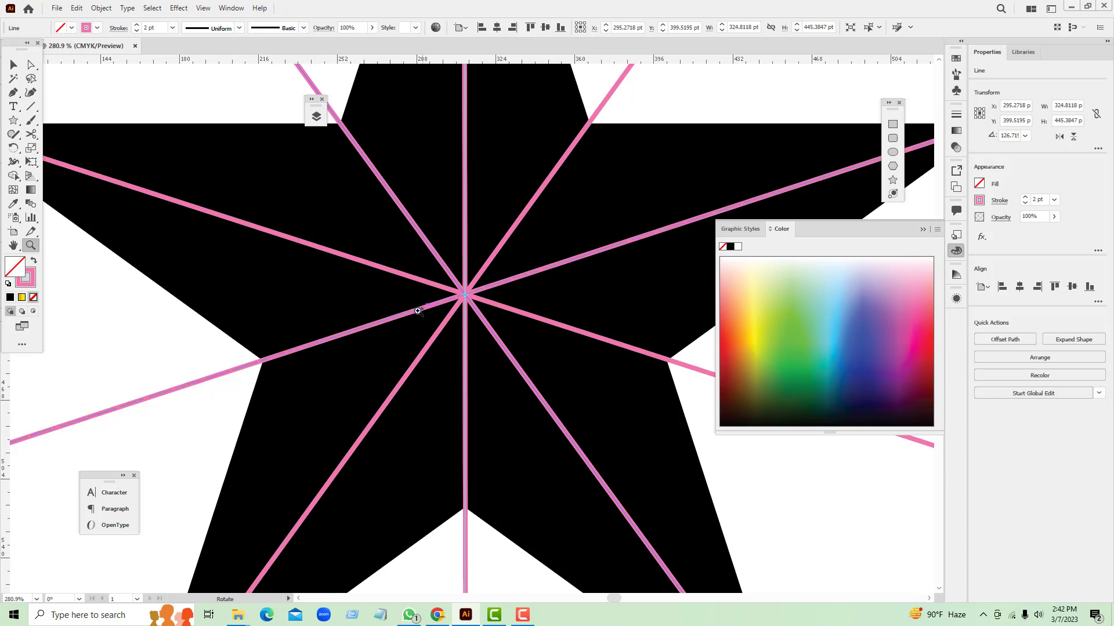
left_click(487, 313, "alt")
left_click(489, 316, "alt")
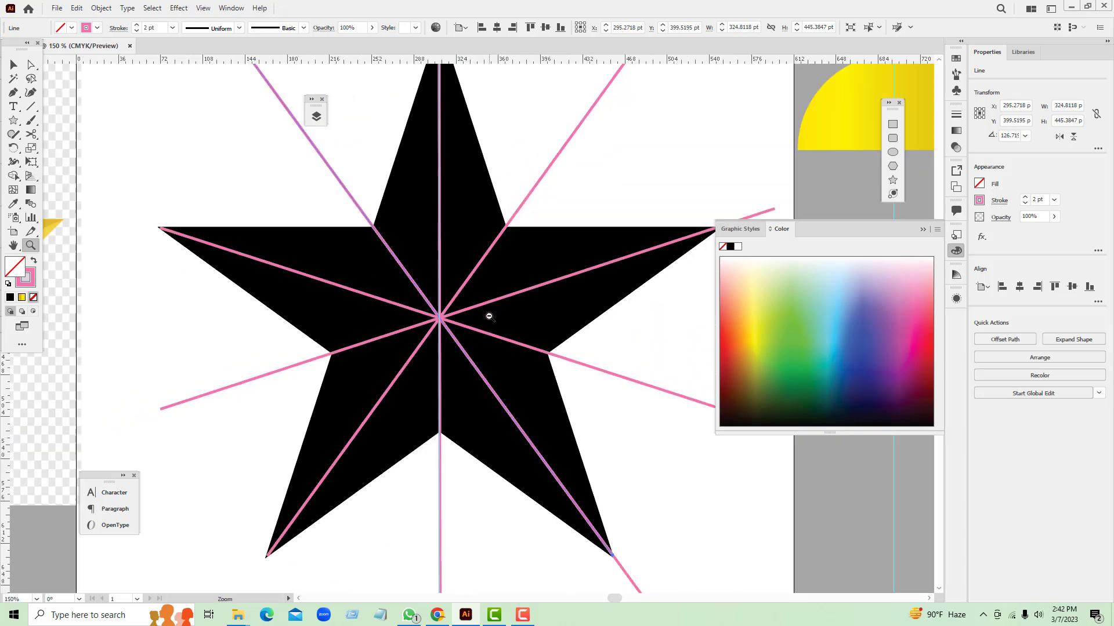
left_click(442, 320)
left_click(13, 65)
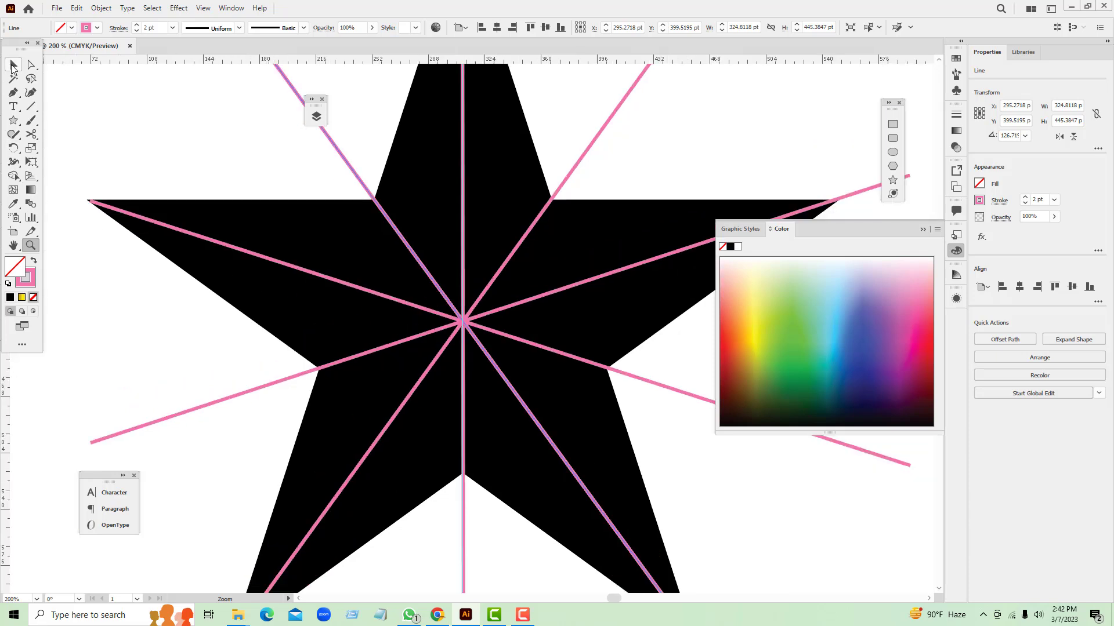
left_click(114, 211)
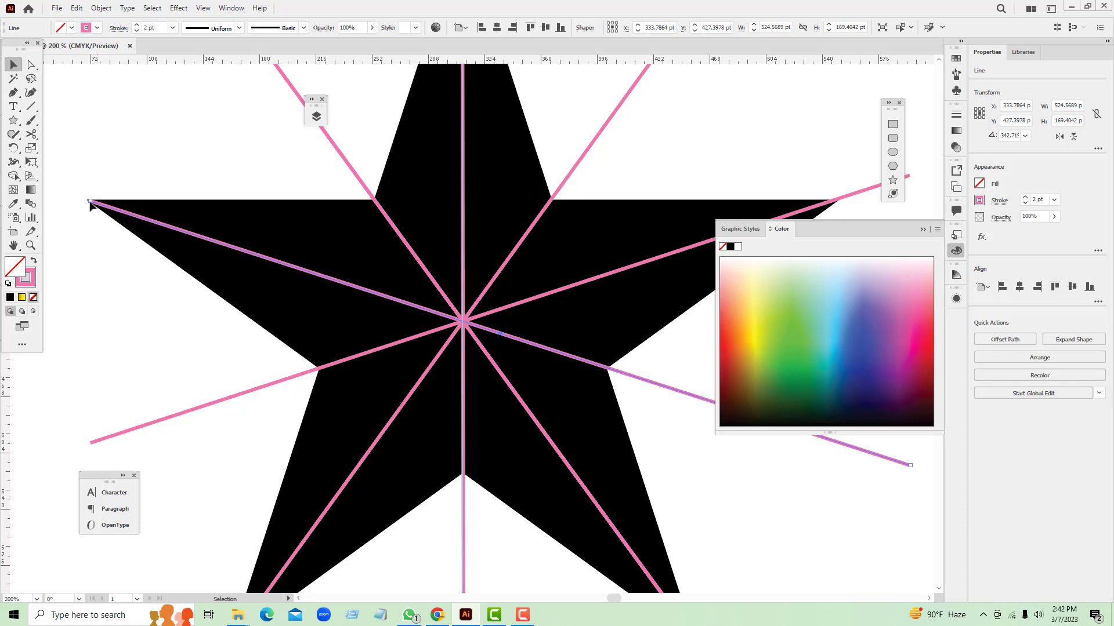
left_click_drag(90, 202, 80, 197)
Step: Extend the dividing line at the star's lower-left point slightly beyond the tip
scroll(248, 454, "down", 5)
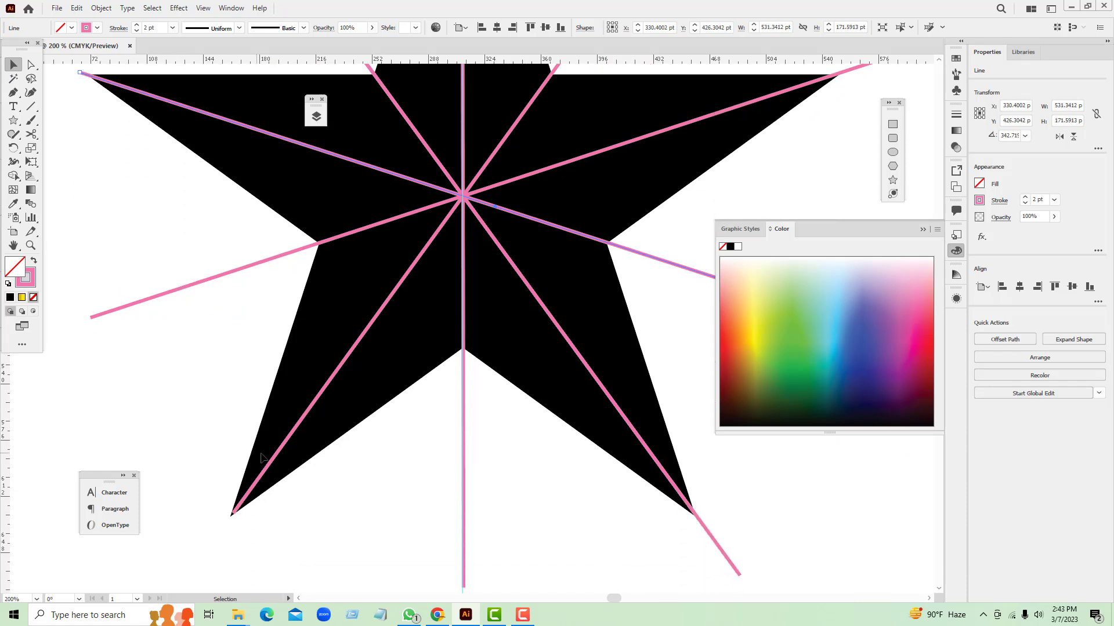
left_click(233, 514)
left_click_drag(231, 516, 227, 521)
Step: Try to select the star together with its dividing lines for Shape Builder
scroll(540, 548, "up", 12)
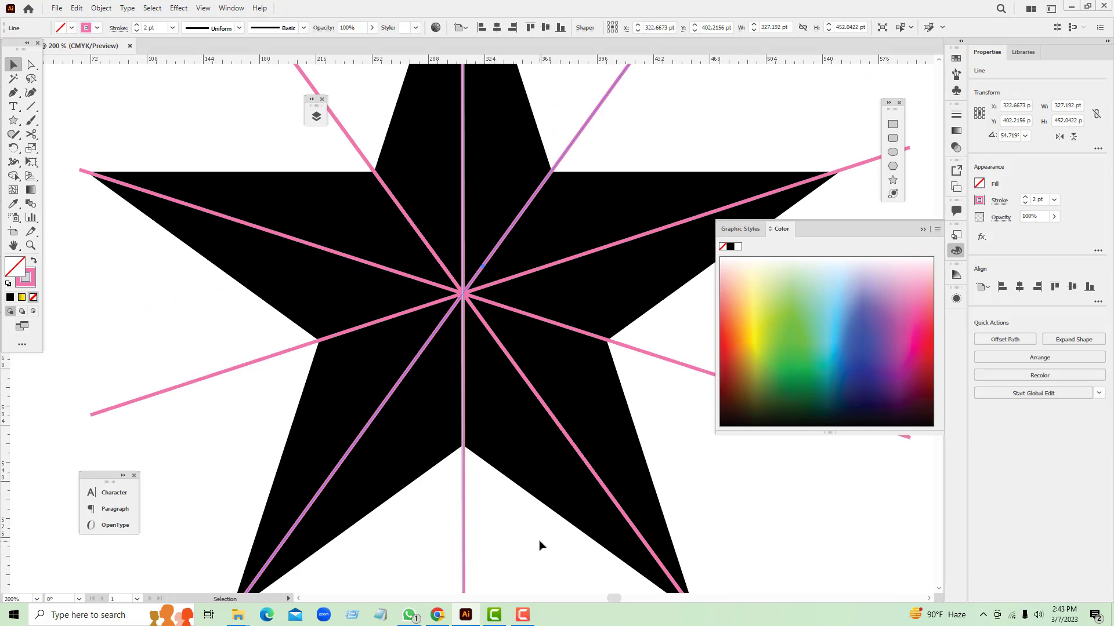
scroll(540, 548, "up", 2)
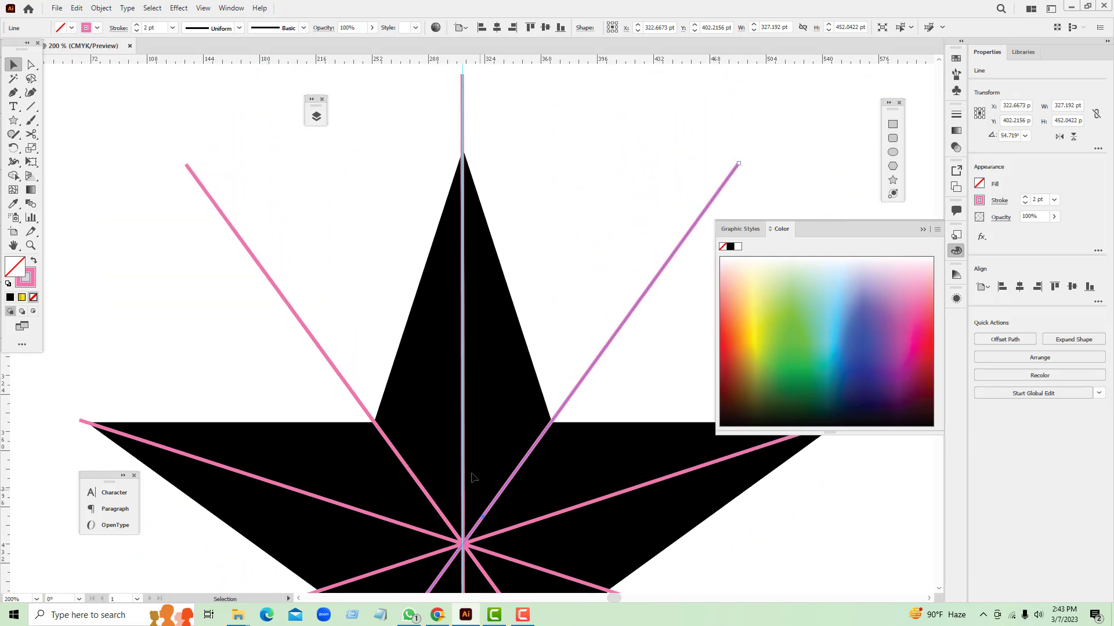
key("z")
left_click(385, 370, "alt")
left_click(400, 371, "alt")
left_click(496, 374, "alt")
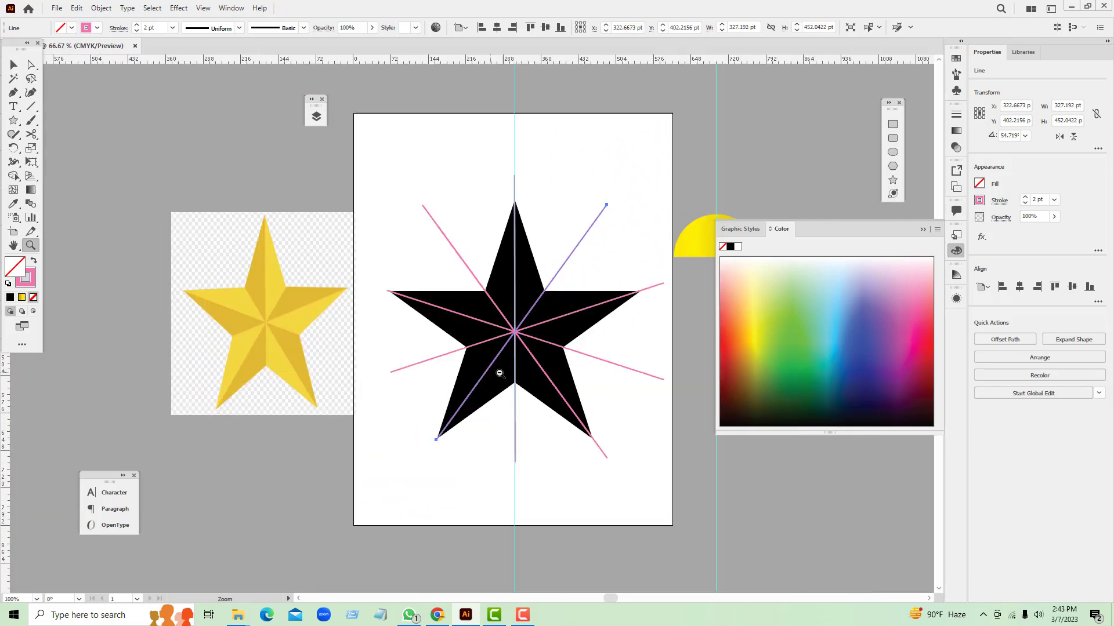
left_click_drag(560, 356, 494, 305)
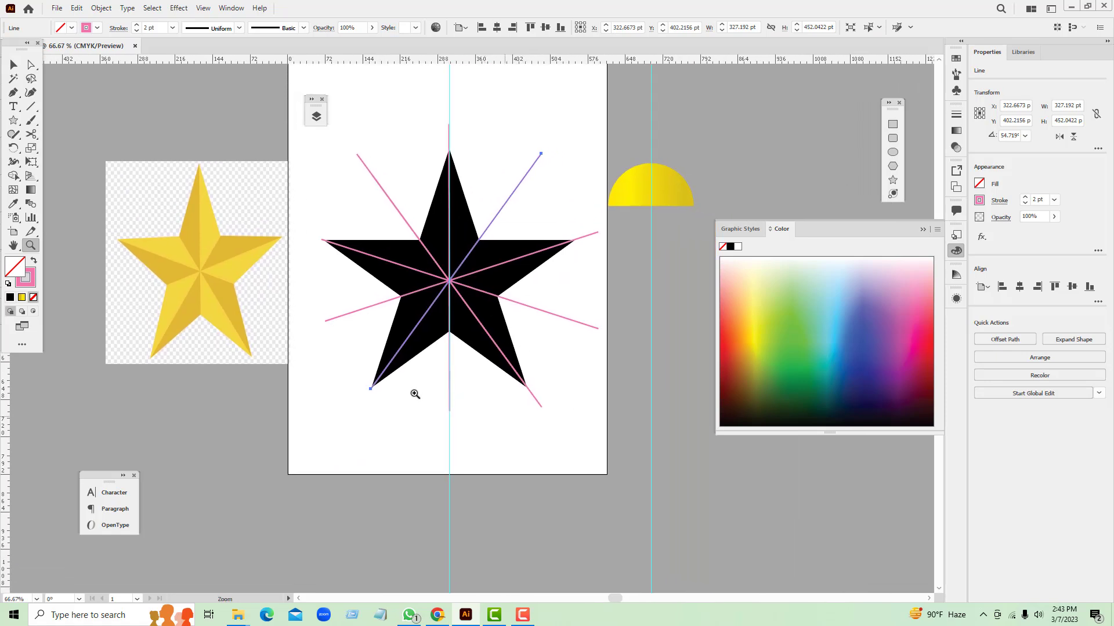
left_click(13, 65)
left_click_drag(318, 149, 593, 406)
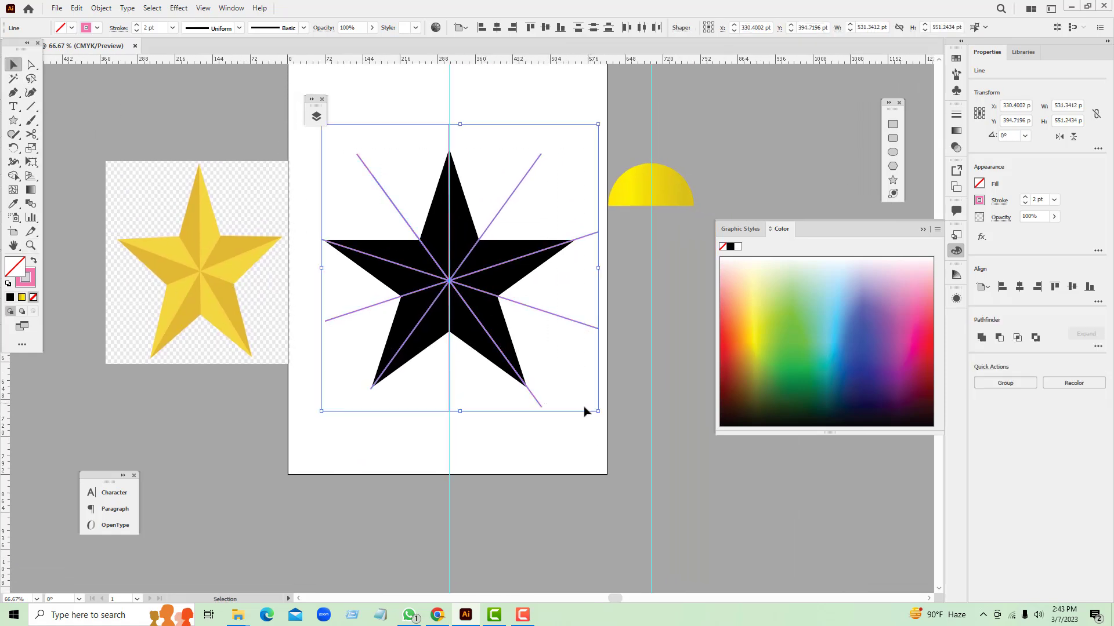
left_click(14, 176)
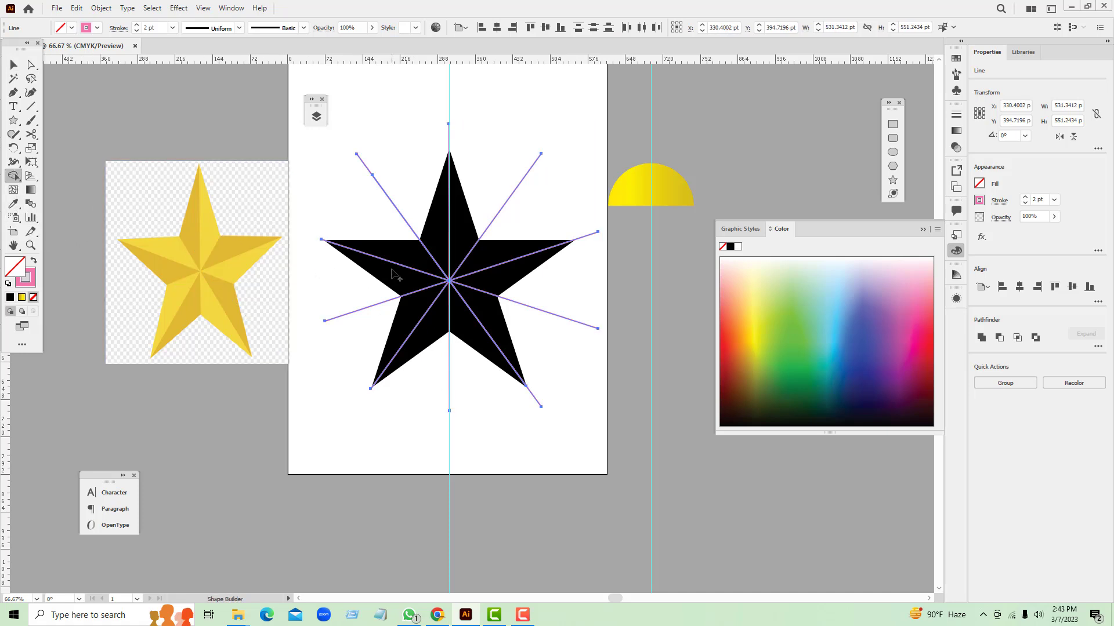
key("ctrl")
key("ctrl+a")
left_click_drag(519, 394, 520, 396)
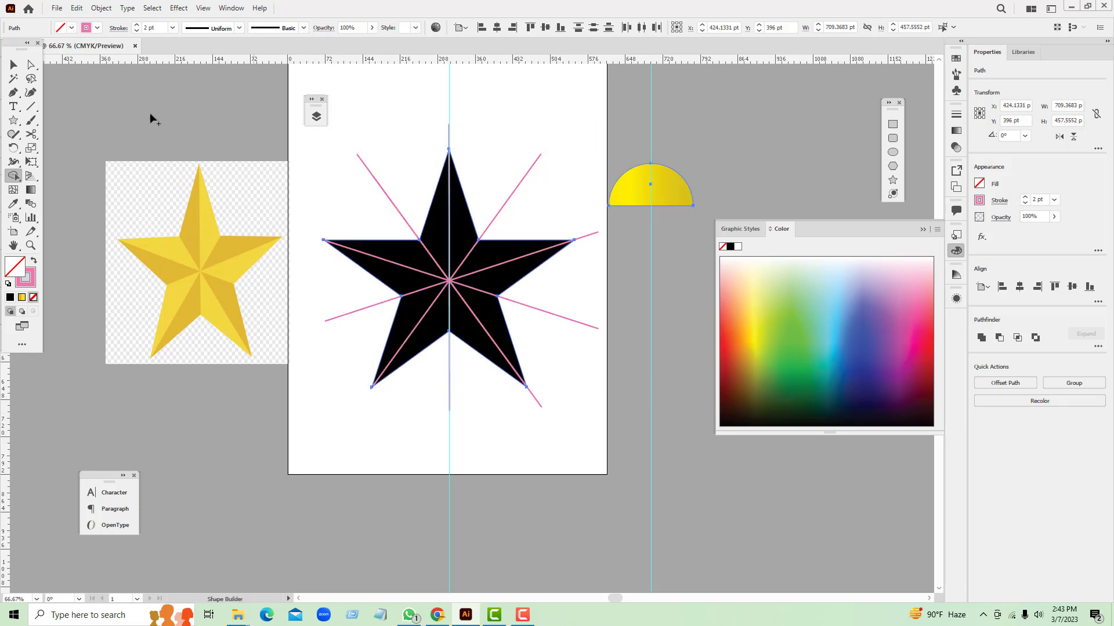
Step: Select the star with all its dividing lines and clear the black fill from its ten facets using Shape Builder
left_click(14, 65)
left_click_drag(309, 148, 516, 380)
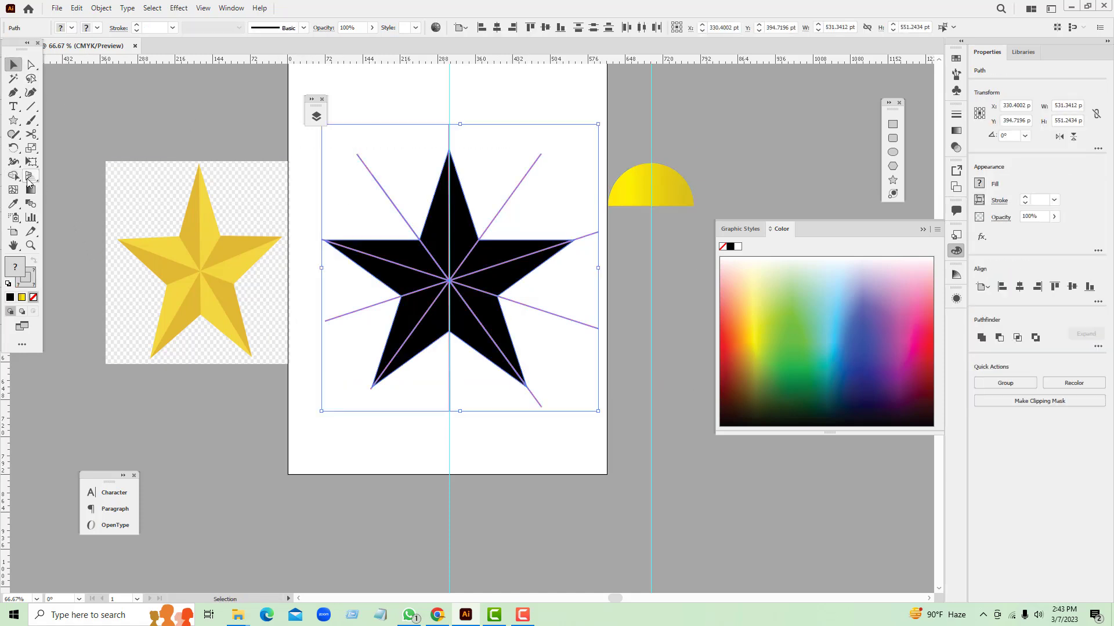
left_click(13, 175)
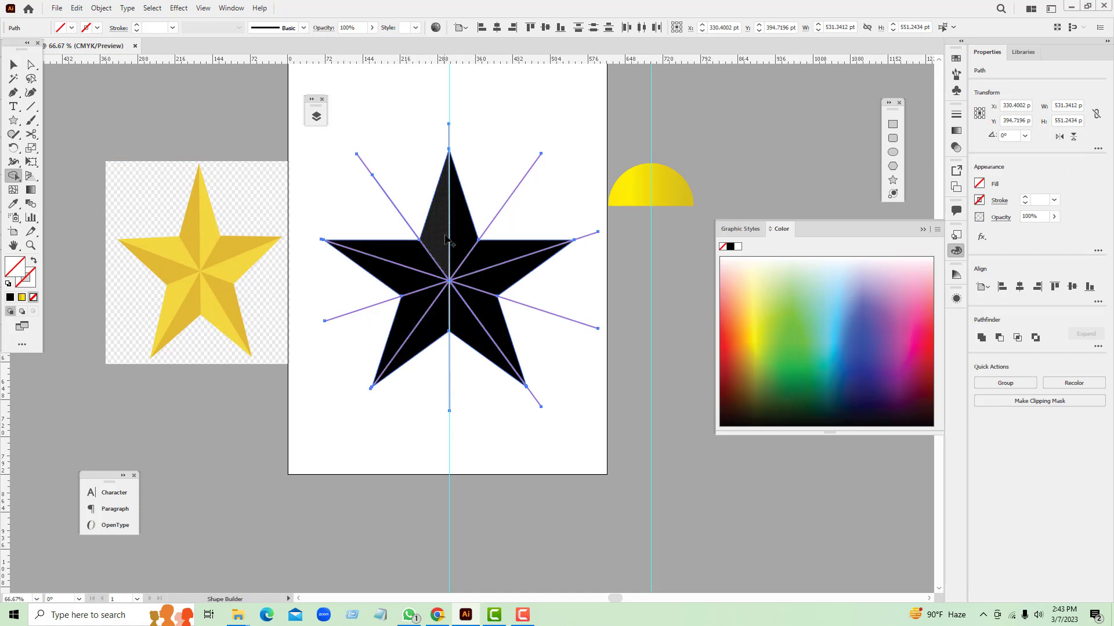
left_click(479, 260, "alt")
left_click(458, 220, "alt")
left_click(436, 227, "alt")
left_click(406, 264, "alt")
left_click(397, 276, "alt")
left_click(410, 302, "alt")
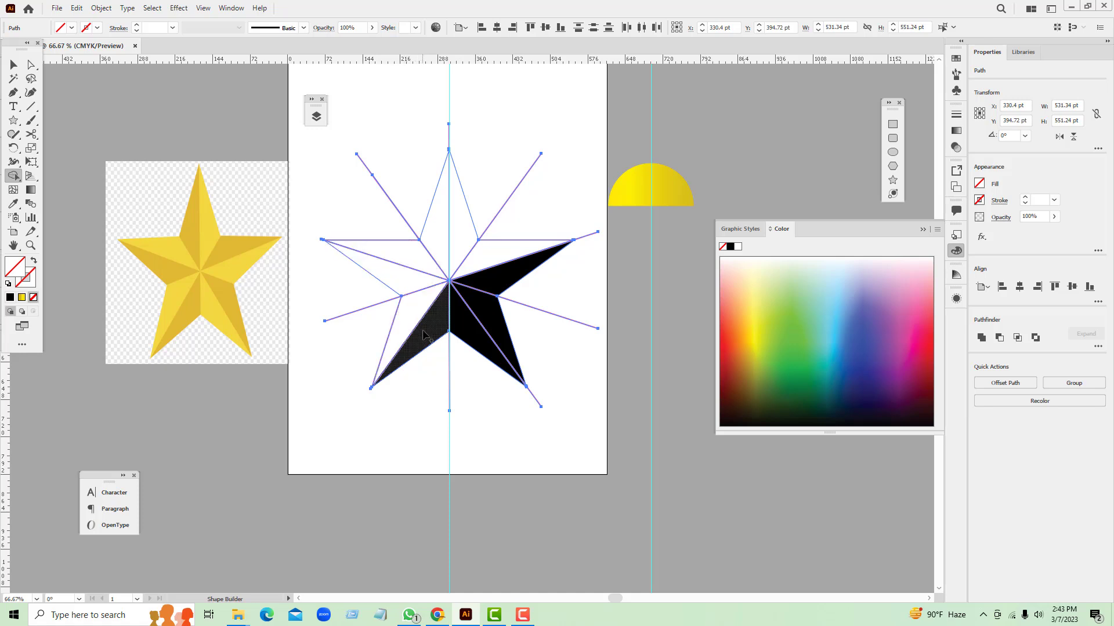
left_click(423, 334, "alt")
left_click(473, 333, "alt")
left_click(481, 312, "alt")
left_click(525, 263, "alt")
Step: Fill the top point's right facet with light green and its left facet with dark green
left_click(811, 294)
left_click(467, 230)
left_click(815, 365)
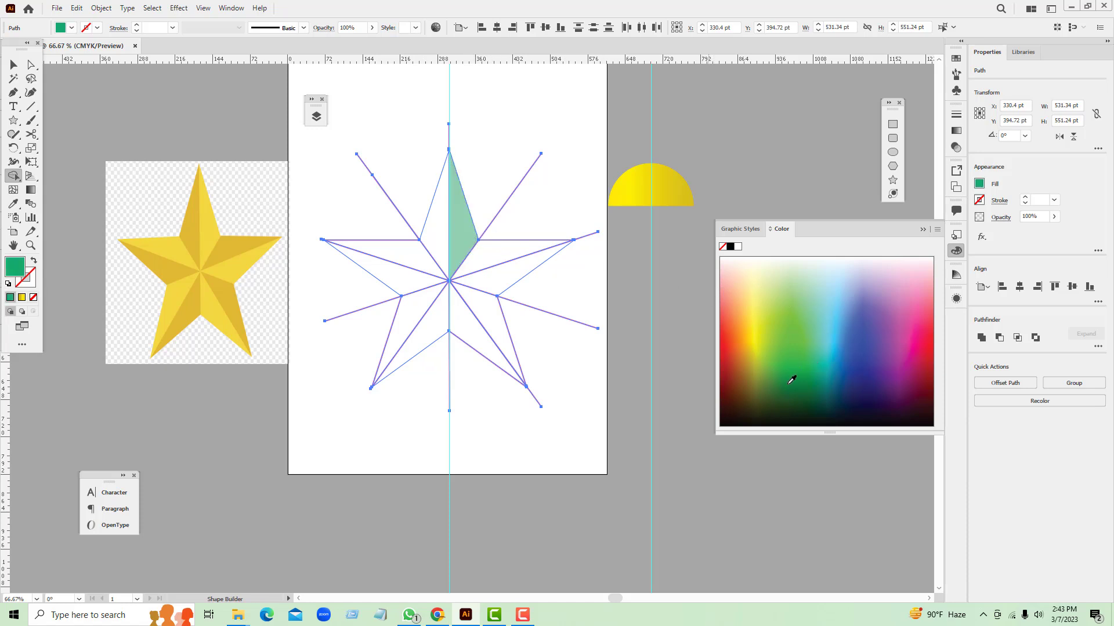
left_click(791, 380)
left_click(435, 238)
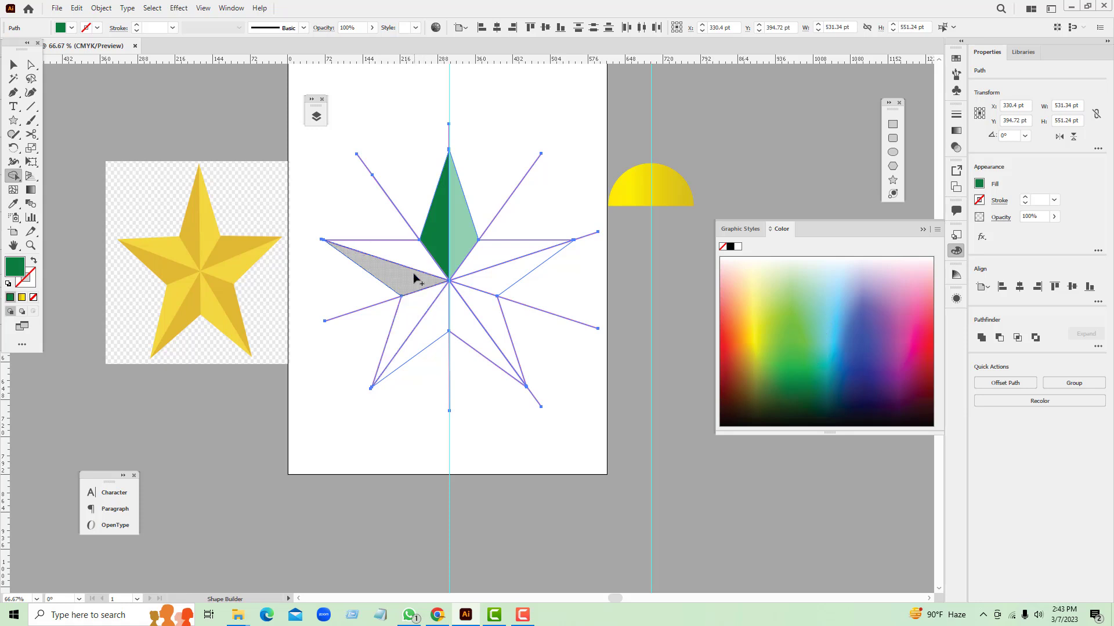
Step: Fill the left point's upper facet with bright red and its lower facet with dark maroon
left_click(904, 315)
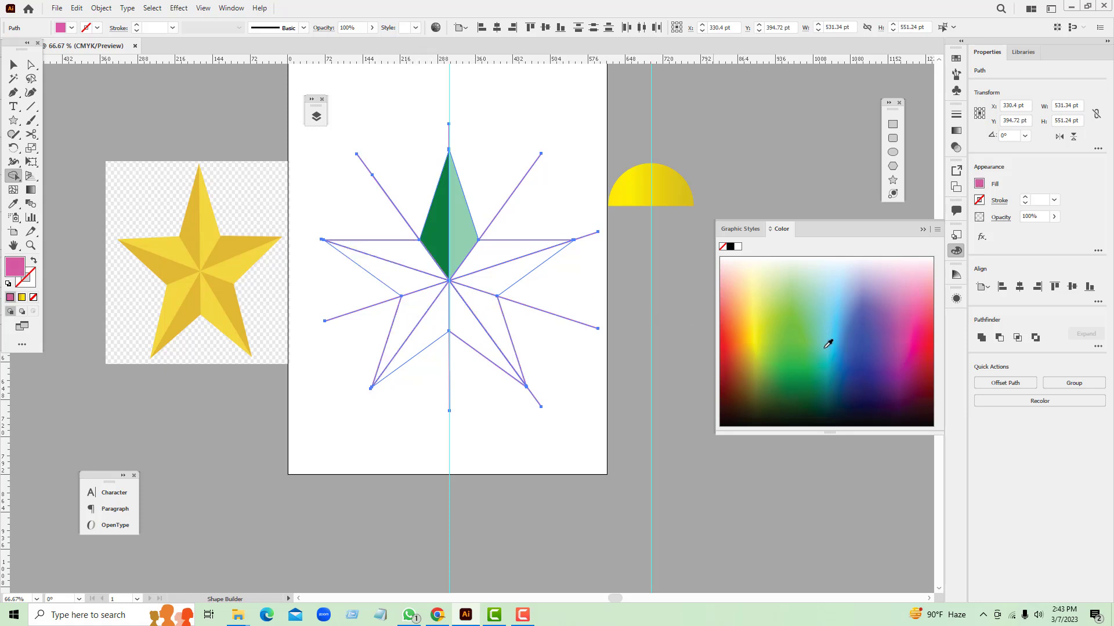
left_click(928, 344)
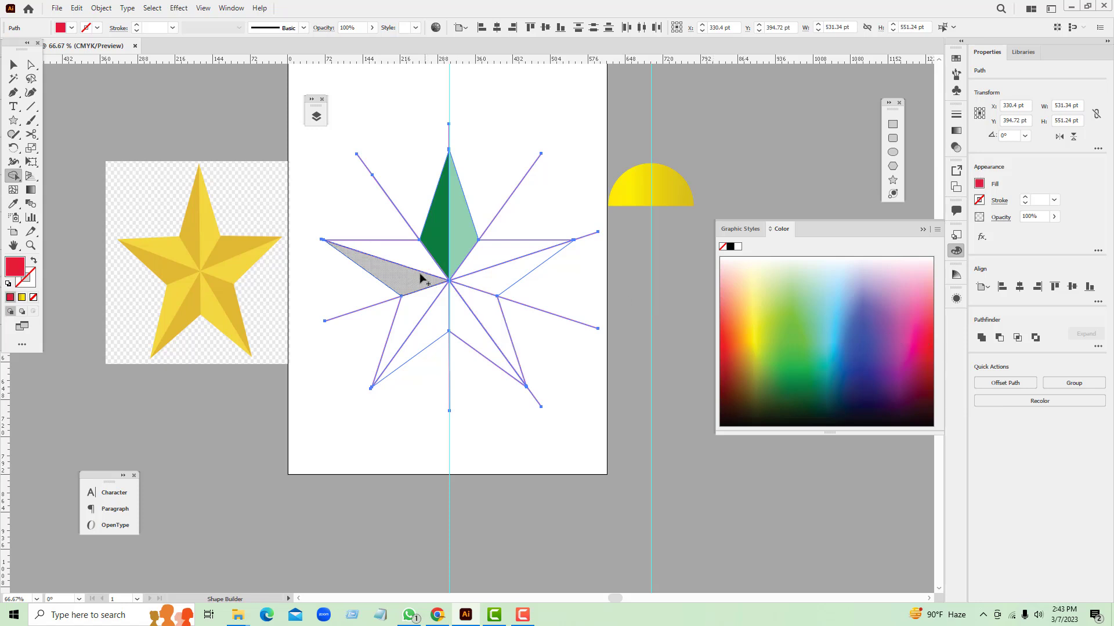
left_click(406, 255)
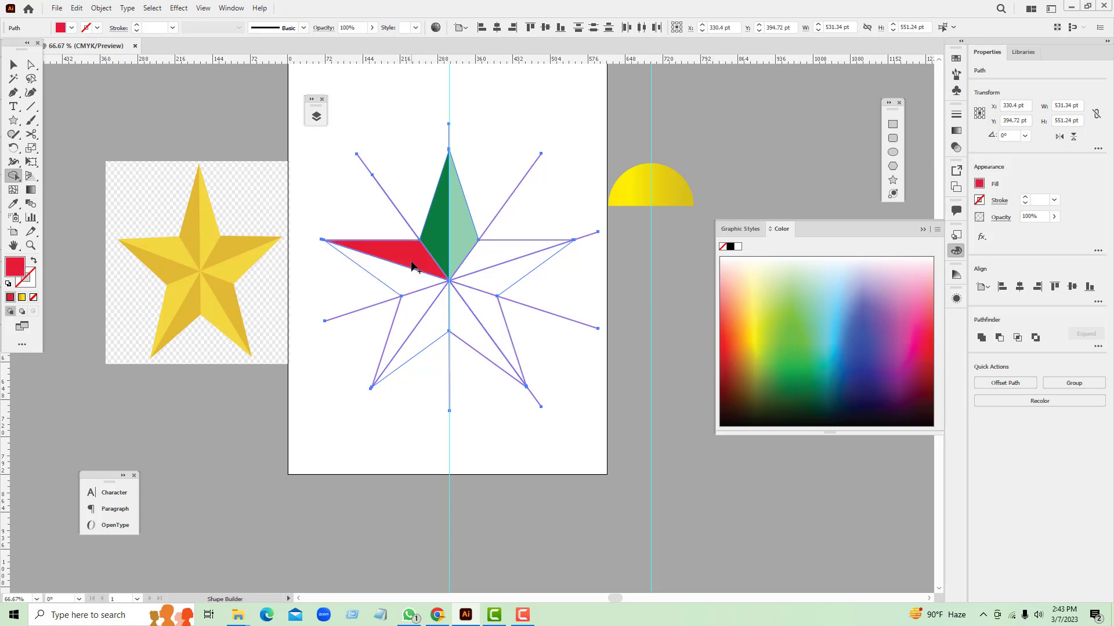
left_click(926, 393)
left_click(375, 259)
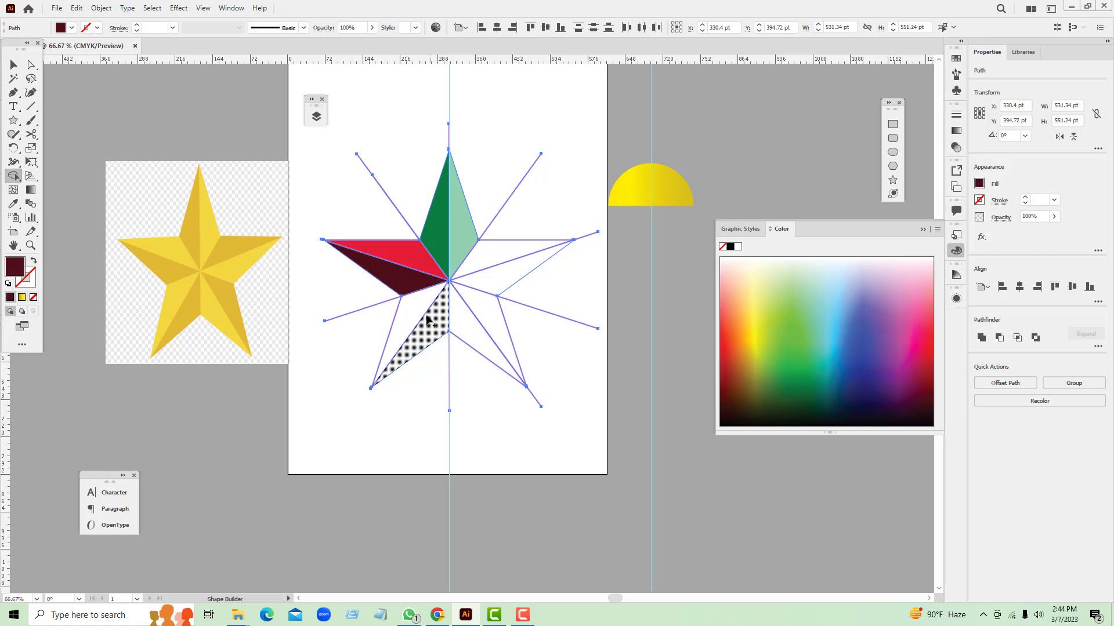
Step: Fill both facets of the lower-left point with light blue
left_click(407, 313)
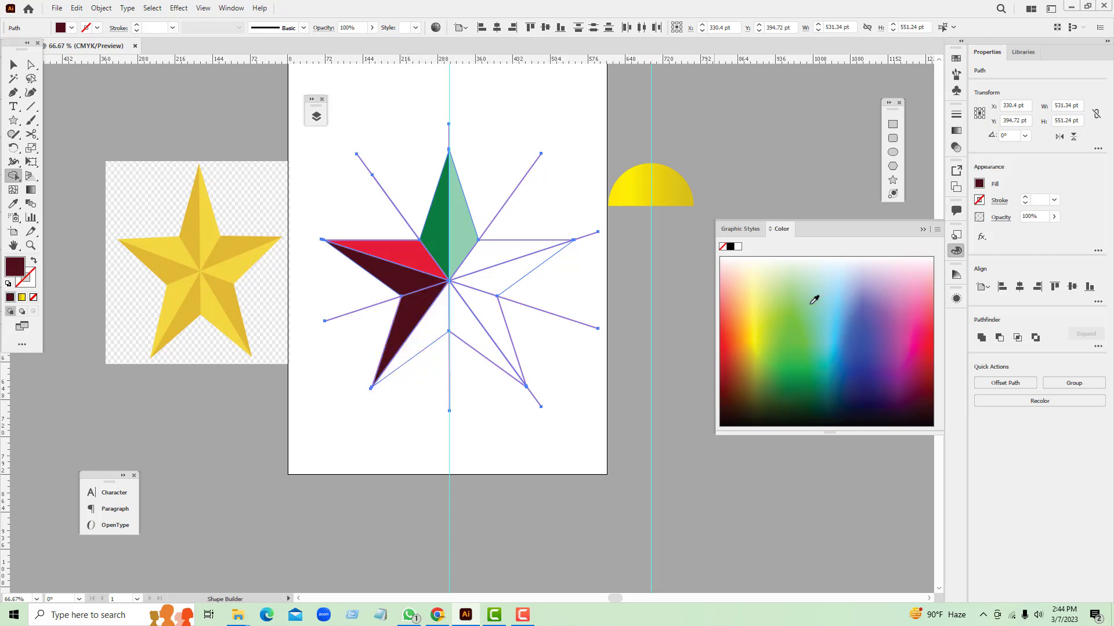
left_click(814, 301)
left_click(400, 308)
left_click(435, 328)
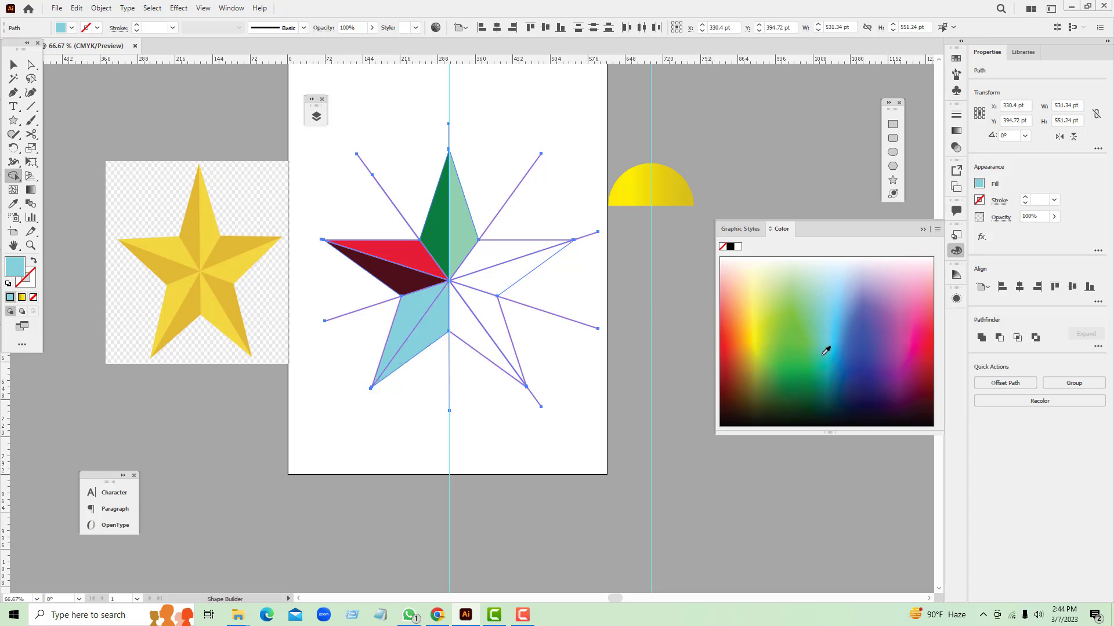
Step: Fill the lower-left point's right facet and the right point's upper facet with dark teal
left_click_drag(836, 358, 833, 372)
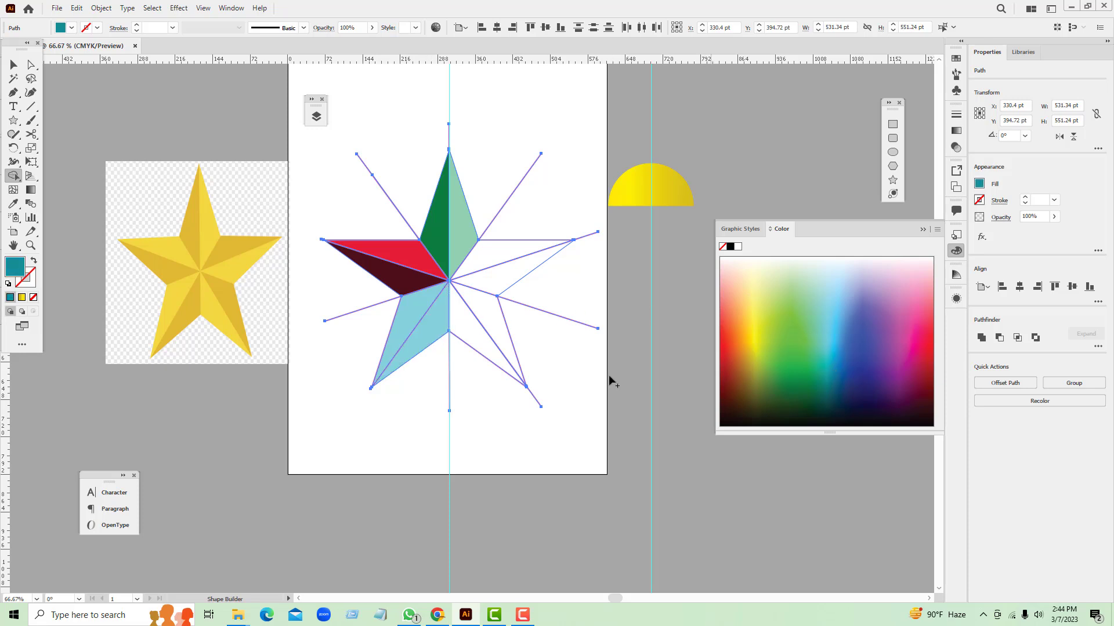
left_click(440, 349)
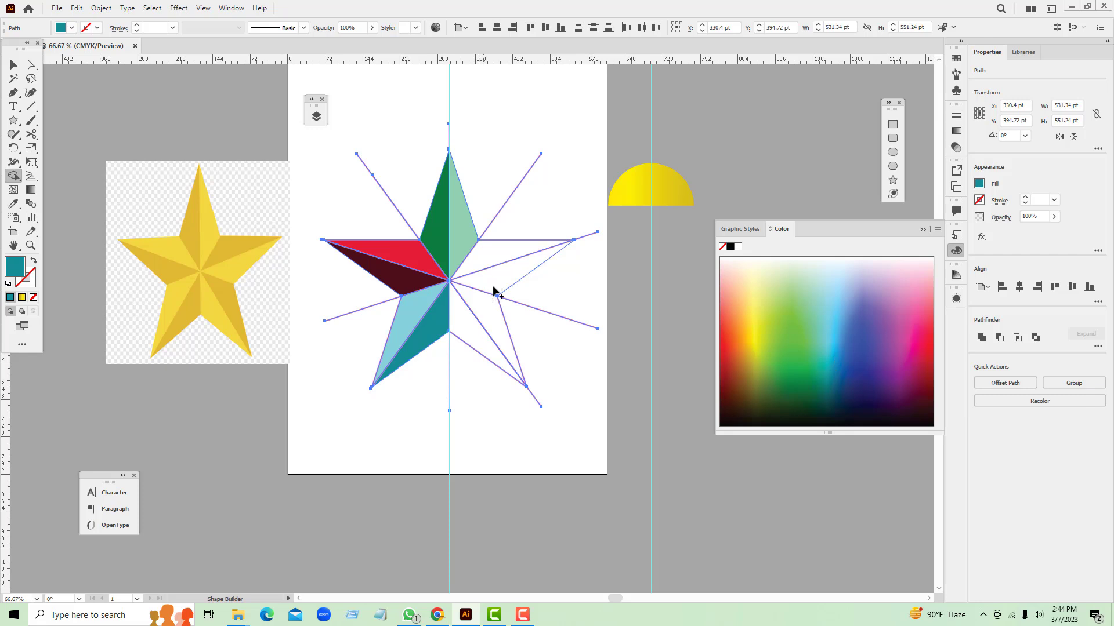
left_click(498, 262)
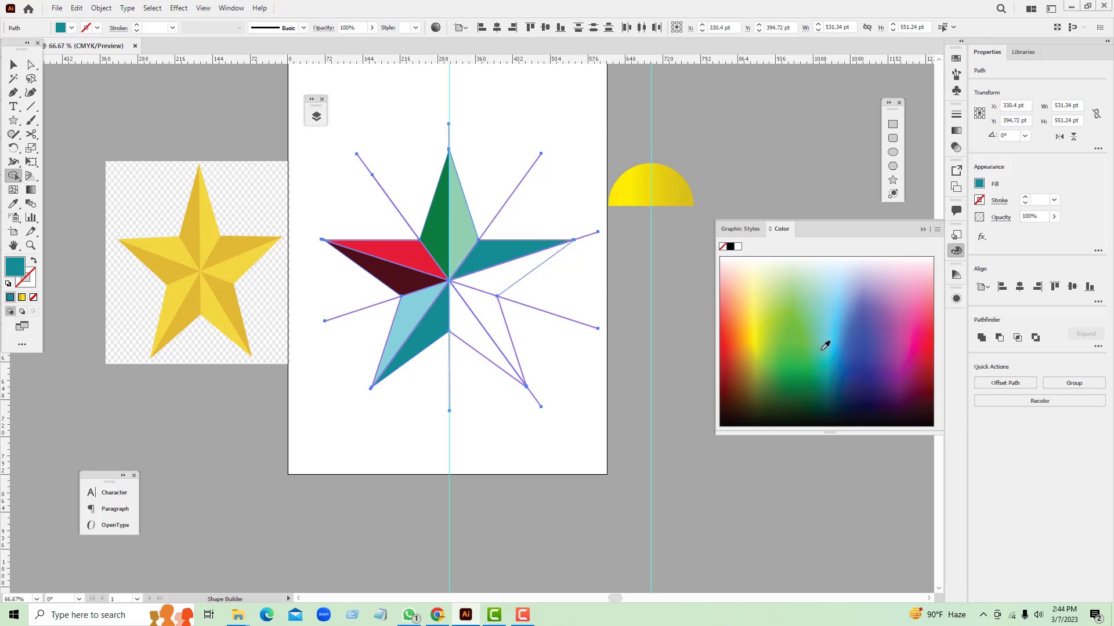
Step: Fill the right point's upper facet with purple and its lower facet with dark navy
left_click(873, 301)
left_click(525, 250)
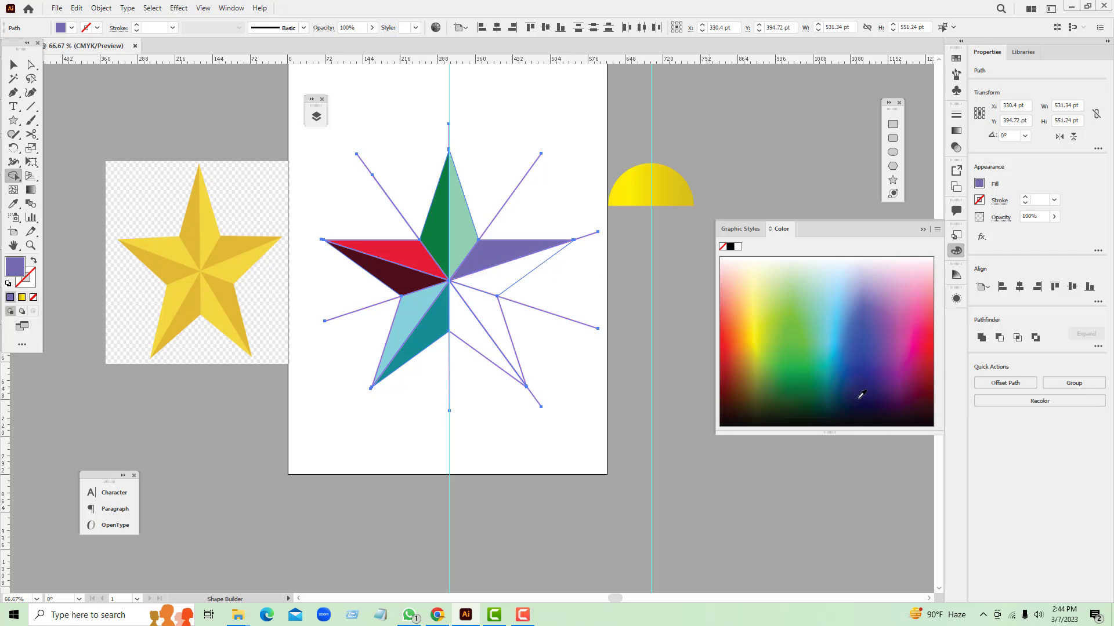
left_click(862, 394)
left_click(526, 276)
Step: Fill the lower-right point's right facet with dark red and its left facet with orange
left_click(493, 330)
left_click(732, 373)
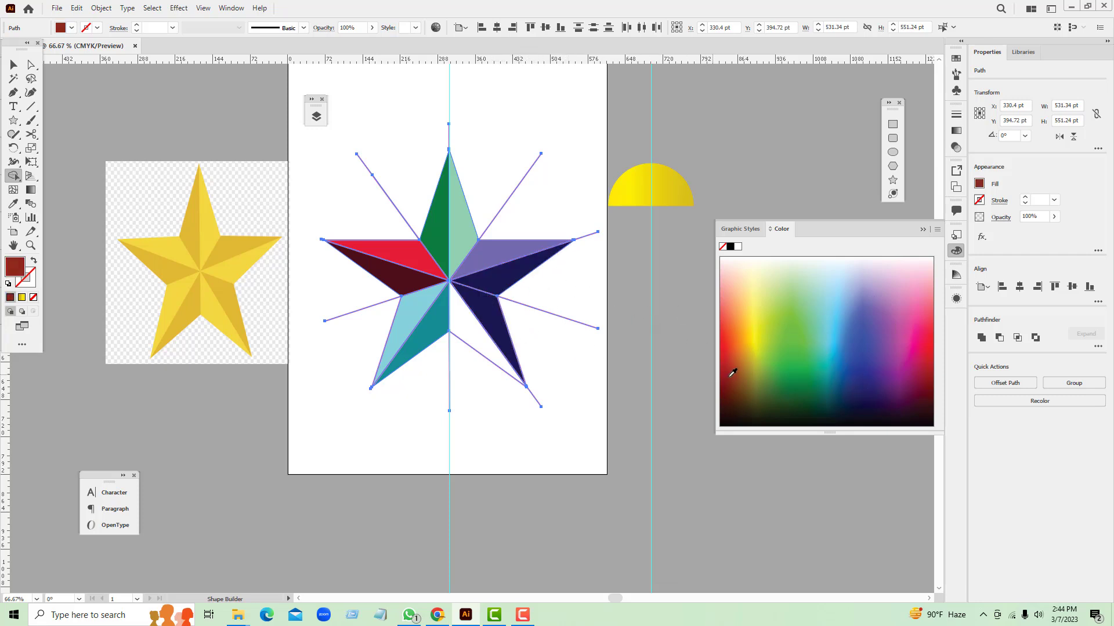
left_click(512, 327)
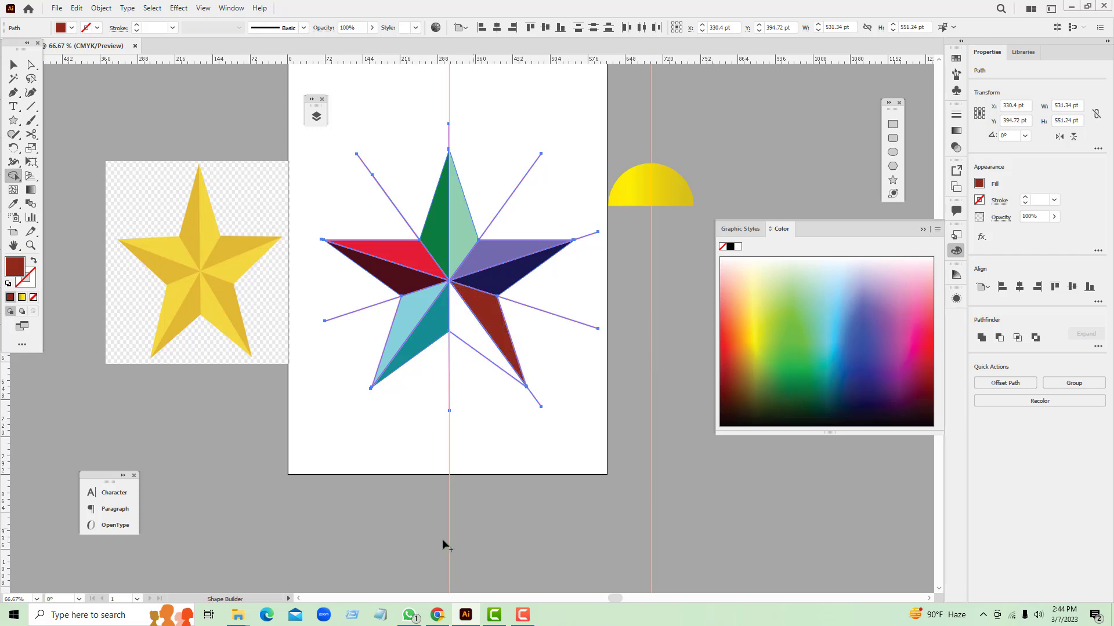
left_click(745, 319)
left_click(460, 341)
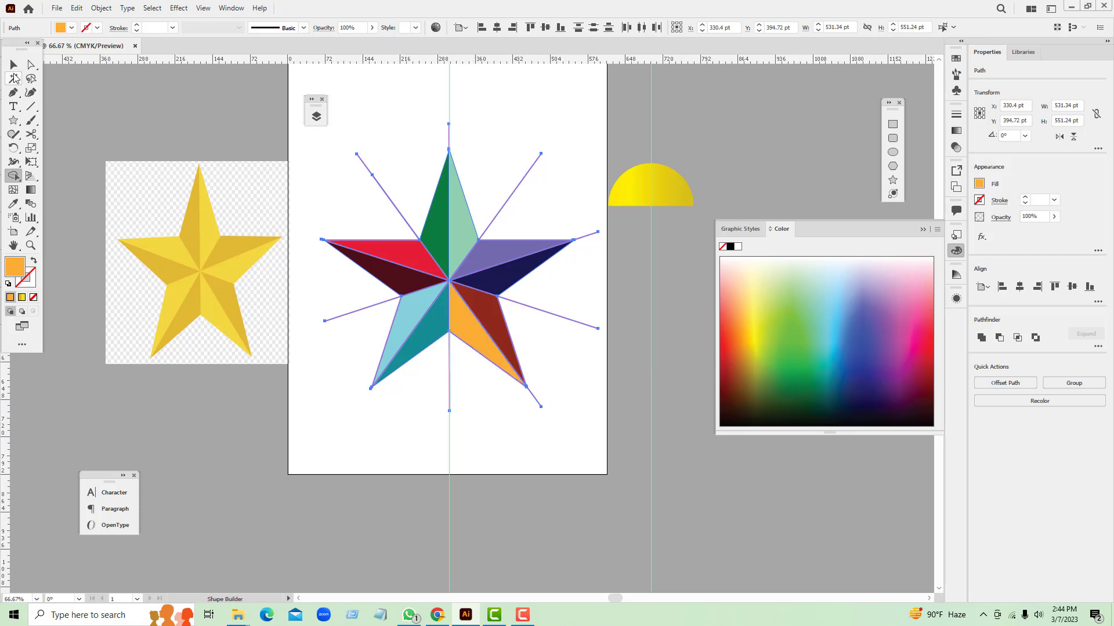
Step: Delete the leftover pink line segments that stick out beyond the star's edges
left_click(13, 65)
left_click(596, 468)
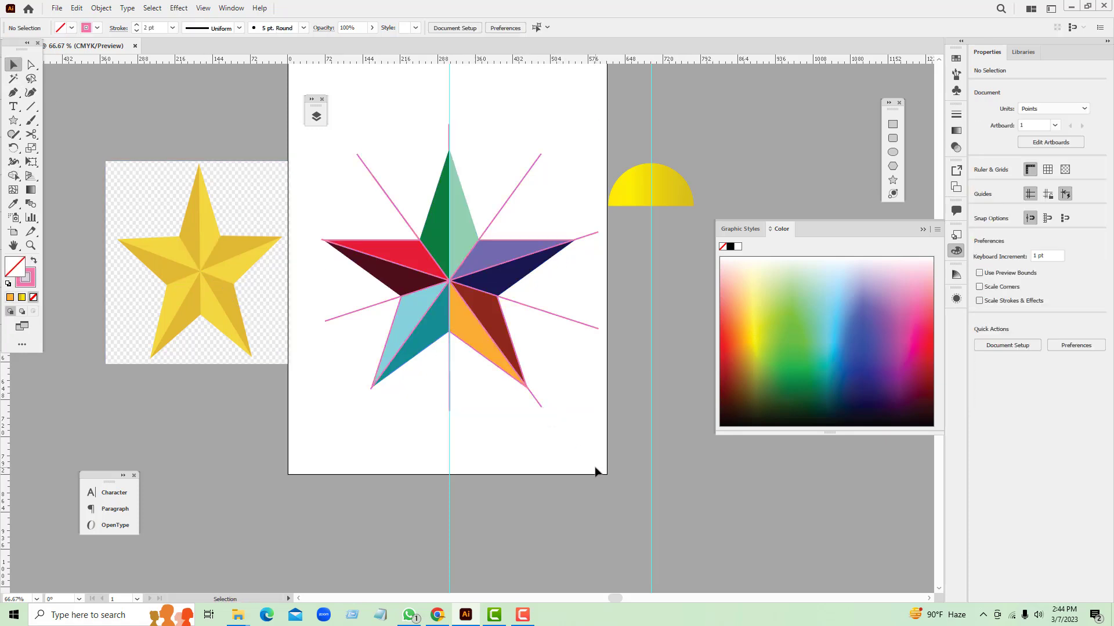
left_click(578, 326)
key("Delete")
left_click(587, 236)
key("Delete")
left_click(514, 191)
key("Delete")
left_click(449, 140)
key("Delete")
left_click(380, 186)
key("Delete")
left_click(364, 308)
key("Delete")
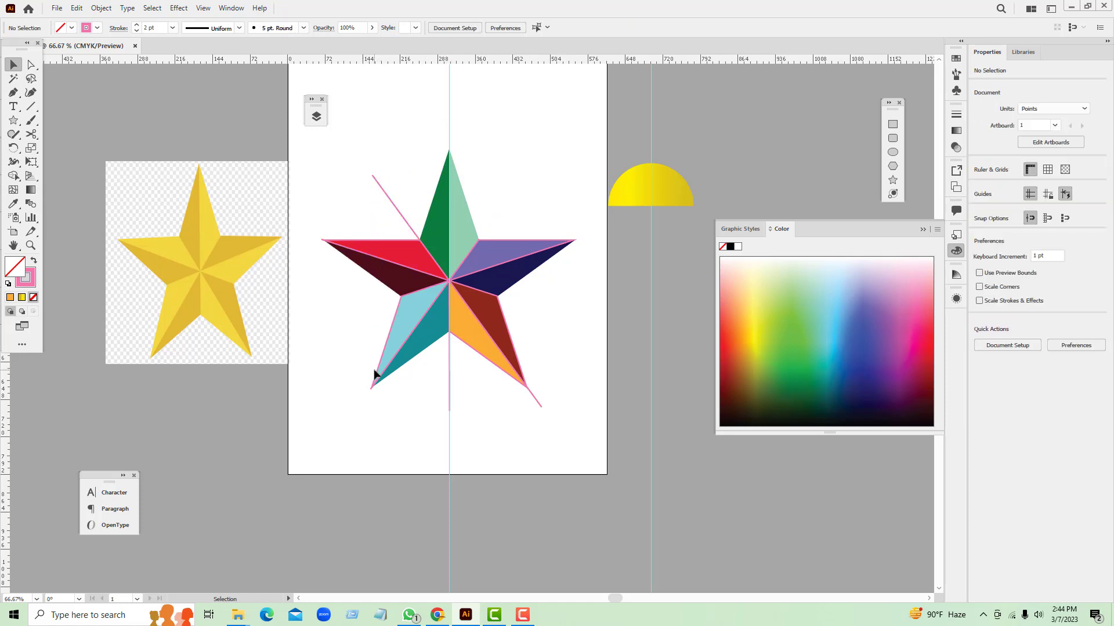
left_click(391, 211)
key("Delete")
left_click_drag(559, 398, 503, 431)
key("Delete")
Step: Examine the star in outline view for remaining line segments around its facets
left_click_drag(340, 201, 525, 356)
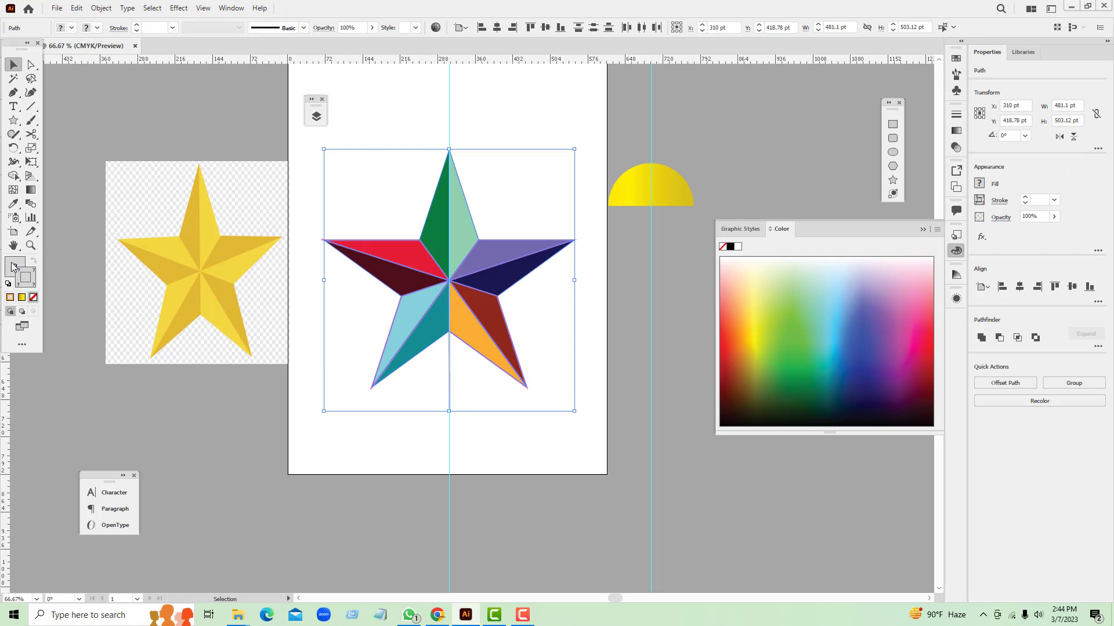
left_click(508, 452)
left_click_drag(488, 398, 522, 349)
left_click(533, 410)
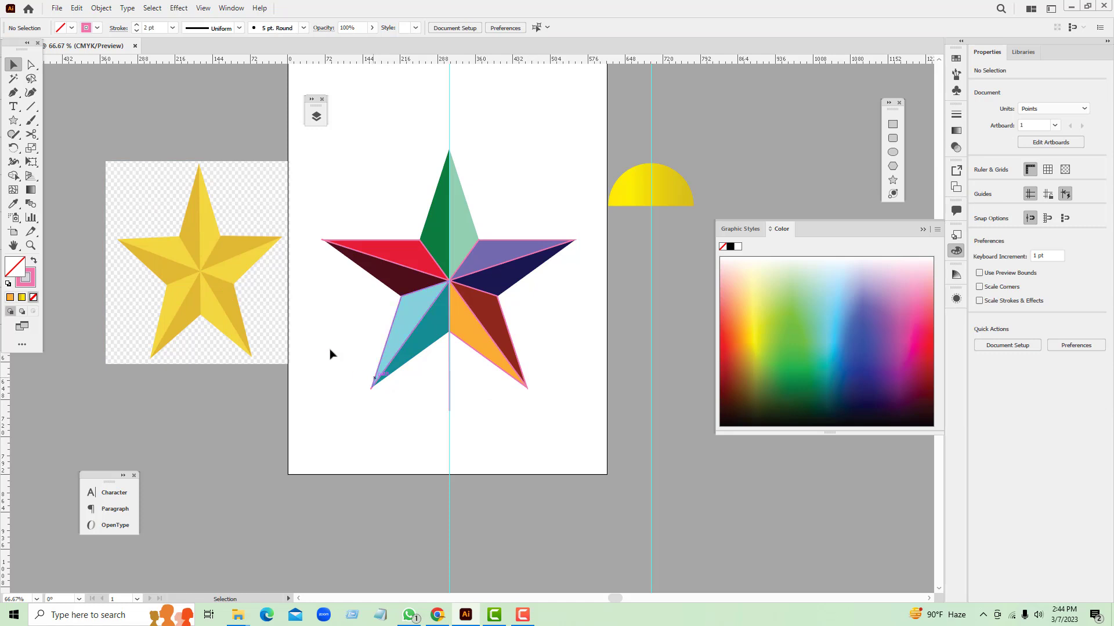
key("ctrl+y")
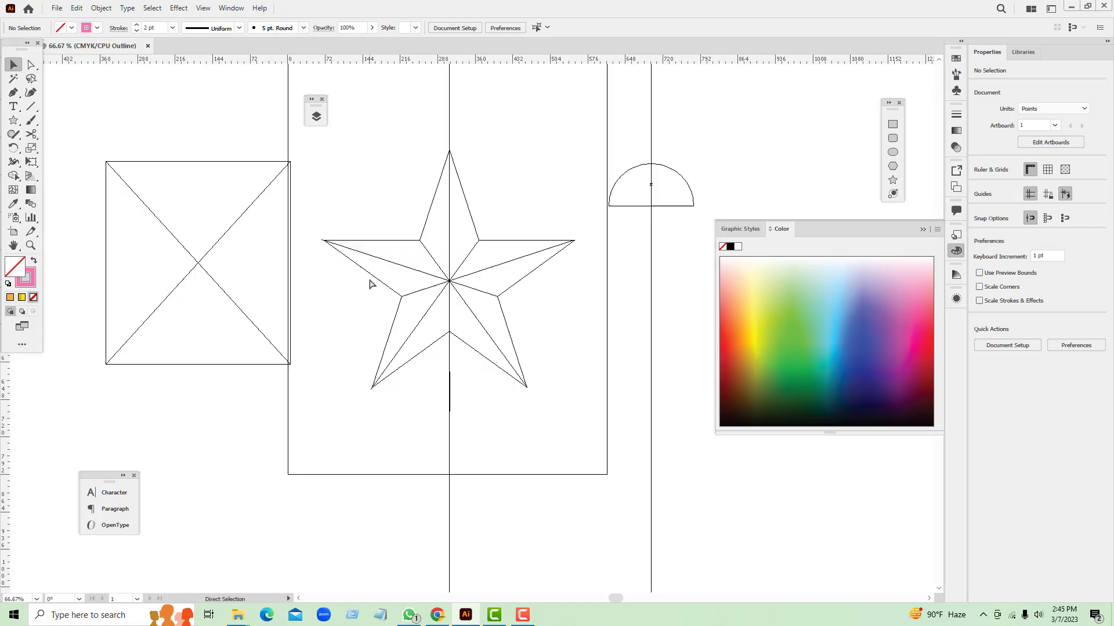
left_click(482, 358)
left_click(511, 409)
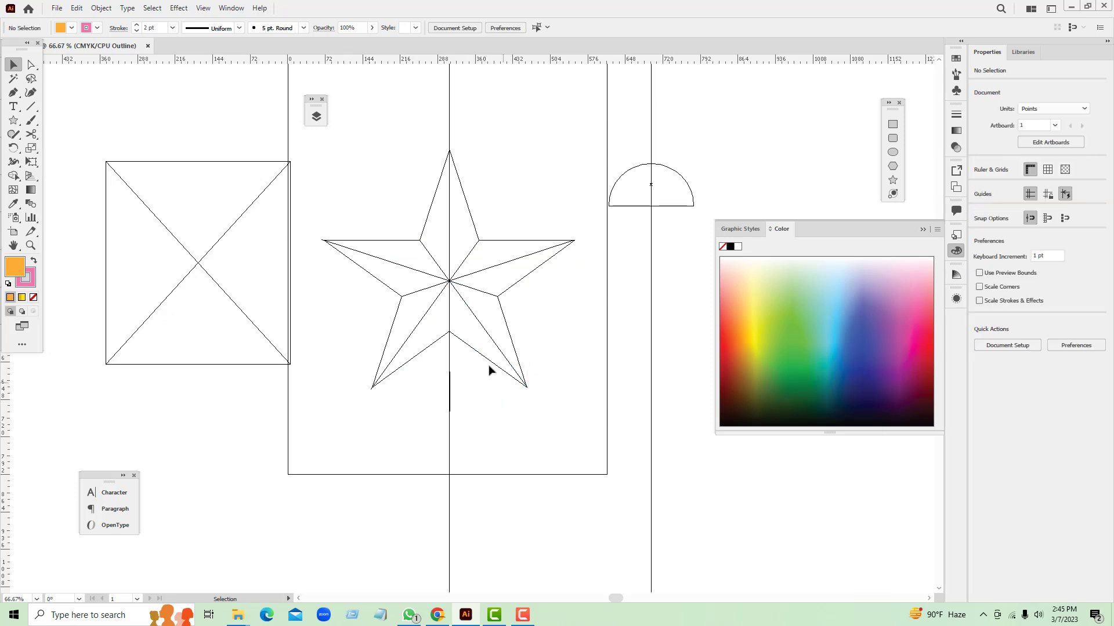
left_click(485, 360)
left_click(485, 360)
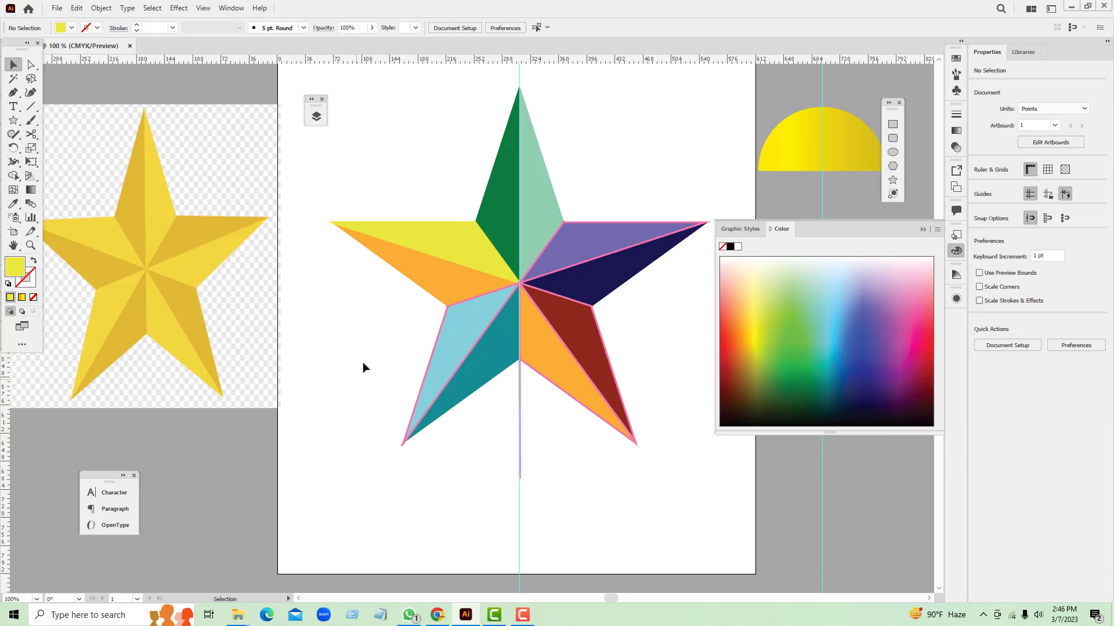
Step: Select the whole star and convert its strokes with Outline Stroke
left_click_drag(430, 138, 626, 348)
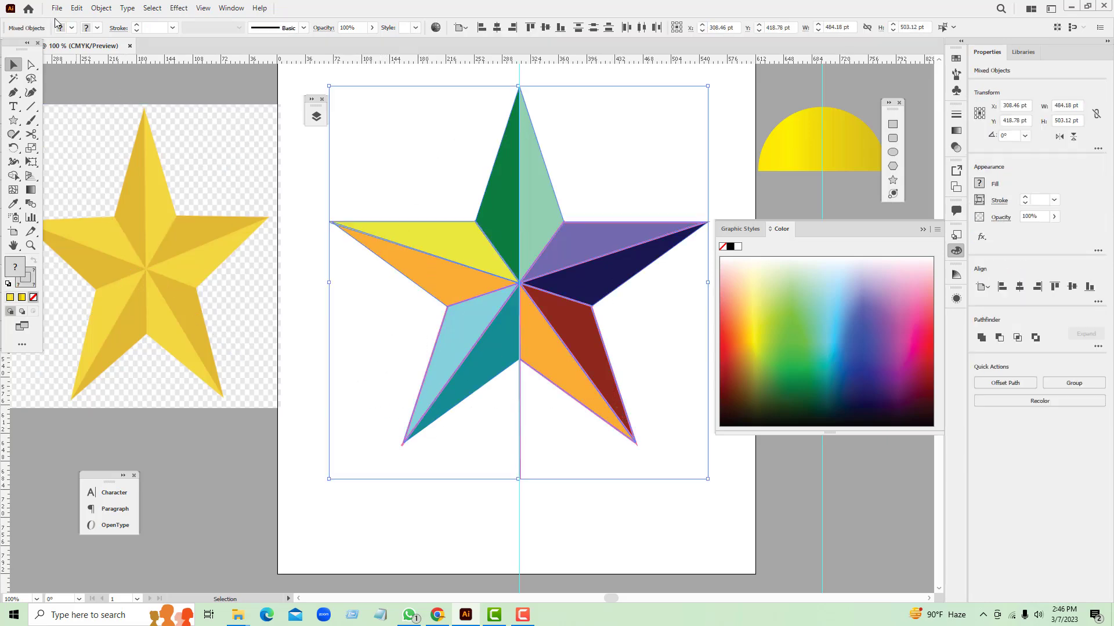
left_click(101, 8)
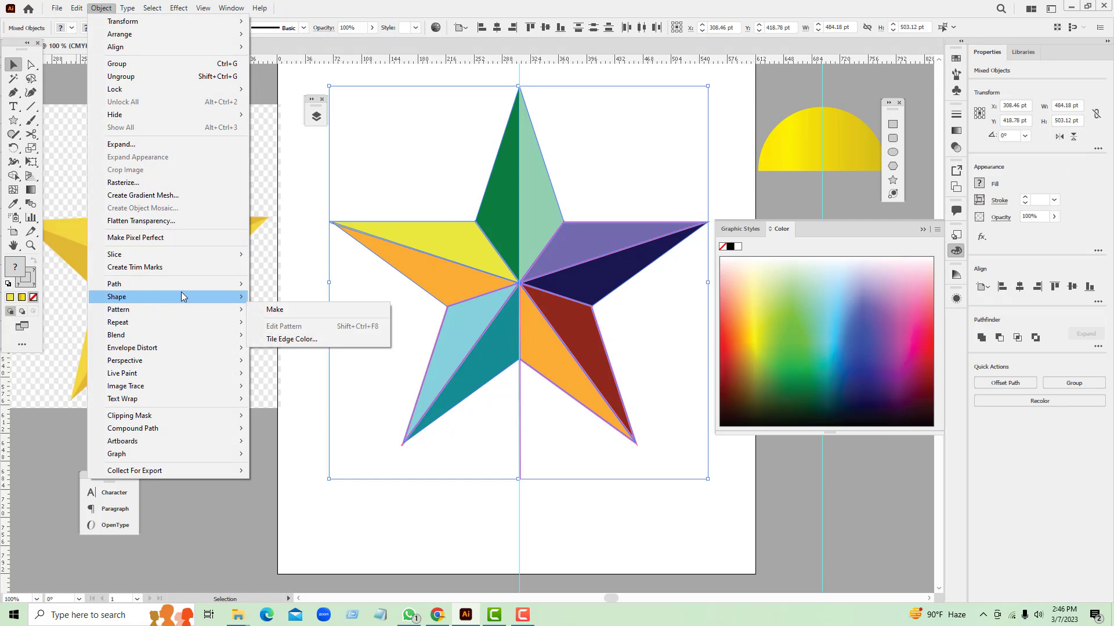
mouse_move(222, 287)
left_click(310, 318)
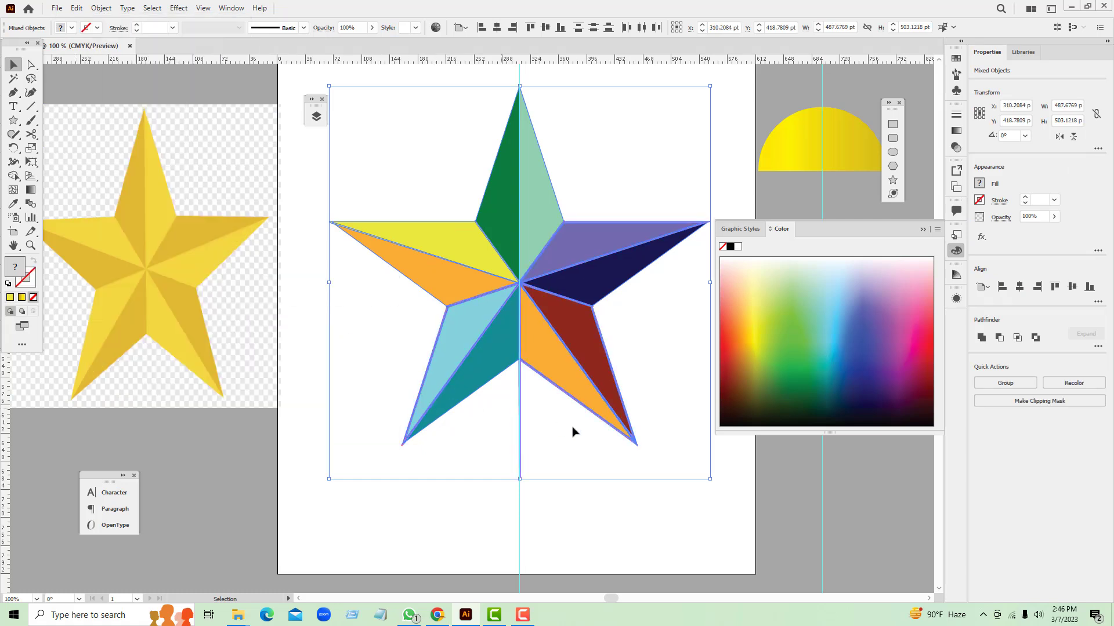
Step: Ungroup the dark red facet from its outlined stroke and delete the pink stroke shape
left_click(647, 522)
left_click(604, 347)
right_click(603, 346)
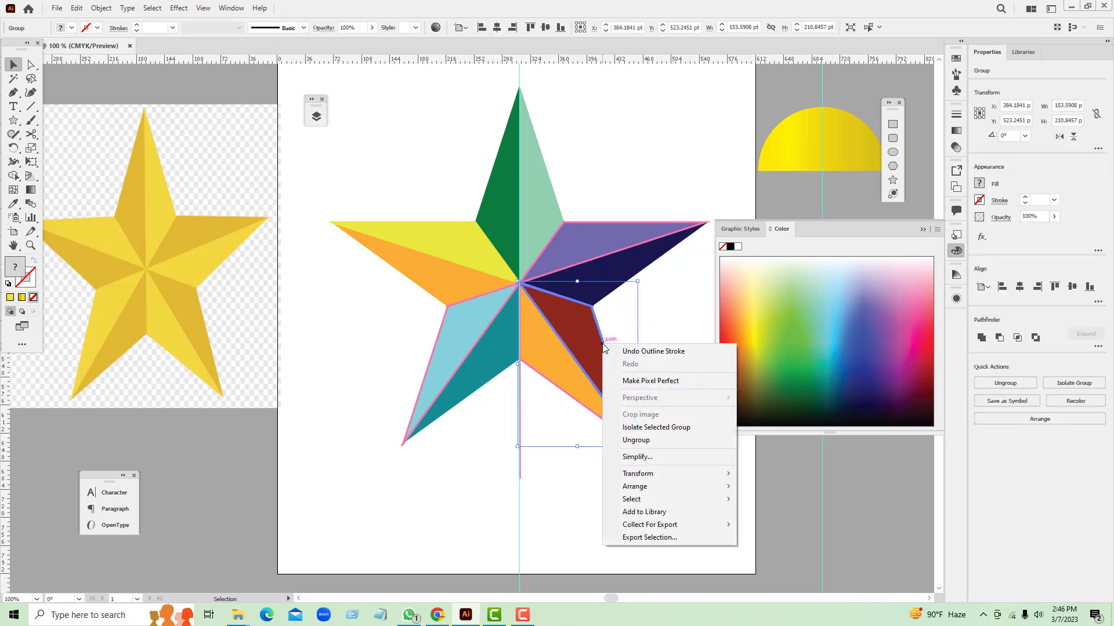
left_click(636, 440)
left_click(678, 363)
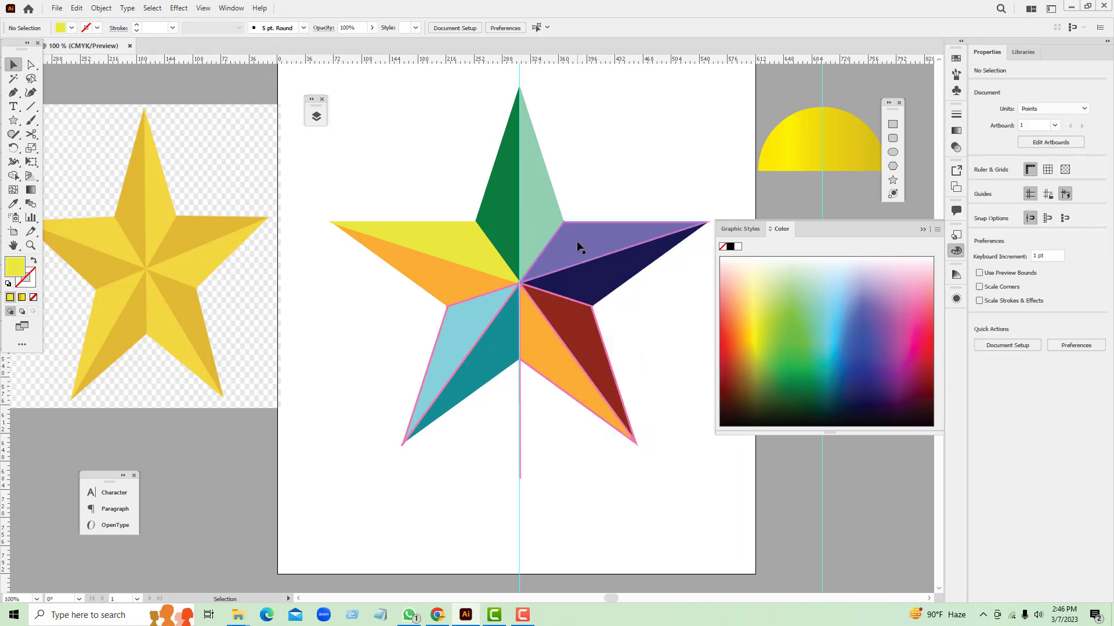
left_click(614, 373)
key("Delete")
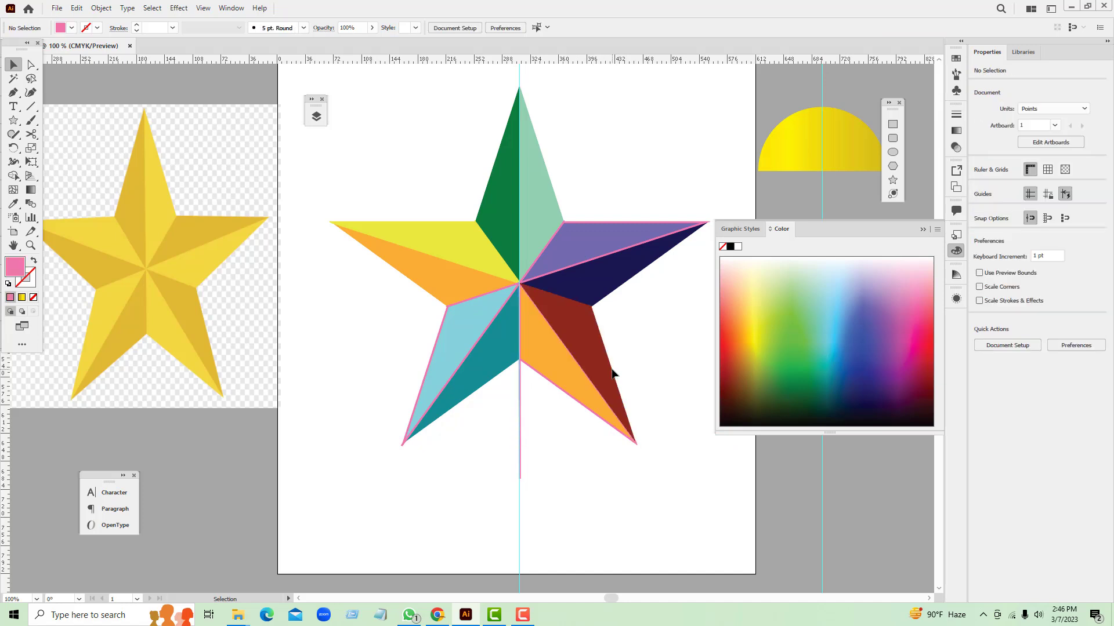
left_click(546, 381)
key("Delete")
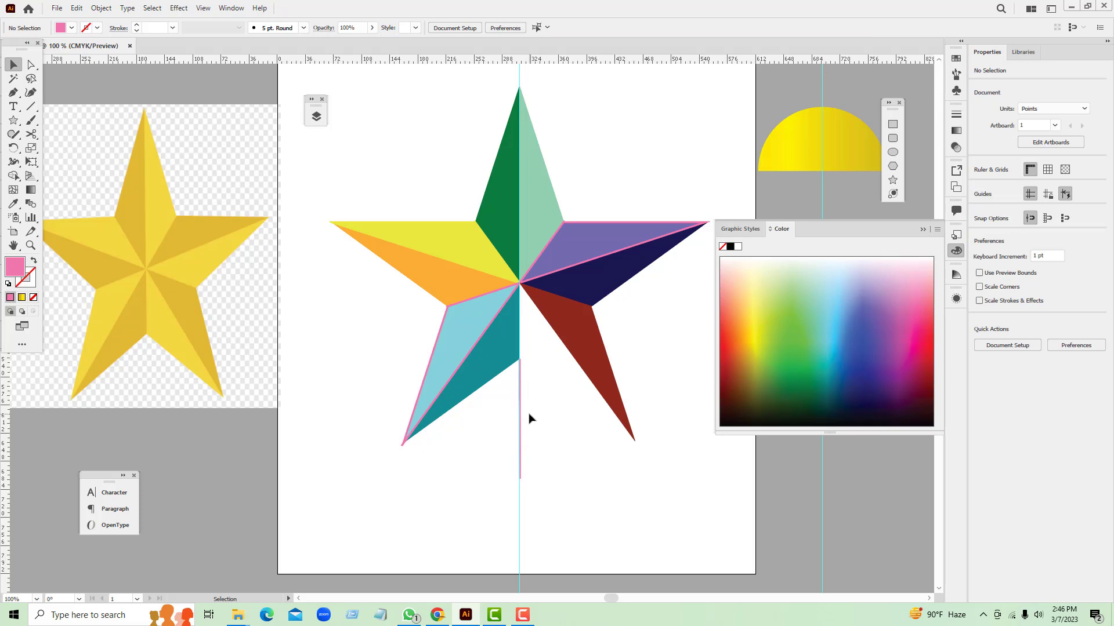
key("ctrl+z")
Step: Ungroup the lower-right point's orange facet and delete its pink stroke shape
right_click(557, 372)
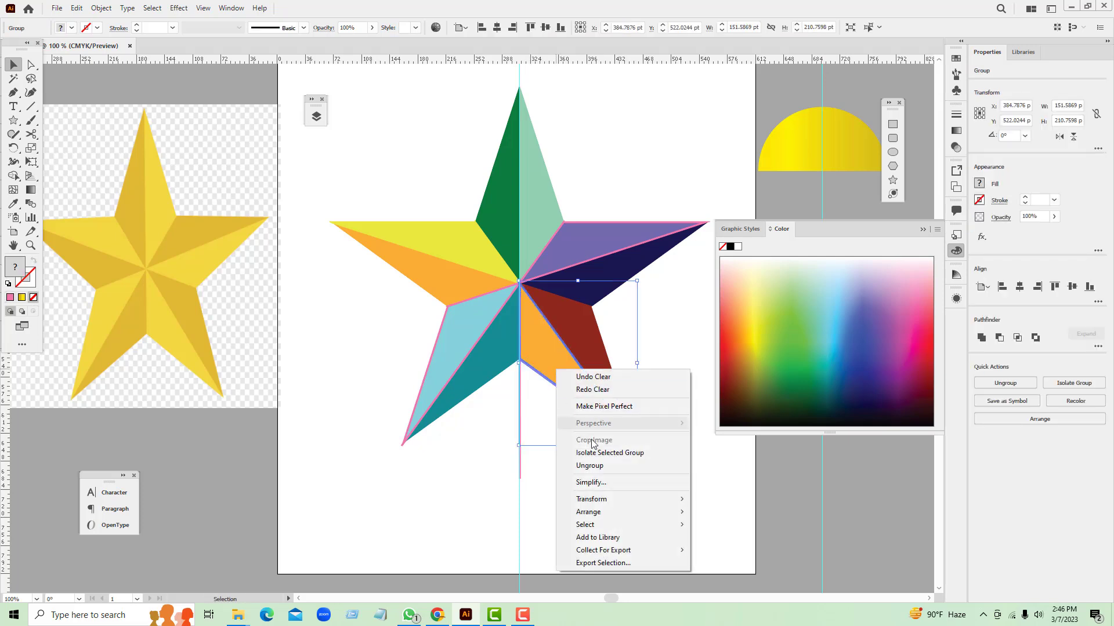
left_click(600, 467)
left_click(580, 406)
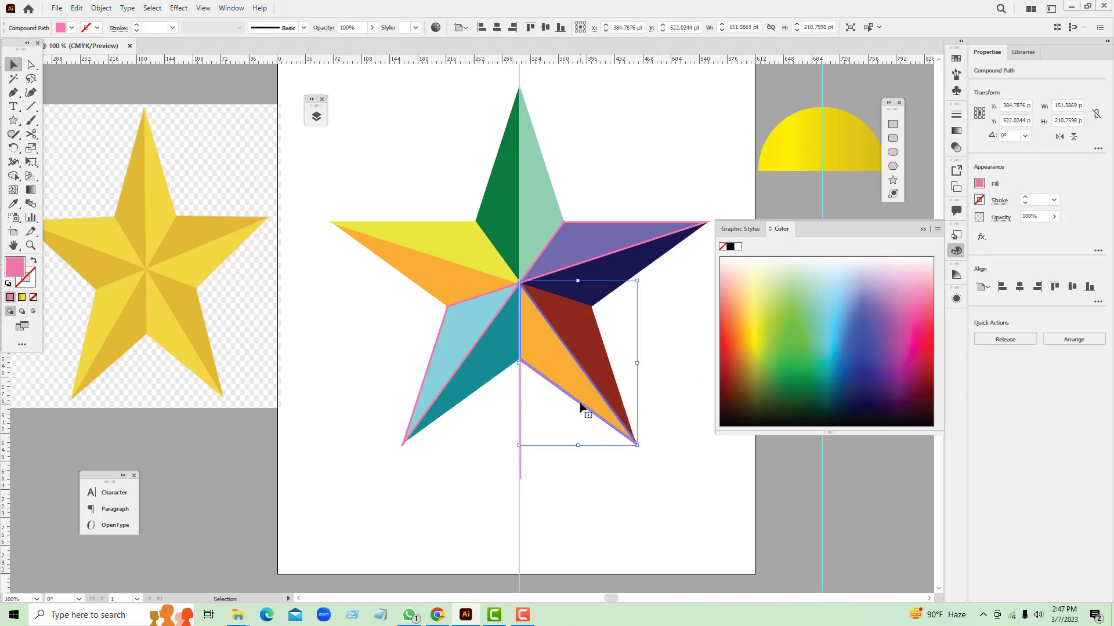
Step: Ungroup the lower-left point's light blue facet and delete its pink stroke shape
left_click(454, 378)
right_click(453, 374)
left_click(498, 468)
left_click(455, 445)
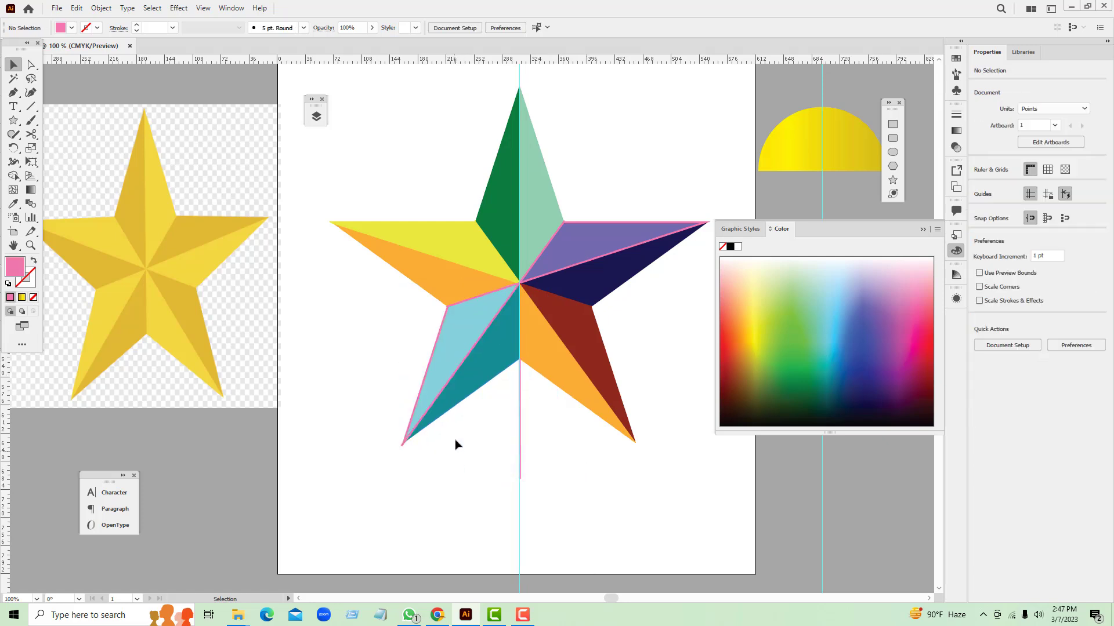
left_click(428, 375)
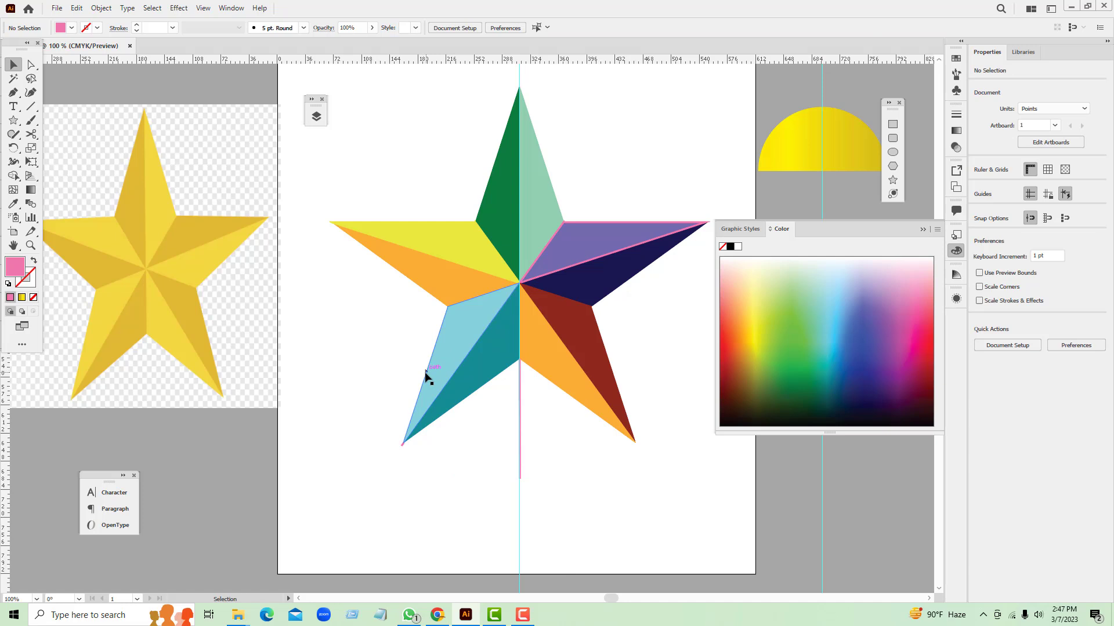
Step: Delete the pink vertical line below the star's centre and the small pink remnant at the lower-left tip
left_click(515, 412)
left_click(520, 417)
left_click(409, 456)
left_click(401, 448)
left_click(458, 469)
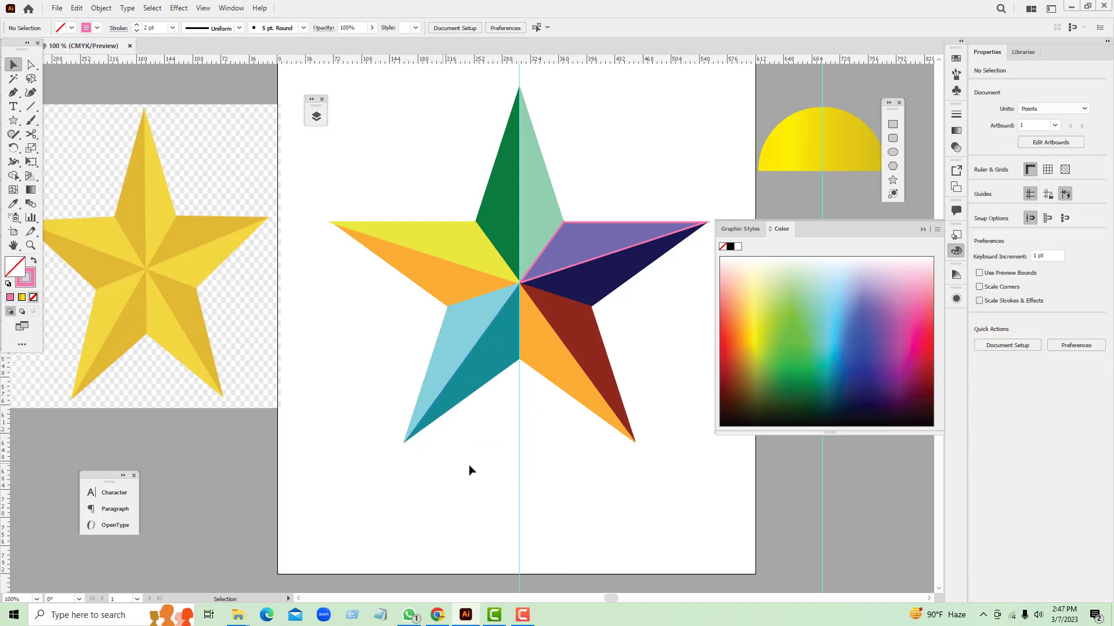
Step: Ungroup the right point's purple facet and delete its pink stroke shape
left_click(676, 238)
right_click(668, 232)
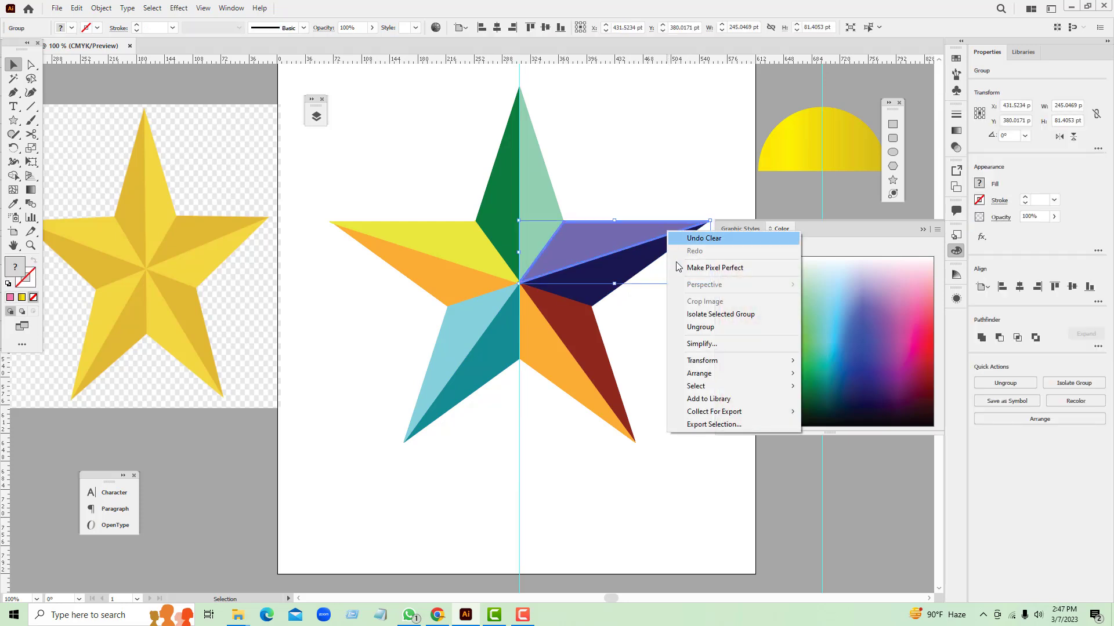
left_click(711, 330)
left_click(646, 278)
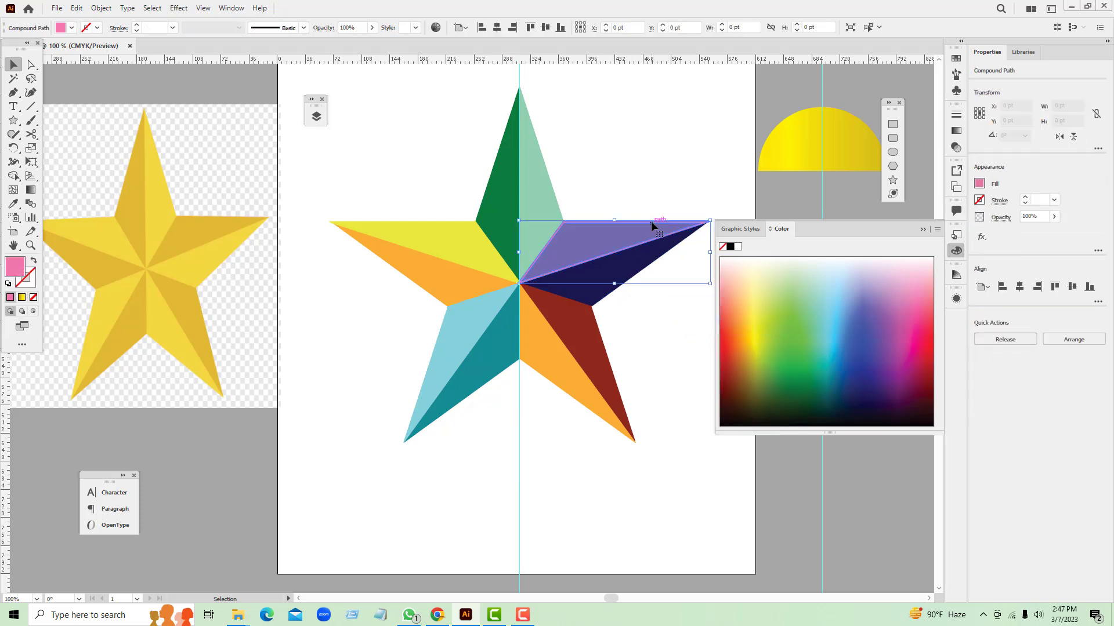
Step: Delete the yellow gradient half-circle beside the artboard
scroll(595, 486, "up", 5)
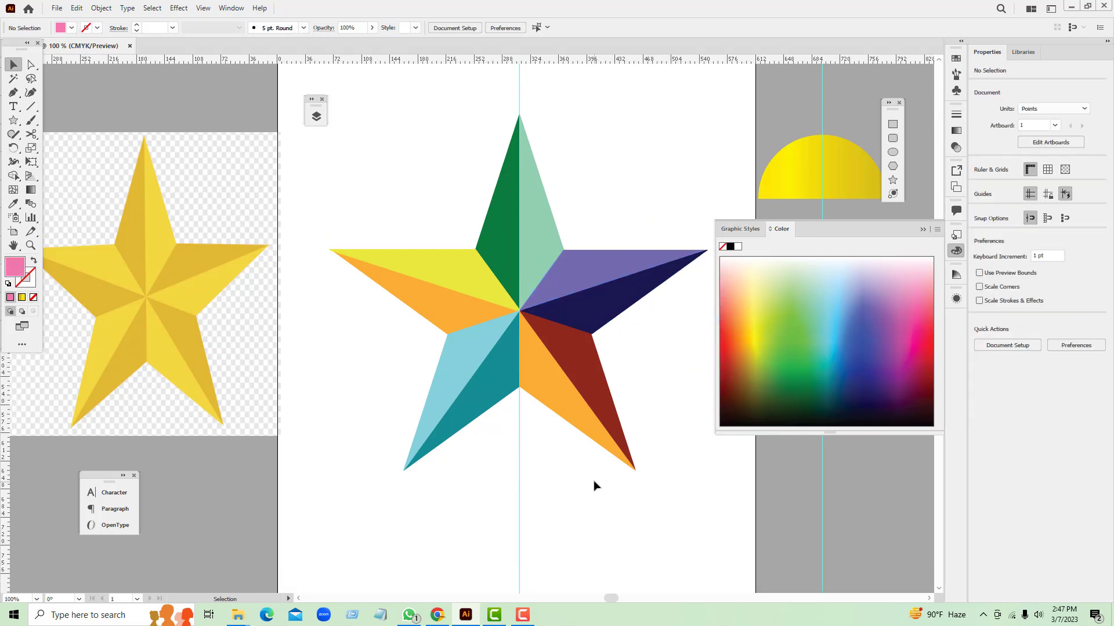
key("space")
left_click_drag(665, 393, 592, 337)
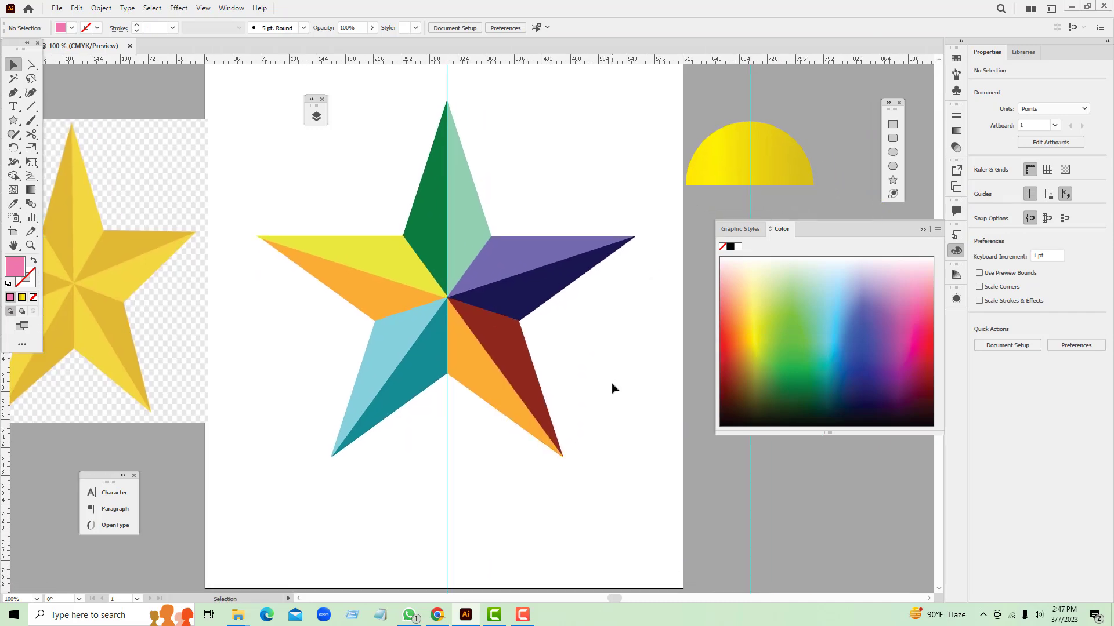
left_click(794, 148)
key("Delete")
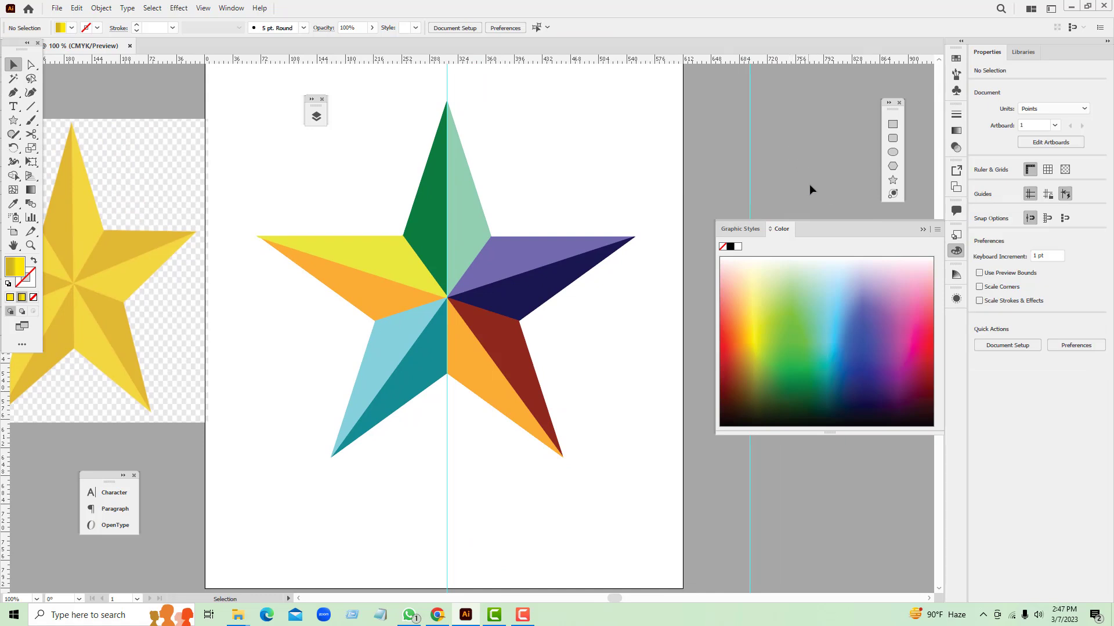
Step: Draw a yellow gradient rectangle about 83 by 112 pt above the star's right point
left_click(892, 124)
left_click_drag(575, 112, 639, 199)
left_click(14, 64)
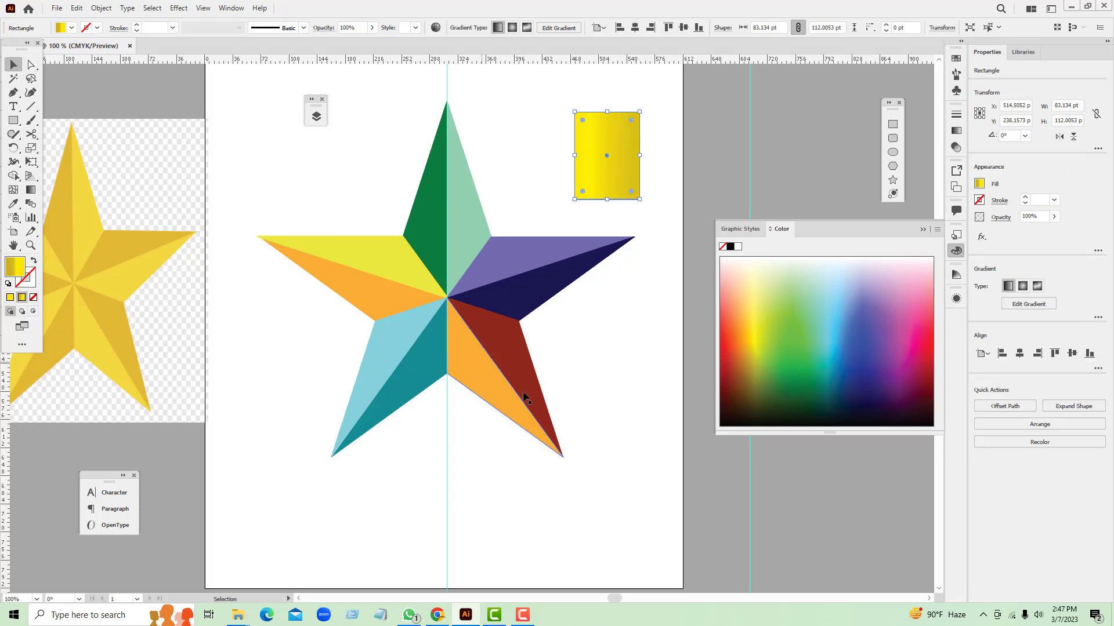
left_click(619, 433)
Step: Apply the rectangle's yellow gradient to the top point's right facet with the Eyedropper
left_click(456, 260)
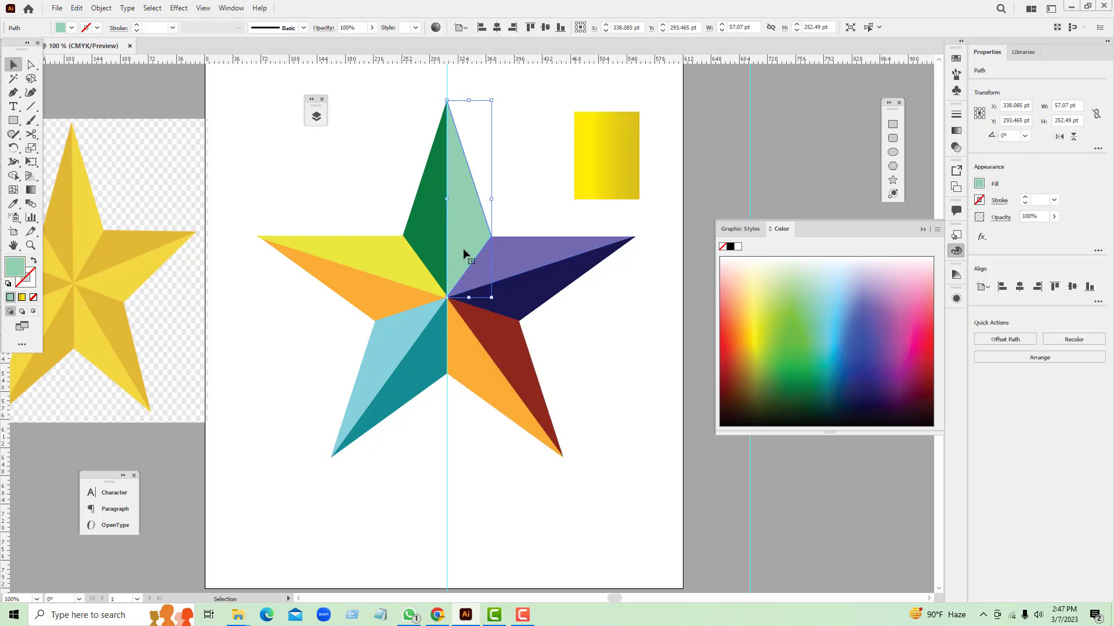
key("i")
left_click(599, 156)
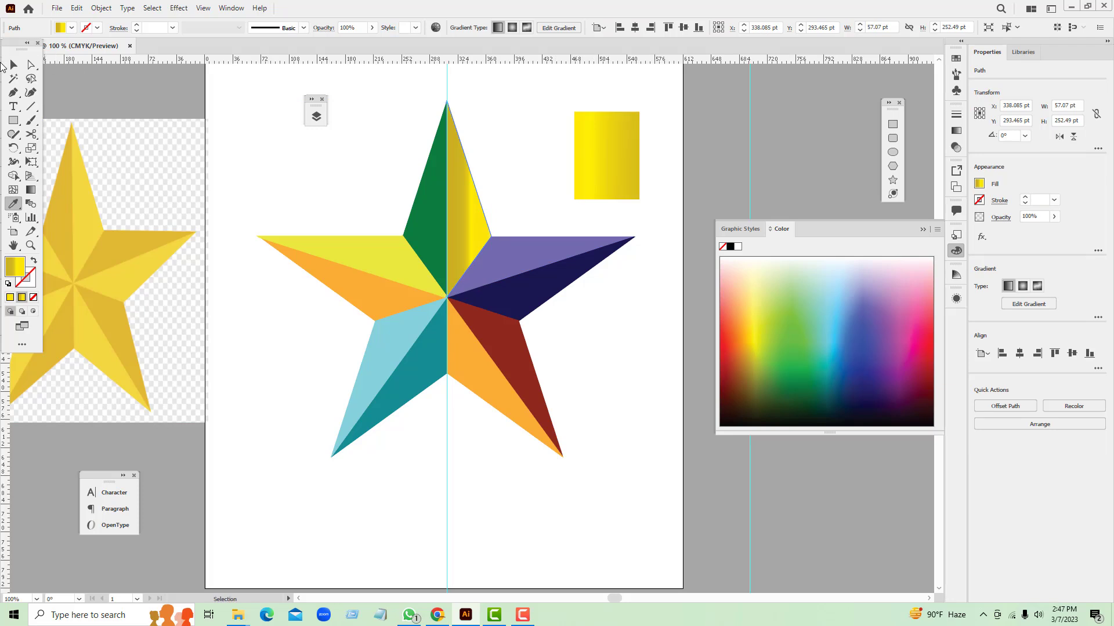
left_click(13, 64)
key("shift+m")
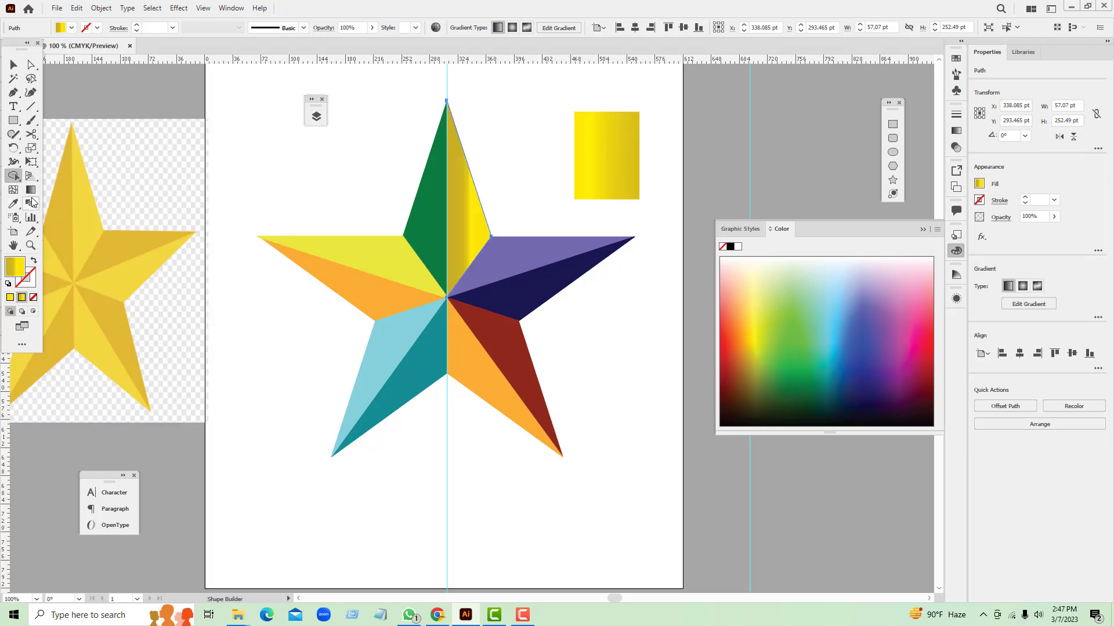
Step: Redirect the gradient on the top point's right facet to run downward from near the tip to just below the star's centre
left_click(31, 190)
left_click_drag(472, 113, 461, 339)
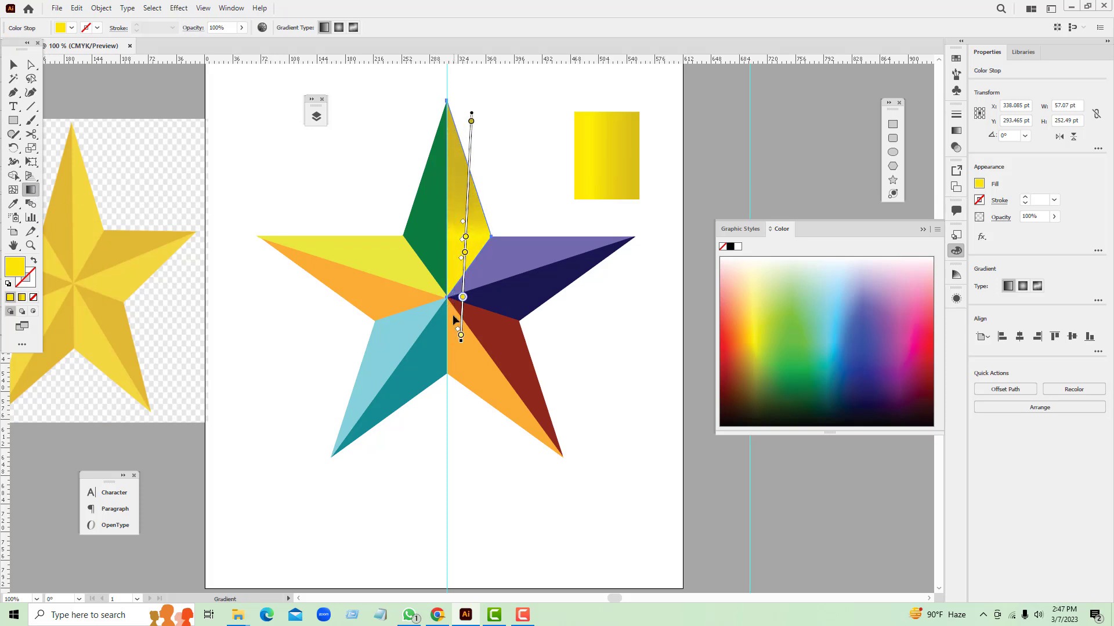
left_click(13, 64)
left_click(553, 195)
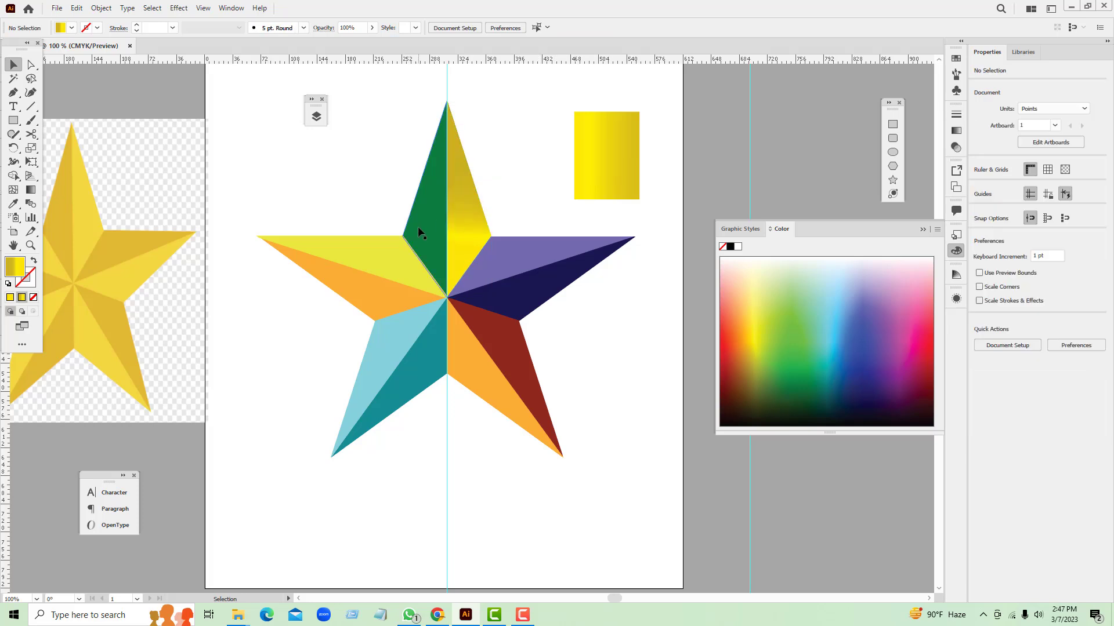
Step: Copy the yellow gradient from the top point's right facet onto its green left facet with the Eyedropper
left_click(417, 226)
key("i")
left_click(467, 221)
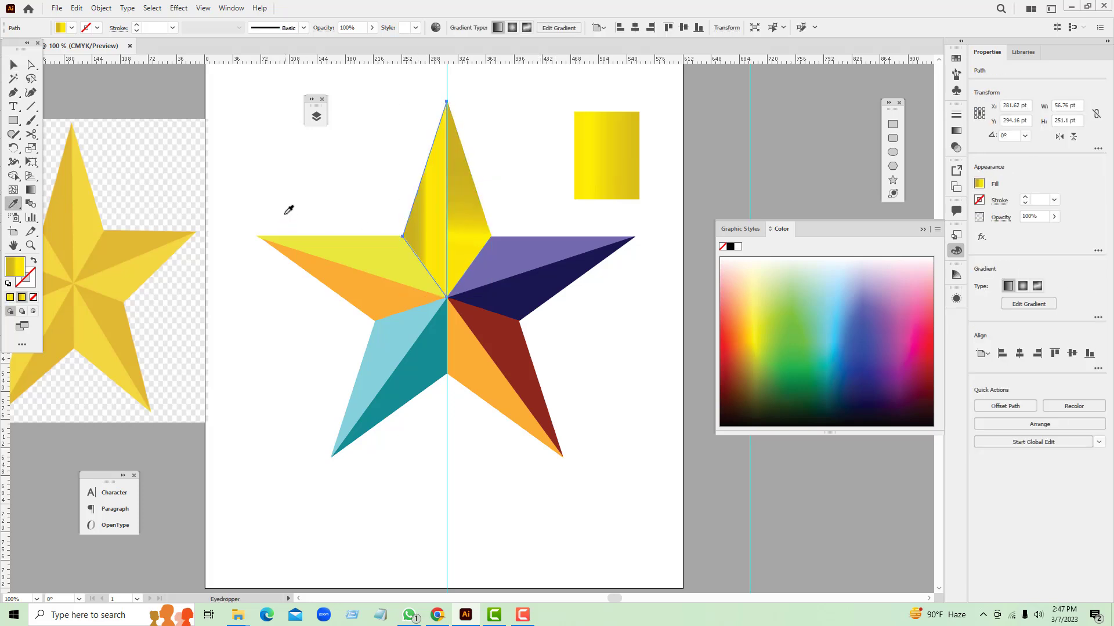
Step: Redirect the gradient on the top point's left facet to run downward from above the tip to below the star's centre
left_click(34, 191)
mouse_move(407, 111)
left_mouse_down()
mouse_move(434, 404)
mouse_move(450, 377)
left_mouse_up()
mouse_move(426, 190)
left_mouse_down()
mouse_move(434, 149)
mouse_move(446, 144)
left_mouse_up()
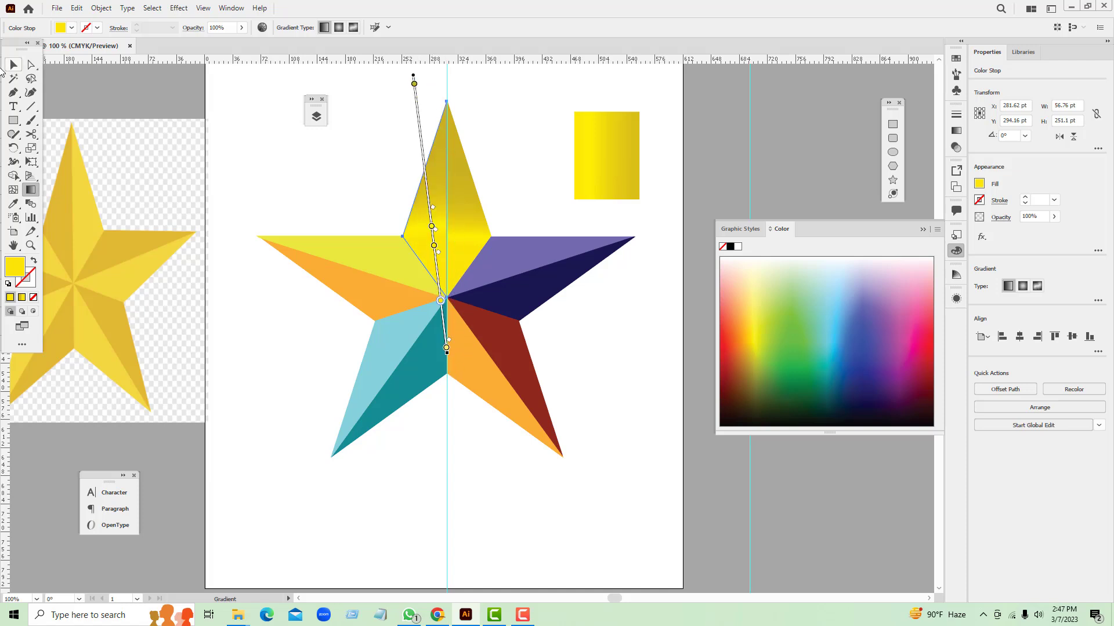
left_click(14, 65)
left_click(525, 198)
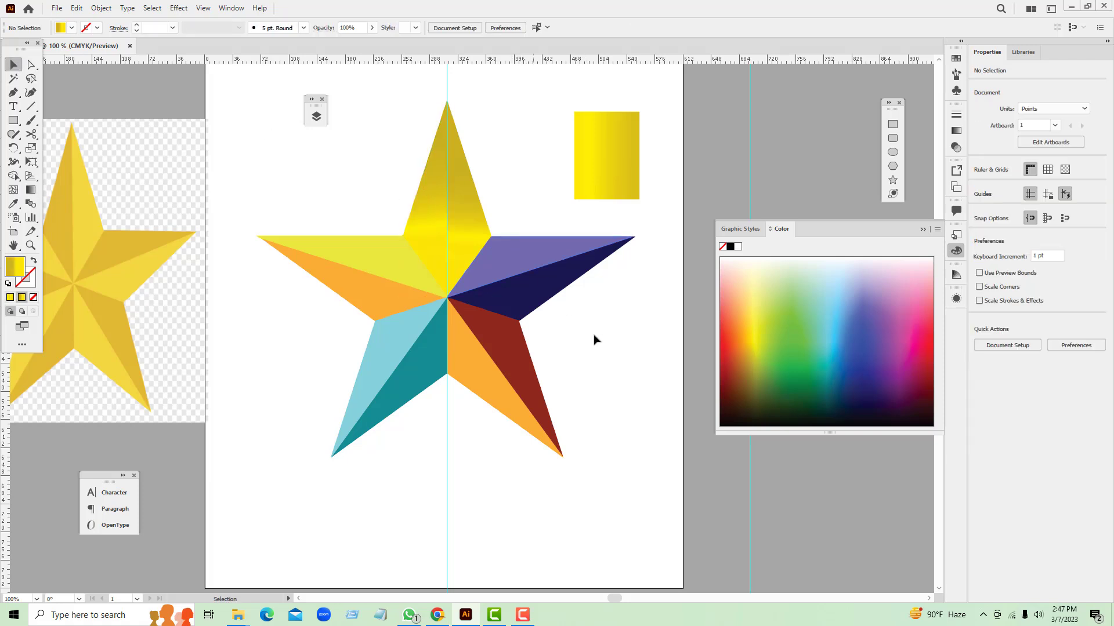
Step: Reverse the gradient on the top point's left facet
left_click(460, 219)
left_click(435, 241)
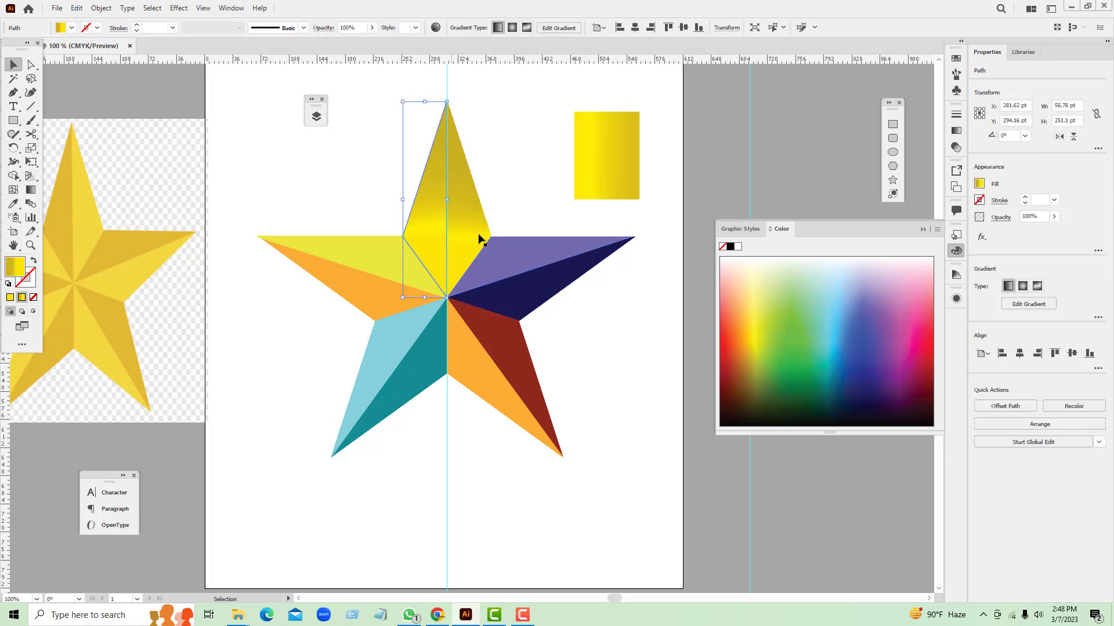
left_click(957, 132)
left_click(824, 171)
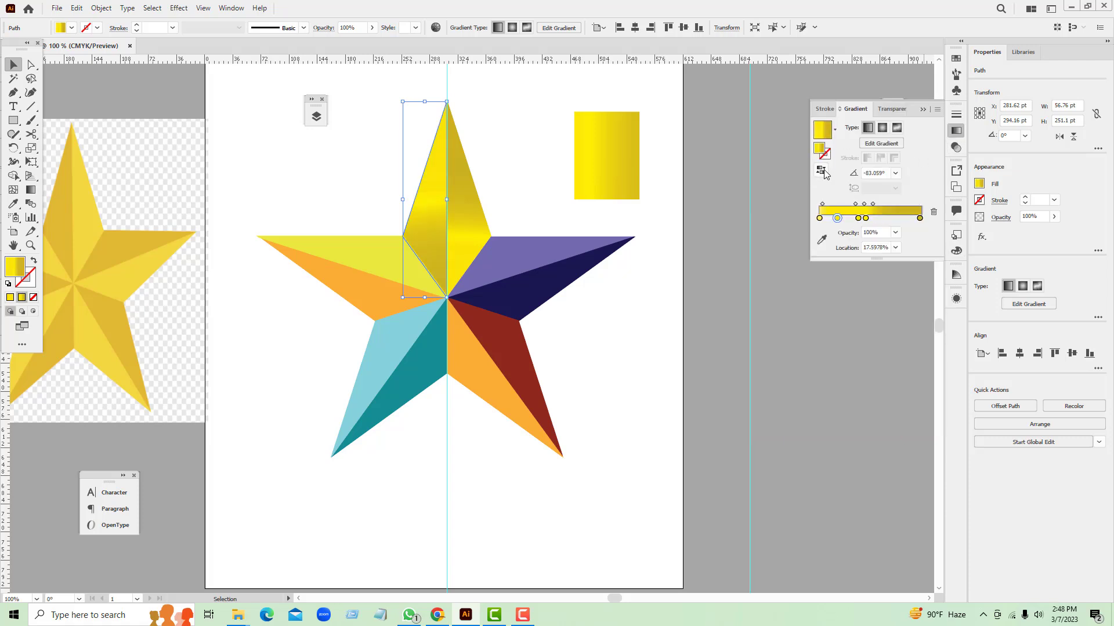
left_click(710, 249)
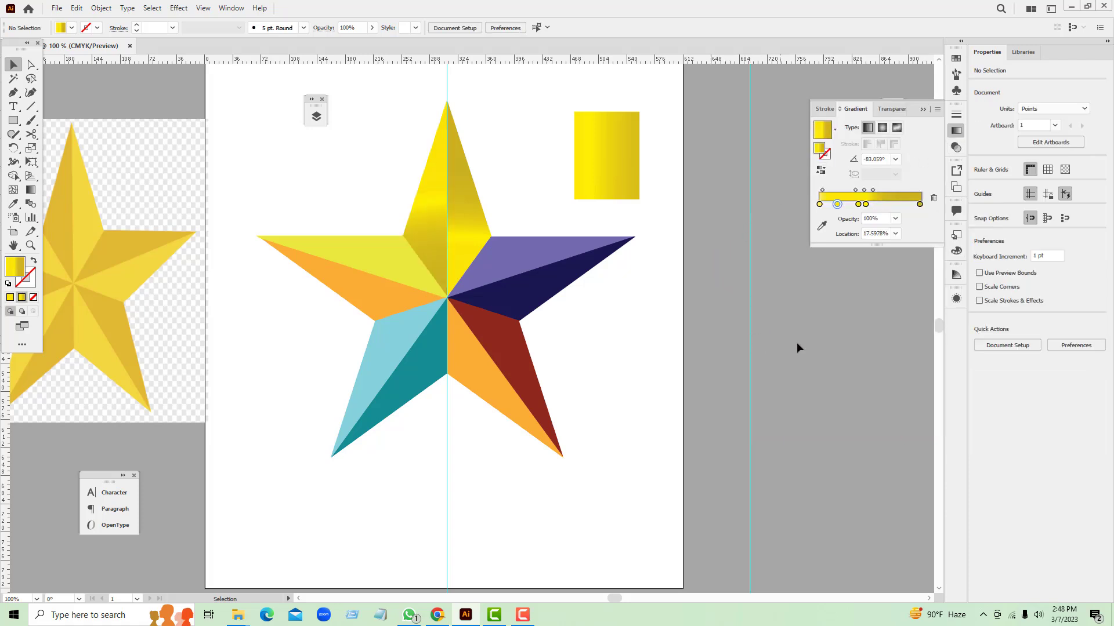
Step: Apply the gradient of the top point's right facet to the left point's upper facet with the Eyedropper
left_click(459, 236)
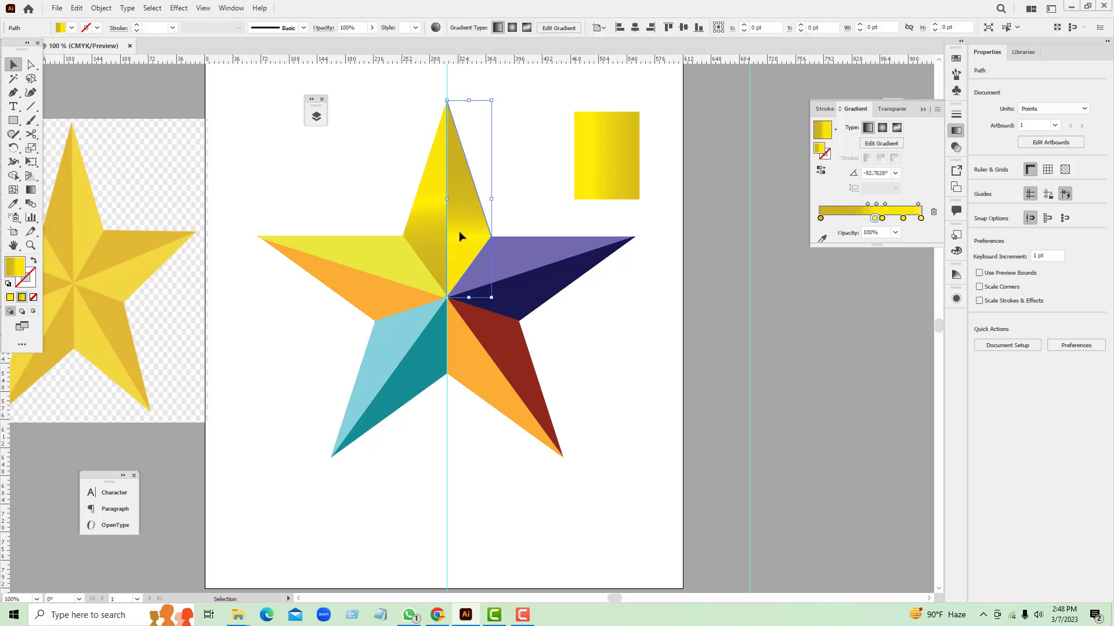
left_click(423, 236)
left_click(368, 255)
left_click(473, 201)
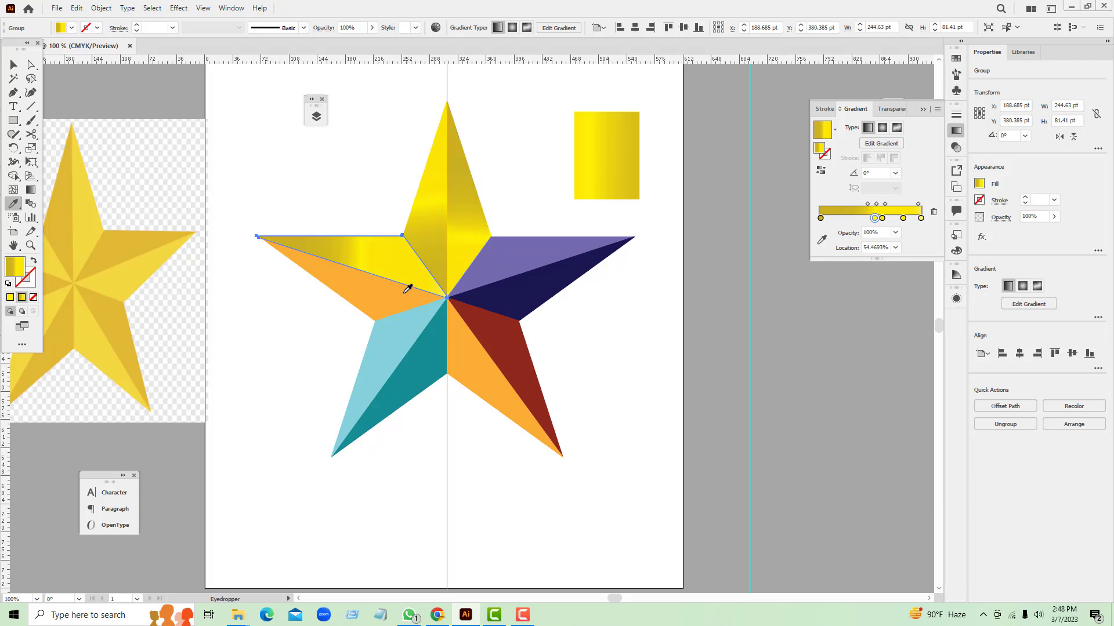
Step: Apply the gradient of the top point's left facet to the left point's orange lower facet with the Eyedropper
left_click(14, 64)
left_click(323, 273)
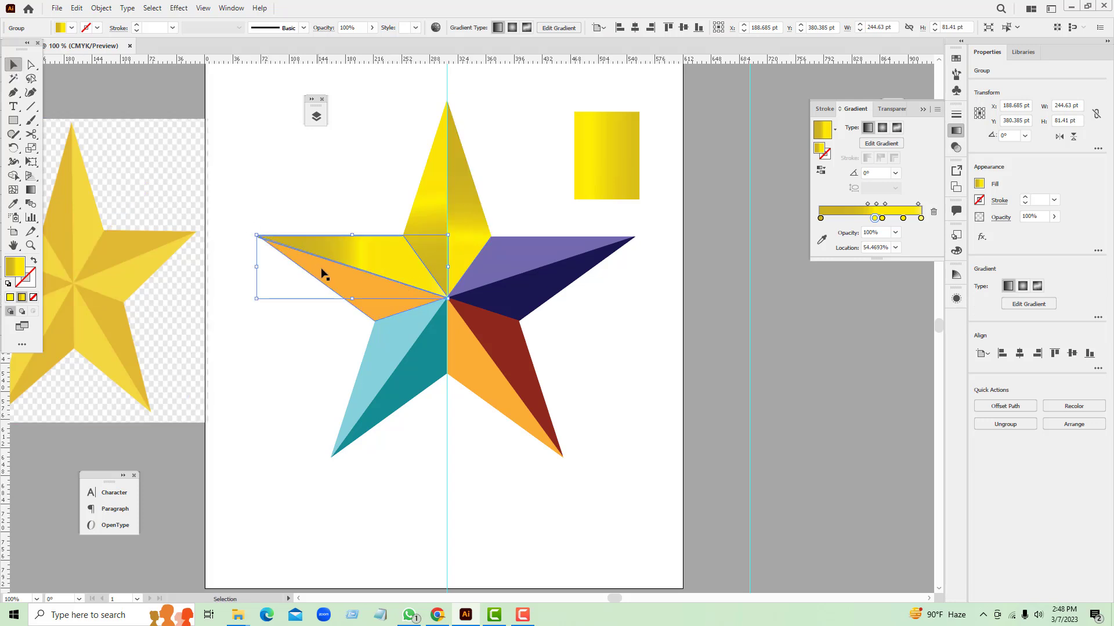
key("i")
left_click(427, 194)
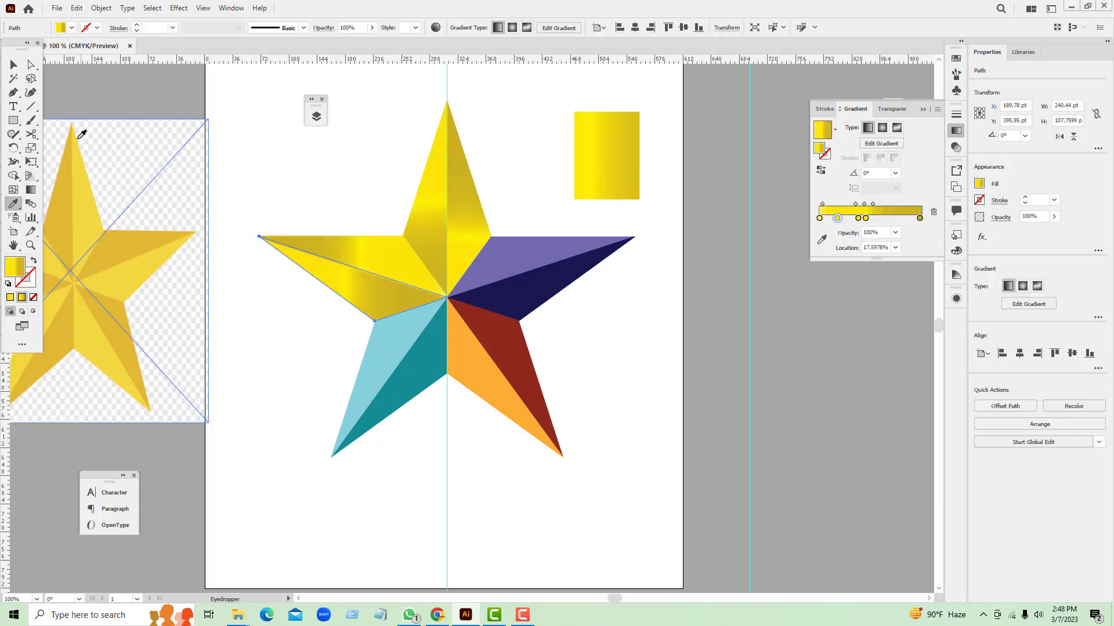
Step: Apply the gradient of the top point's left facet to the lower-left point's light blue facet with the Eyedropper
left_click(14, 65)
left_click(272, 363)
left_click(388, 348)
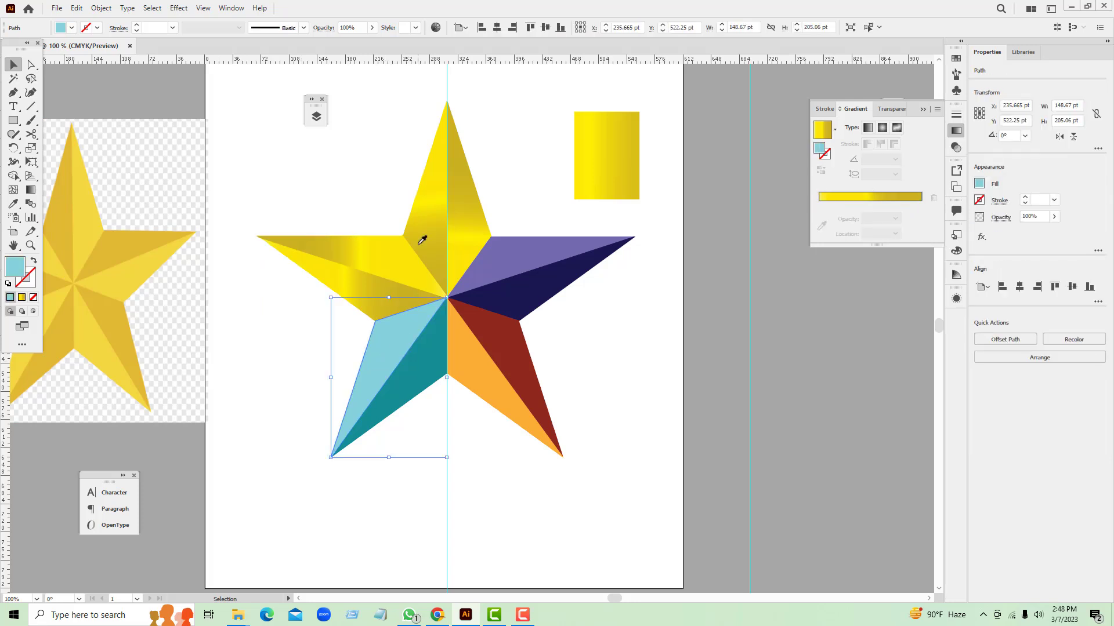
key("i")
left_click(427, 223)
left_click(14, 64)
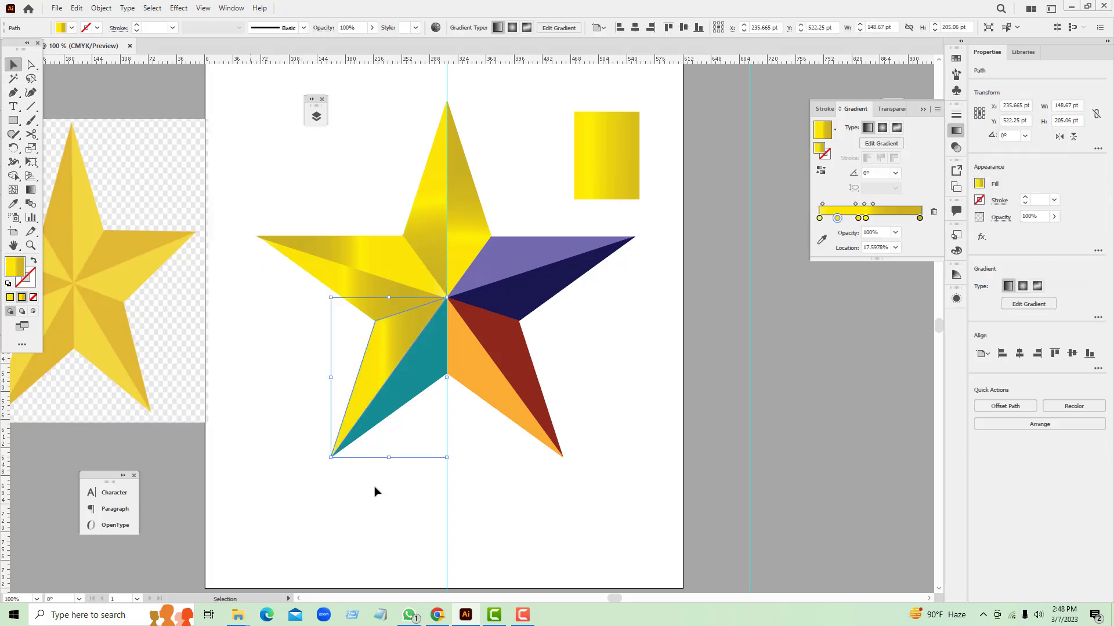
Step: Recolour the lower-left point's teal facet with the gradient sampled from the top point's right facet
left_click(418, 384)
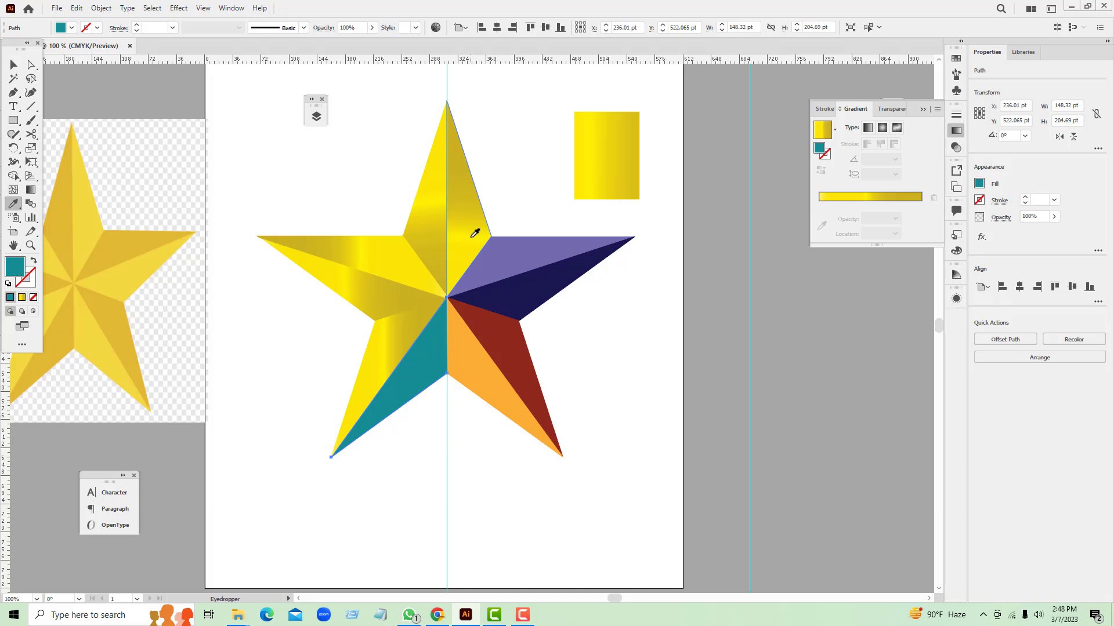
key("i")
left_click(374, 294)
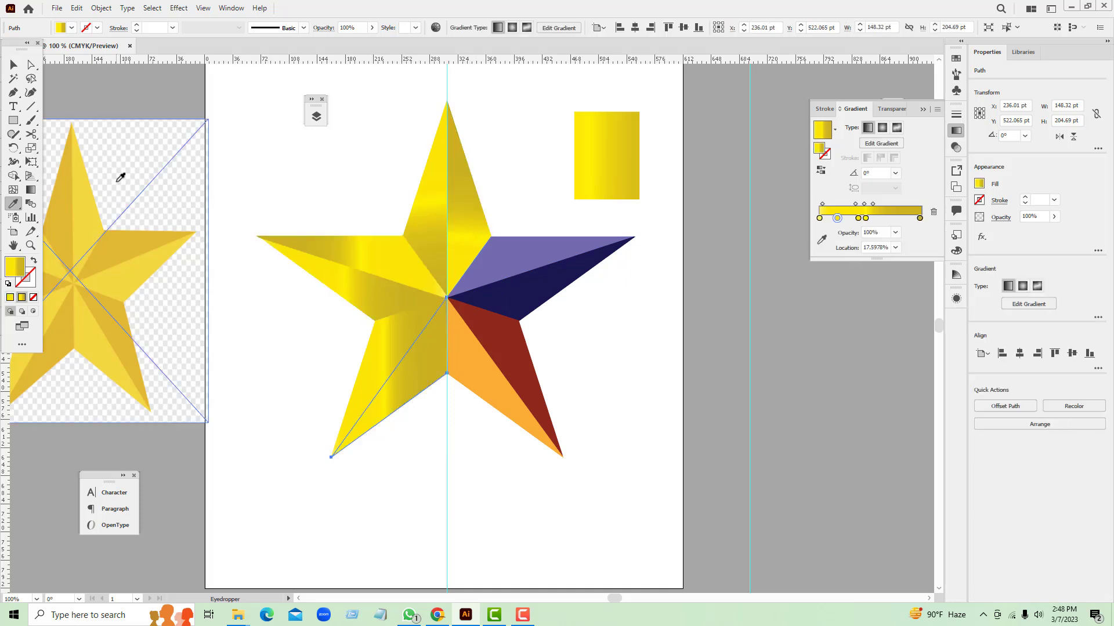
left_click(464, 247)
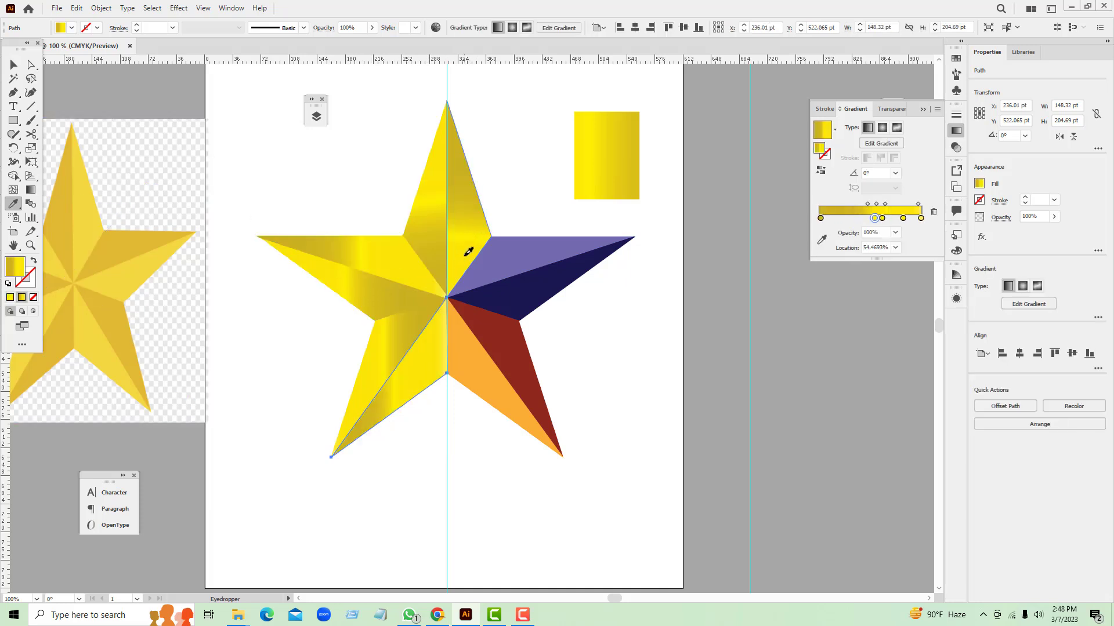
left_click(14, 64)
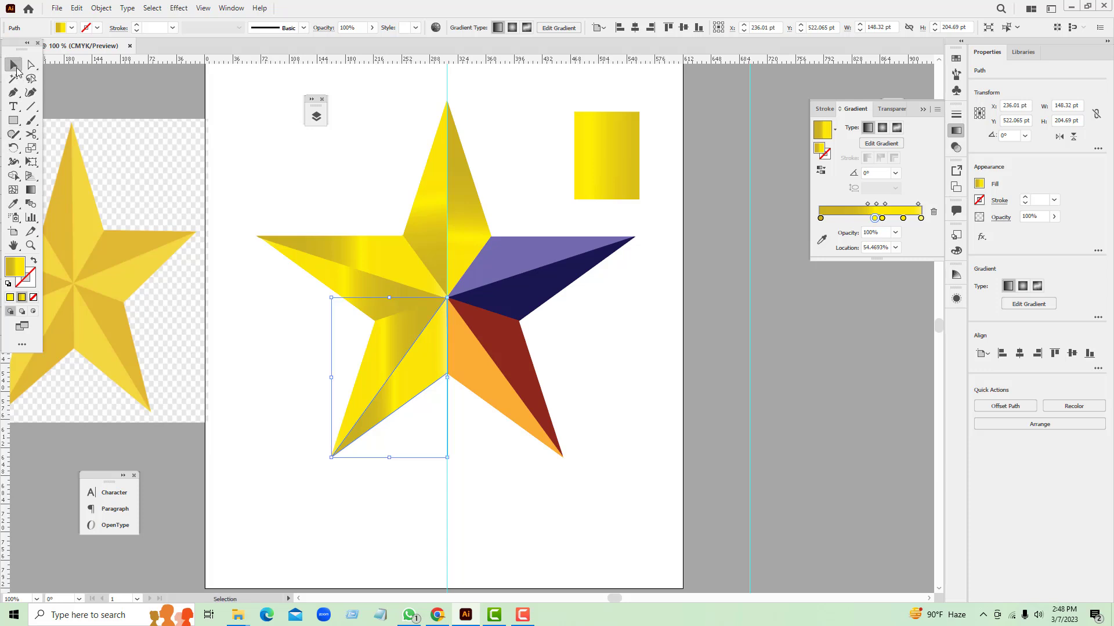
left_click(506, 535)
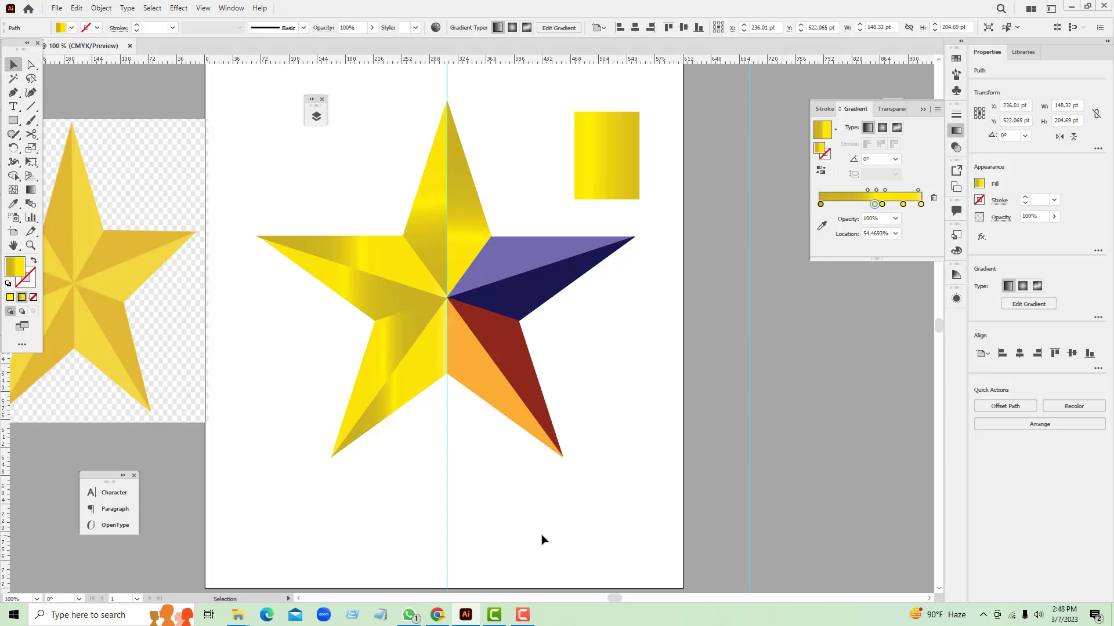
Step: Match the lower-left point's outer facet to the gradient of its adjacent inner facet using the Eyedropper
left_click(406, 333)
key("i")
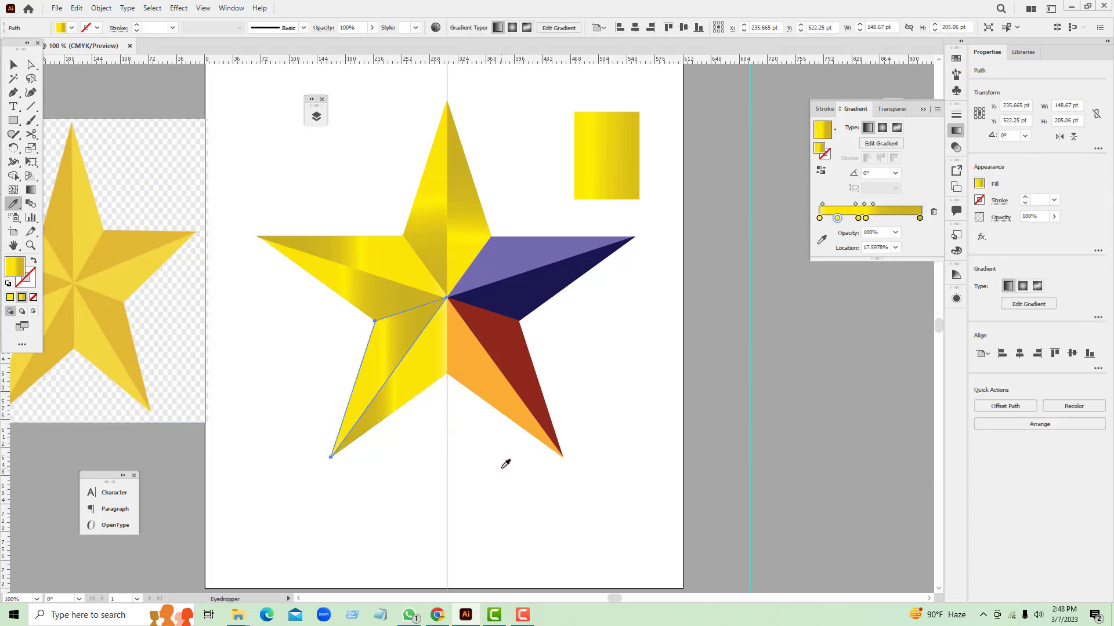
left_click(421, 363)
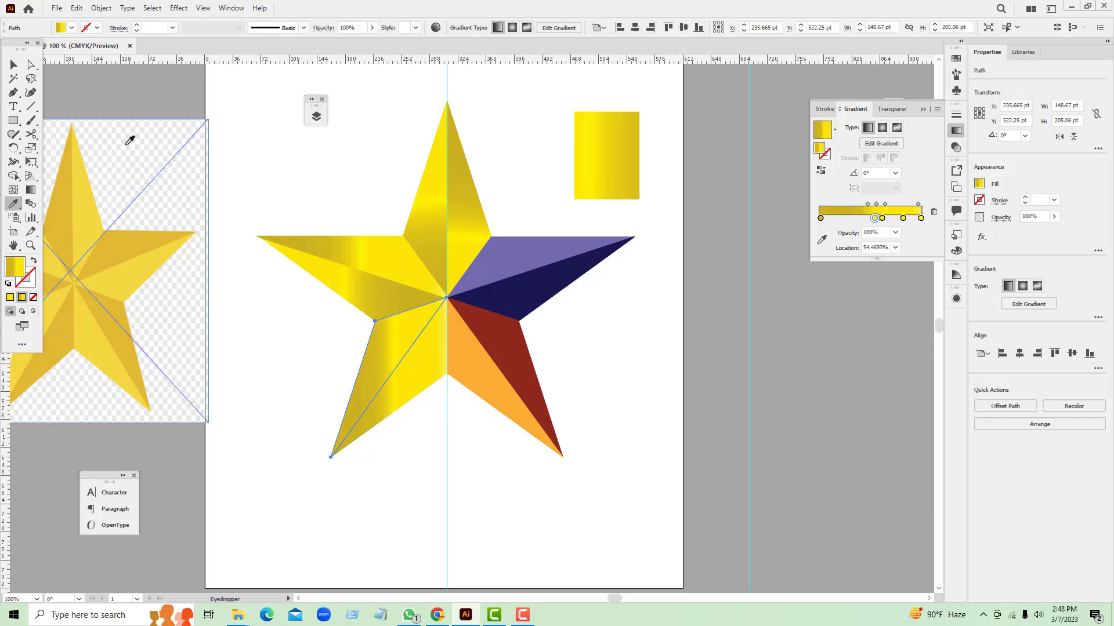
left_click(13, 65)
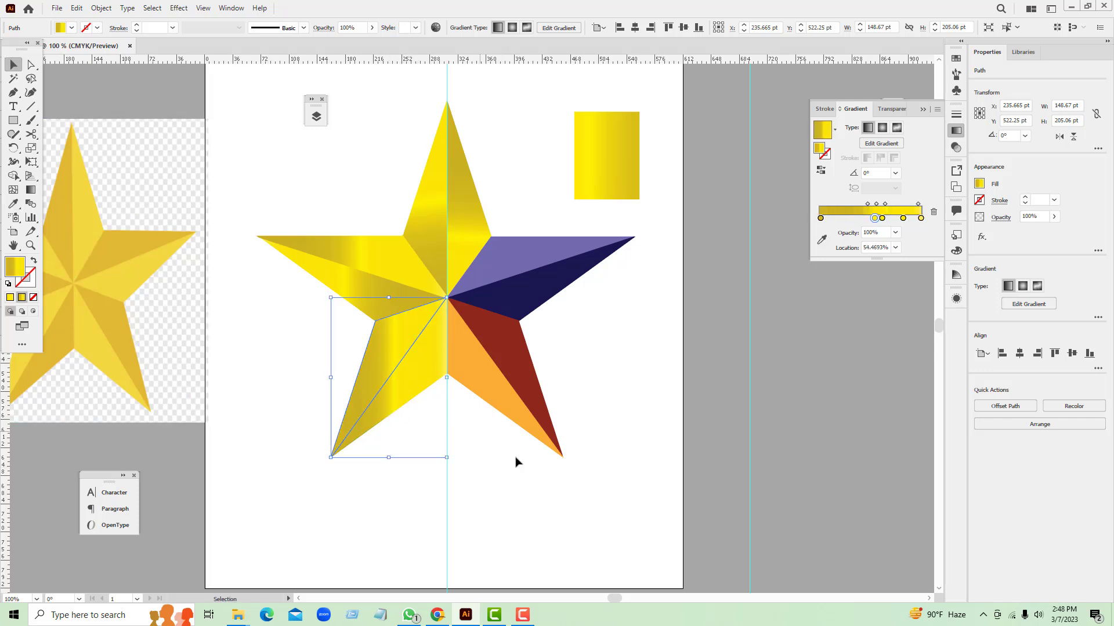
left_click(530, 469)
Step: Recolour the lower-left point's inner facet with the gradient sampled from the left point's lower facet
left_click(423, 365)
key("i")
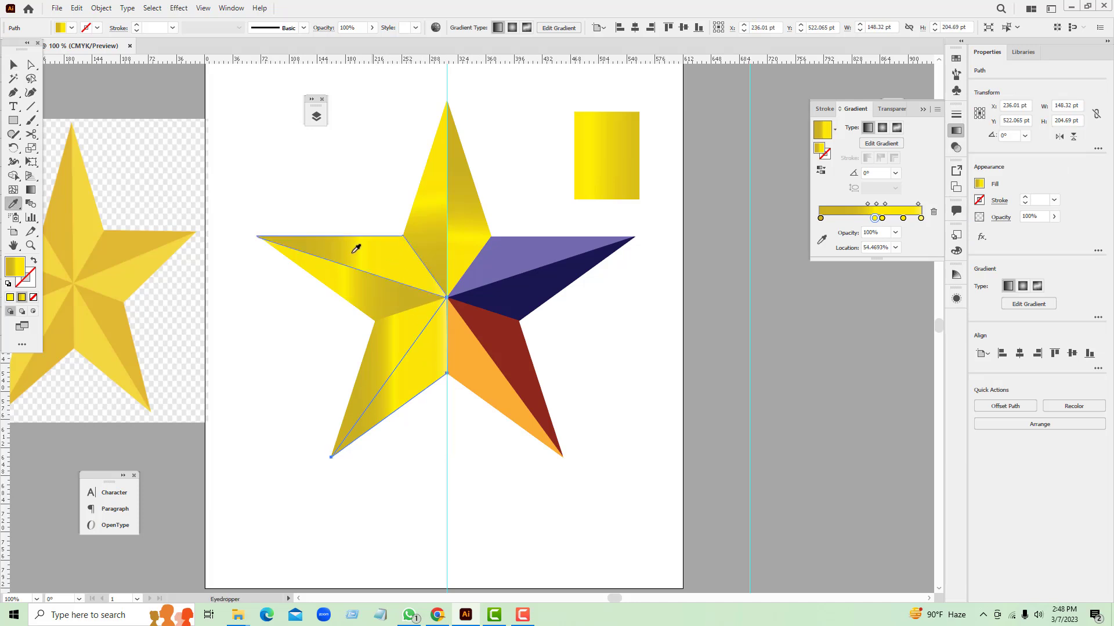
left_click(356, 273)
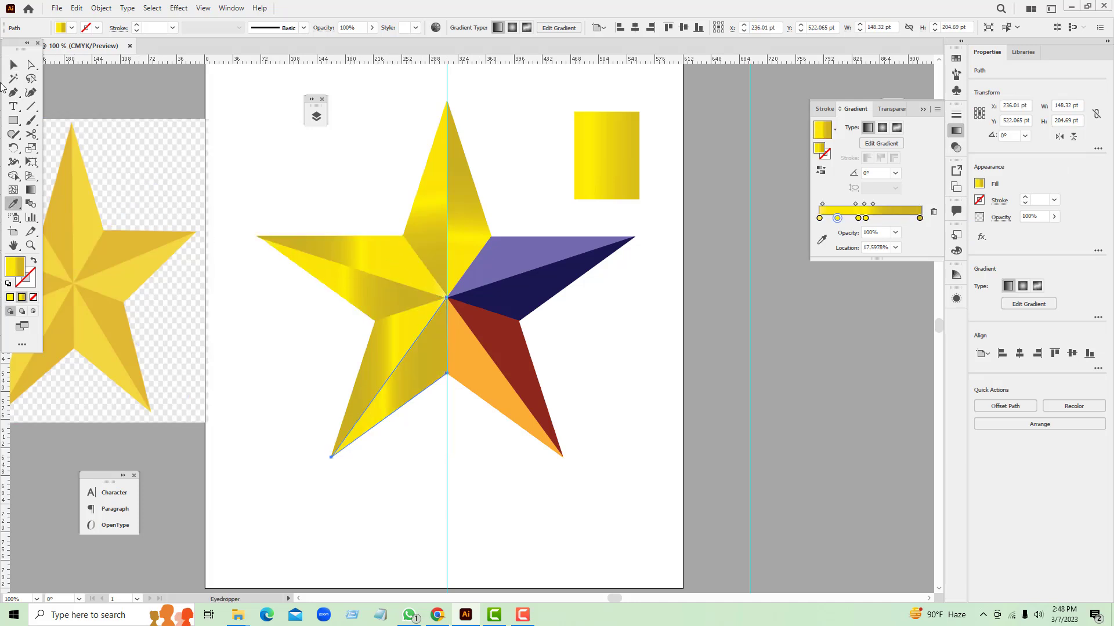
left_click(14, 66)
left_click(556, 491)
Step: Apply the gradient of the lower-left point's outer facet to the lower-right point's dark red facet with the Eyedropper
left_click(507, 389)
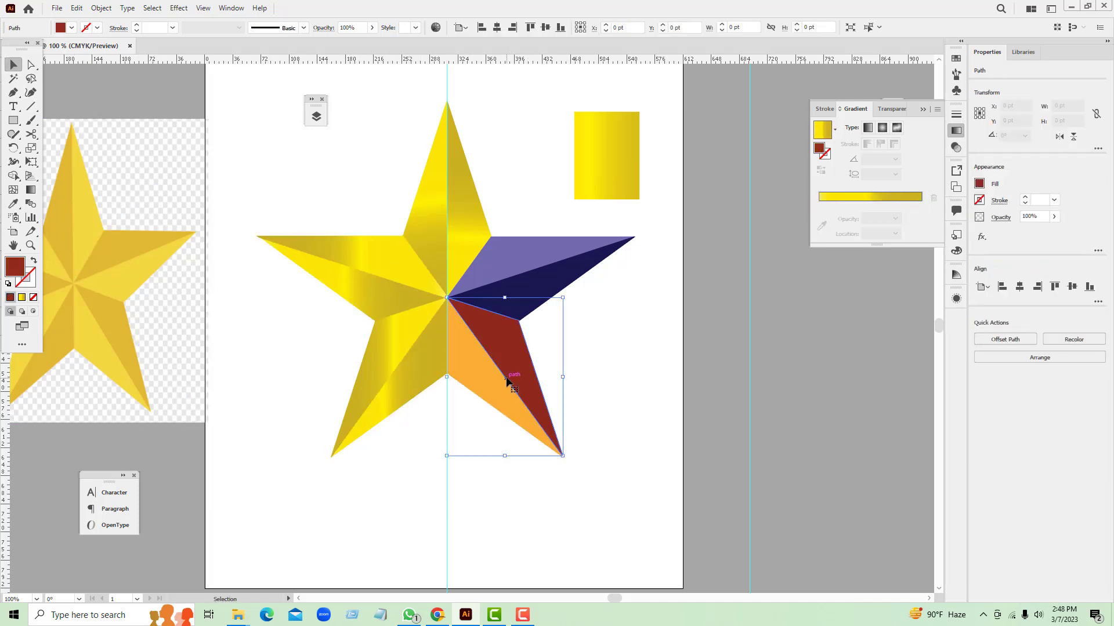
key("i")
left_click(415, 334)
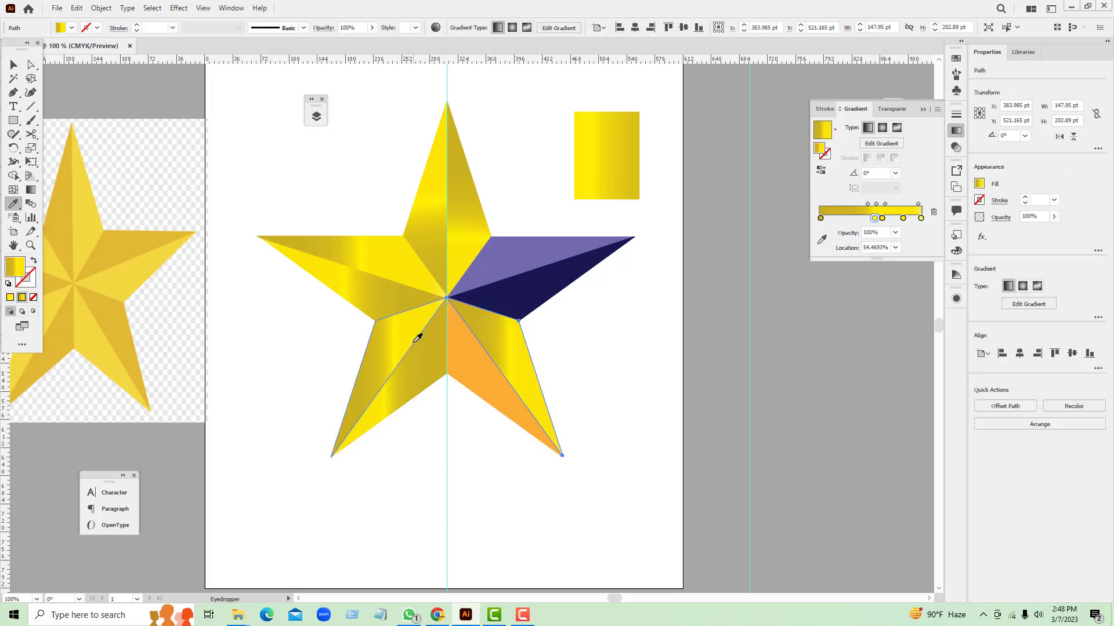
left_click(15, 66)
left_click(639, 450)
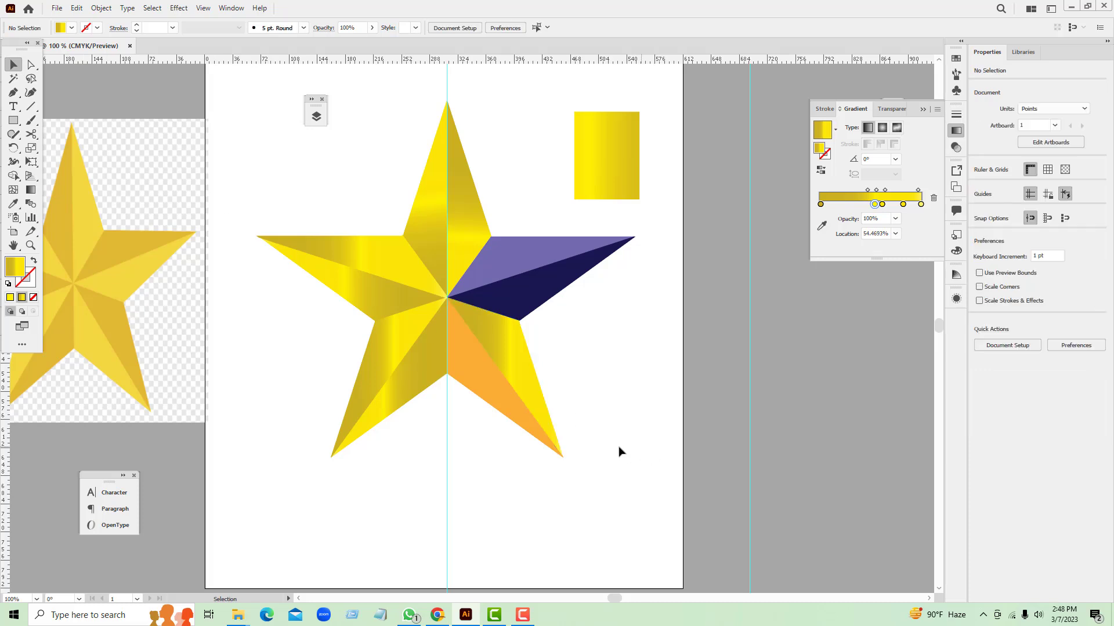
Step: Apply the gradient of the top point's right facet to the lower-right point's orange facet and reverse it
left_click(485, 384)
key("i")
left_click(472, 246)
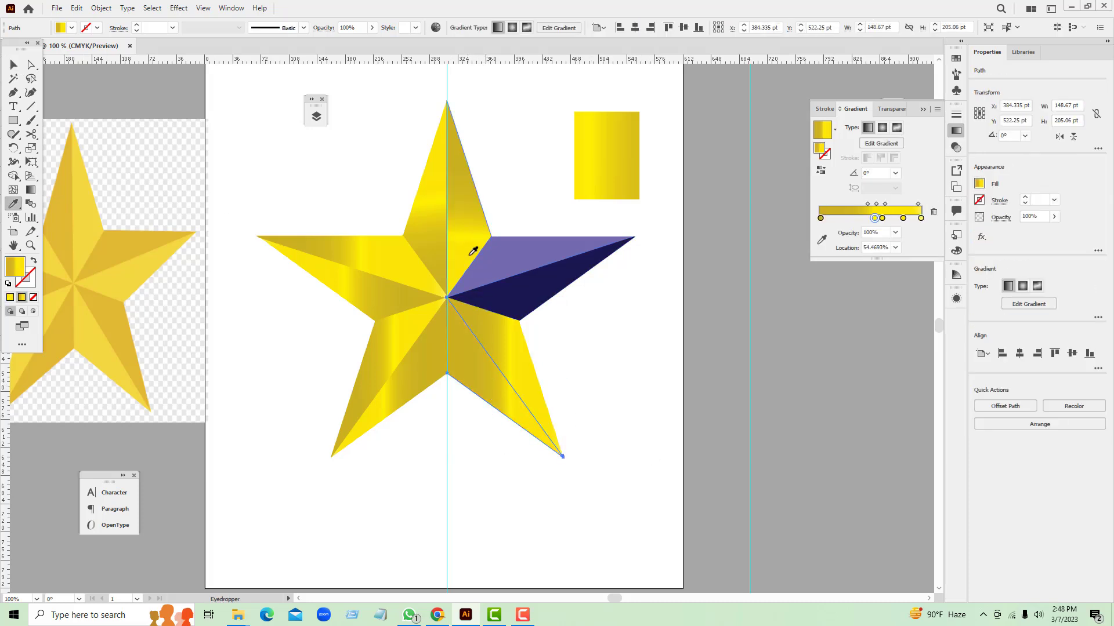
left_click(821, 169)
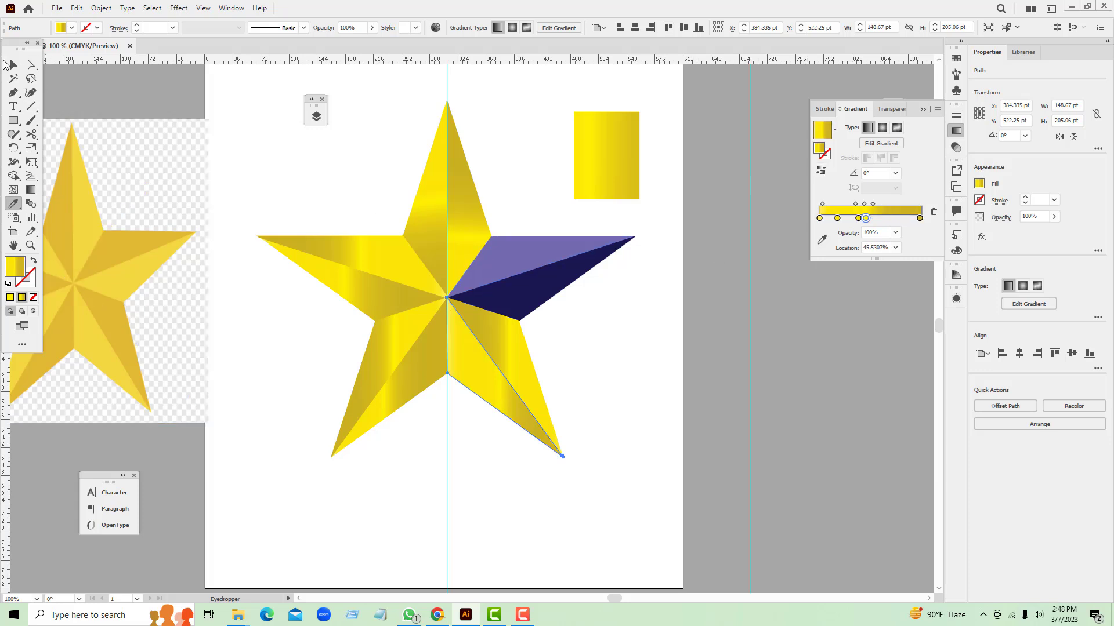
left_click(11, 68)
left_click(631, 385)
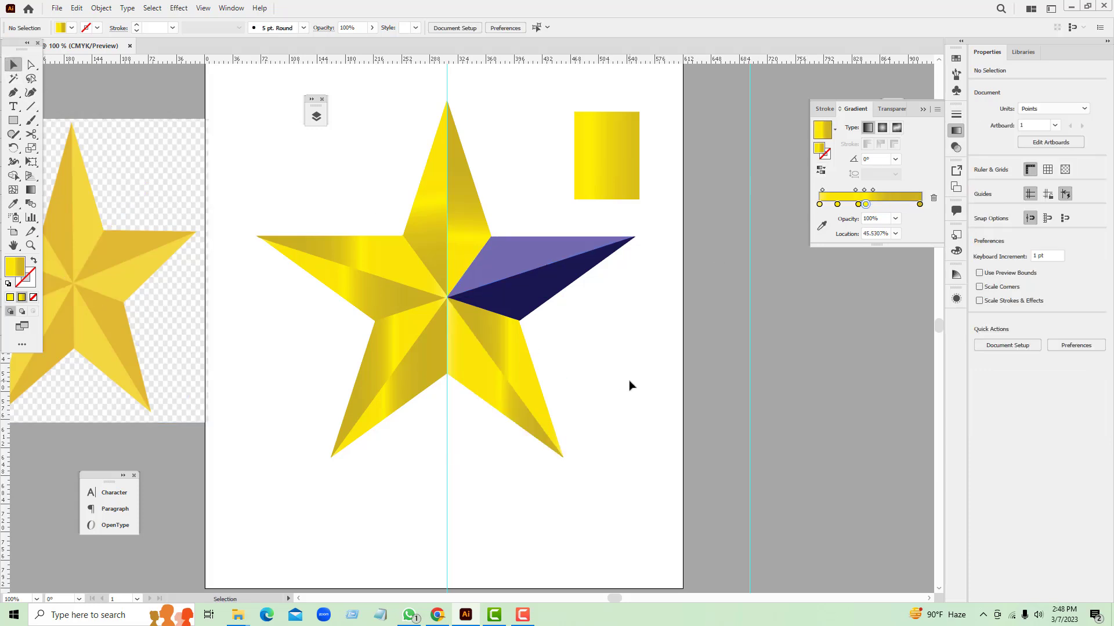
Step: Apply the gradient of the lower-right point's inner facet to the right point's navy lower facet with the Eyedropper
left_click(555, 285)
key("i")
left_click(472, 359)
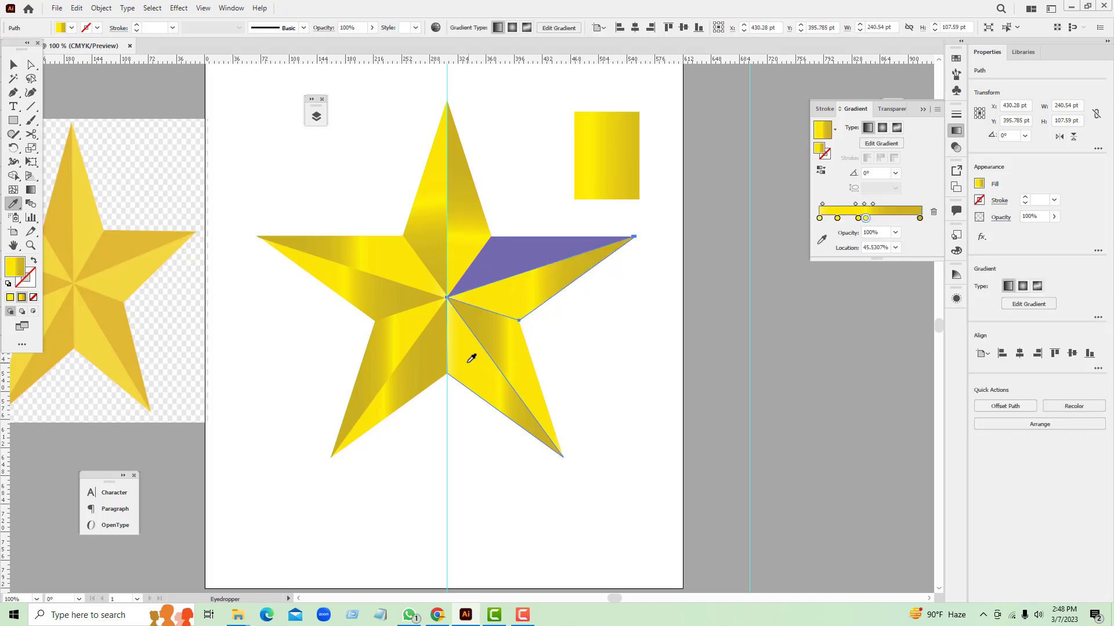
left_click(16, 69)
left_click(545, 304)
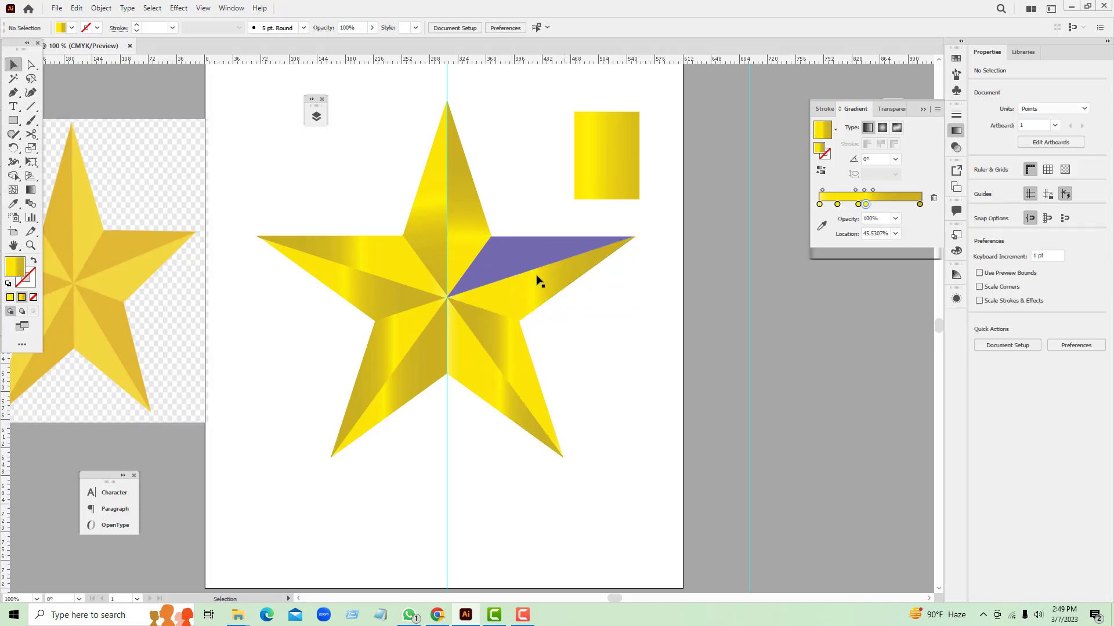
Step: Apply the gradient of the lower-right point's outer facet to the right point's purple upper facet with the Eyedropper
left_click(517, 263)
key("i")
left_click(509, 340)
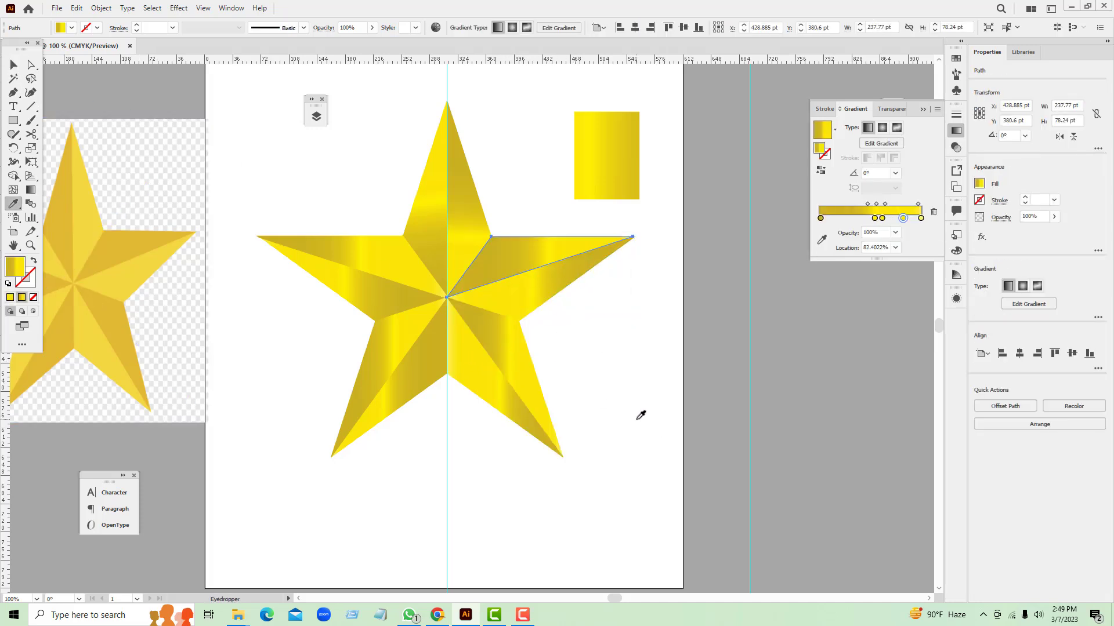
Step: Move the yellow gradient rectangle off the artboard, to the right of the star
left_click(17, 68)
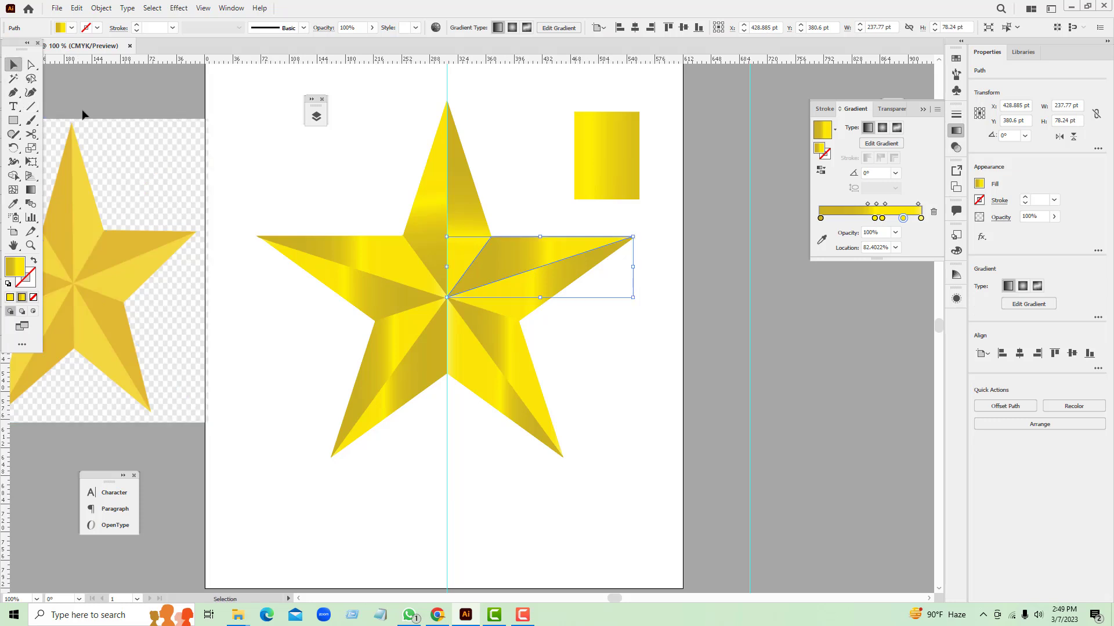
left_click(615, 408)
left_click_drag(609, 142, 859, 302)
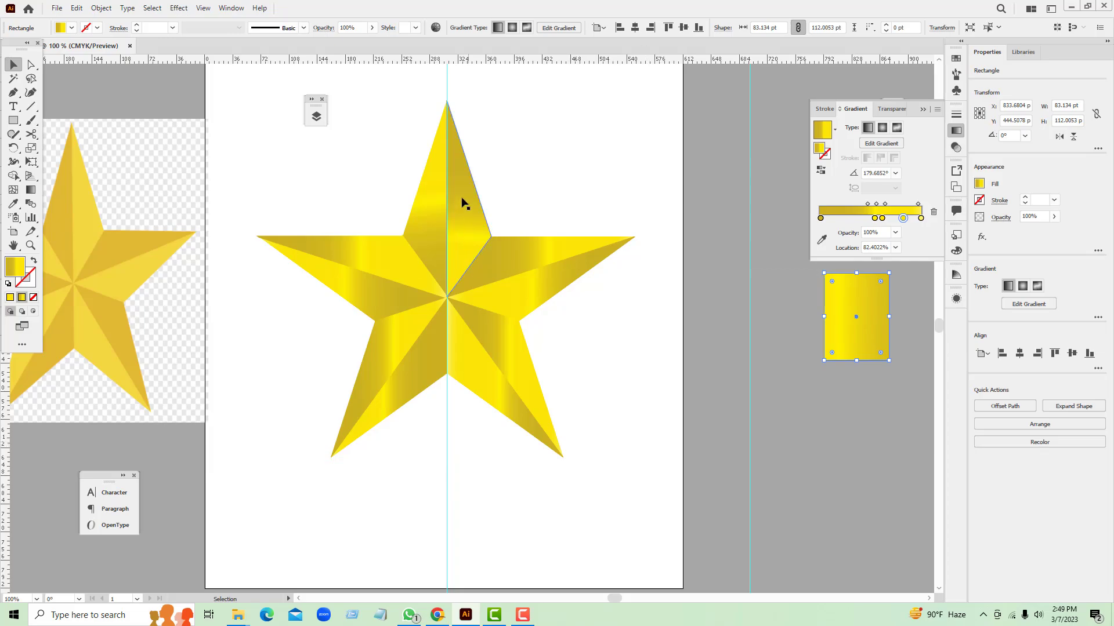